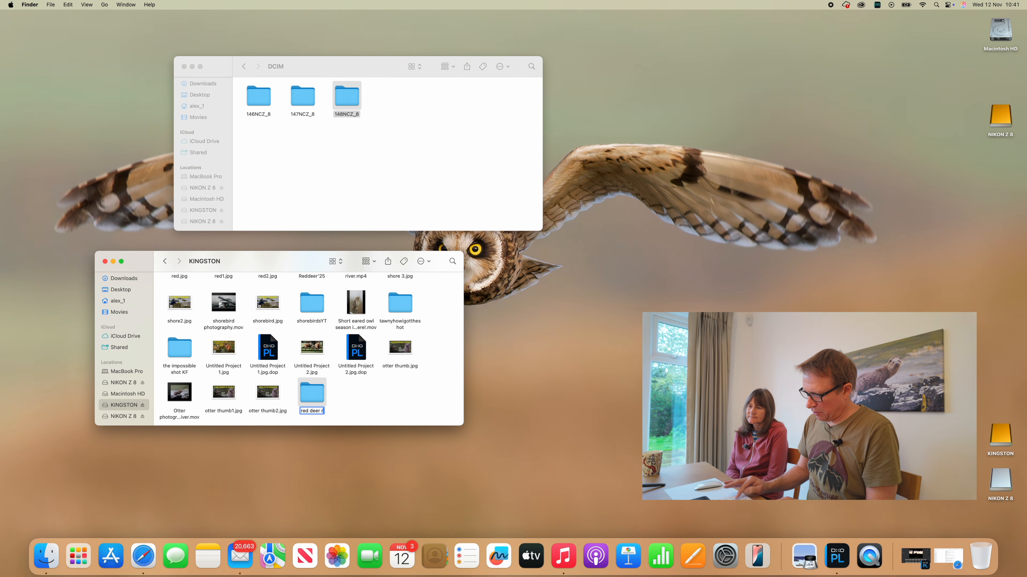
# Name the new folder on the KINGSTON drive "red deer richmond '25".
pyautogui.write('nd')
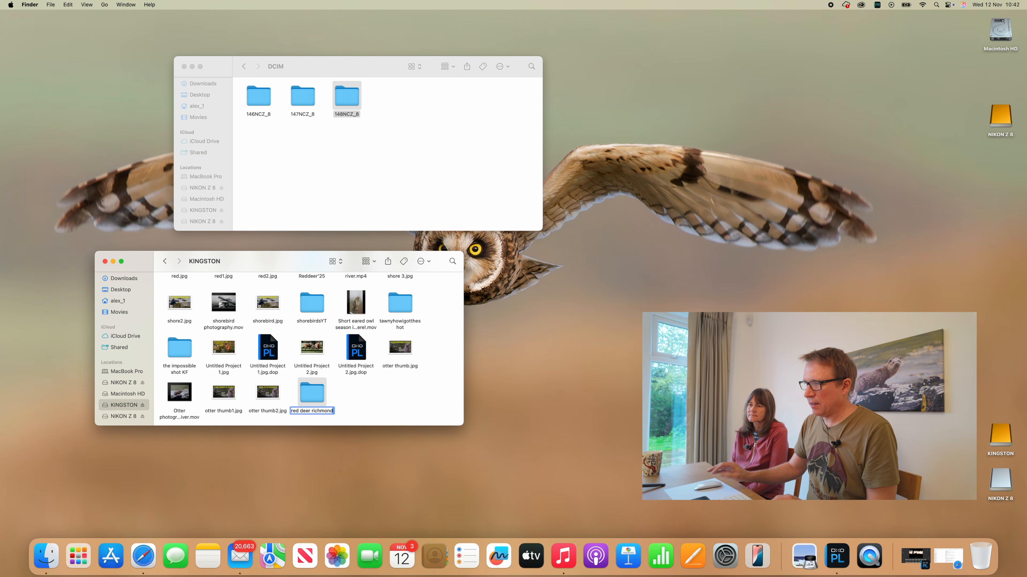
pyautogui.write(" '25")
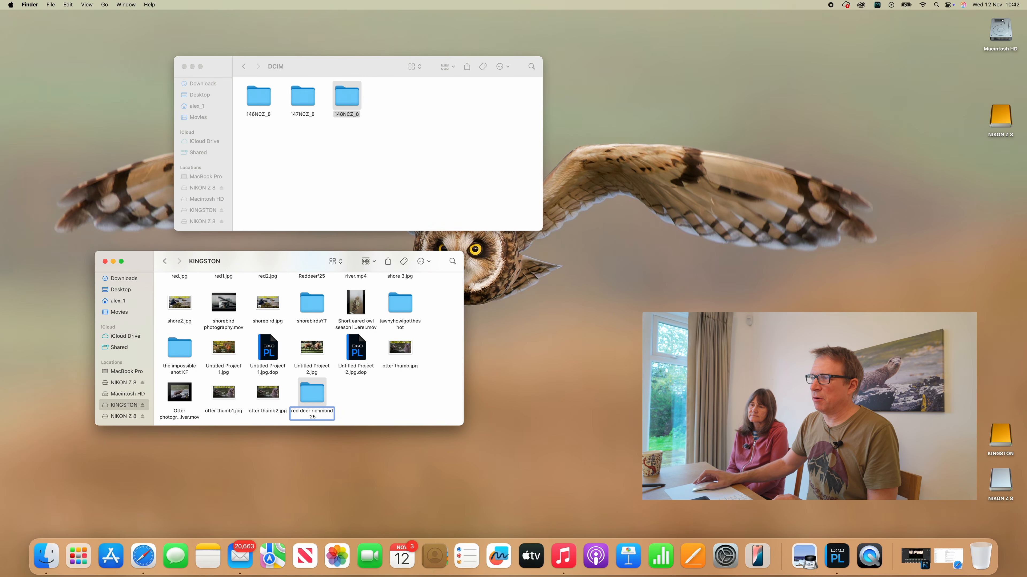
pyautogui.press('Return')
# Copy the 148NCZ_8 folder from the camera card's DCIM folder into the red deer richmond '25 folder.
pyautogui.doubleClick(313, 401)
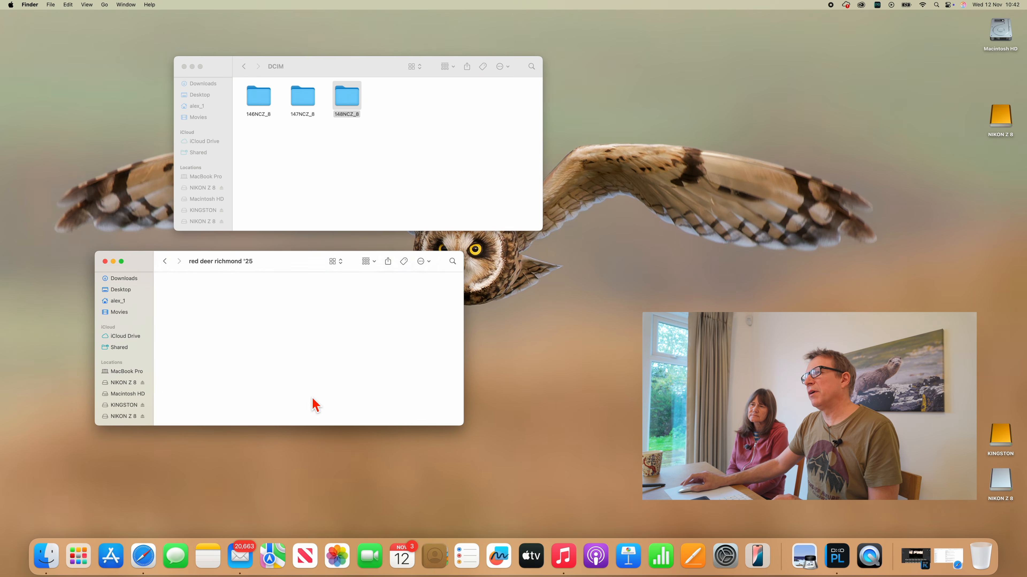
pyautogui.click(354, 106)
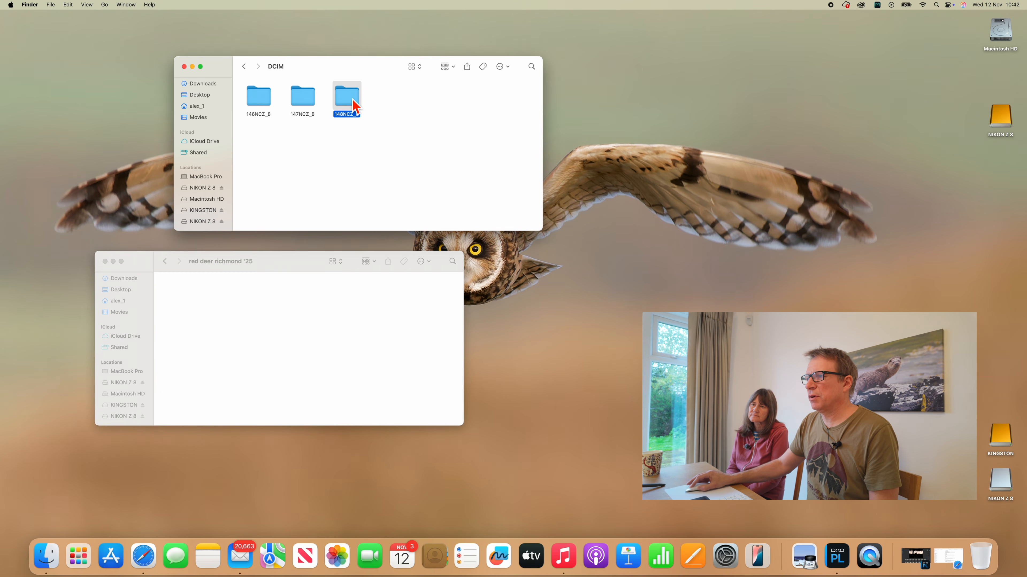
pyautogui.moveTo(355, 106); pyautogui.dragTo(278, 330)
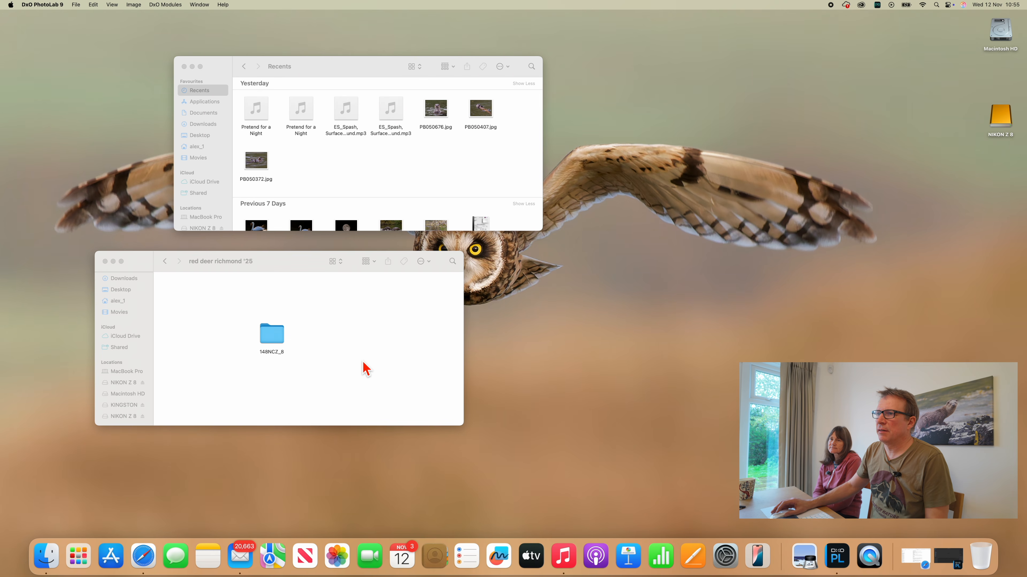
# Switch to DxO PhotoLab and load the 148NCZ_8 folder inside red deer richmond '25 on the KINGSTON drive.
pyautogui.click(837, 558)
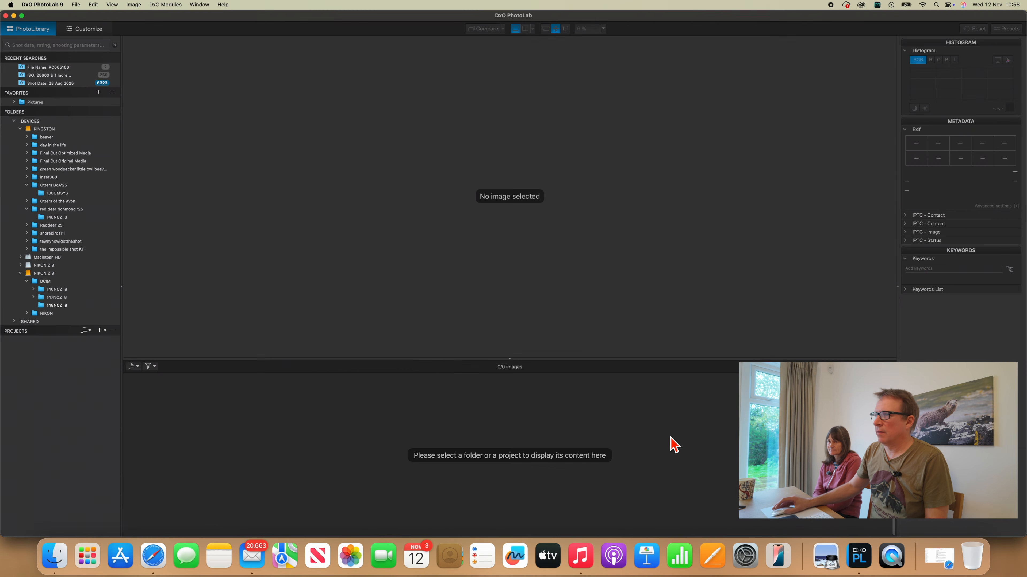
pyautogui.click(61, 218)
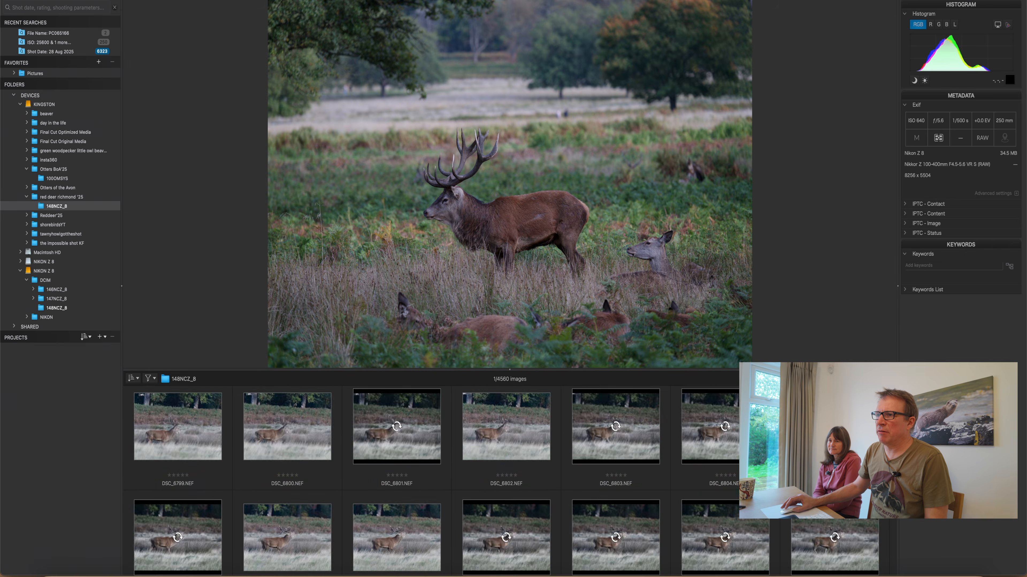
# Find the stag silhouette image DSC_6357.NEF among the thumbnails and tag it as picked.
pyautogui.scroll(15, 505, 481)
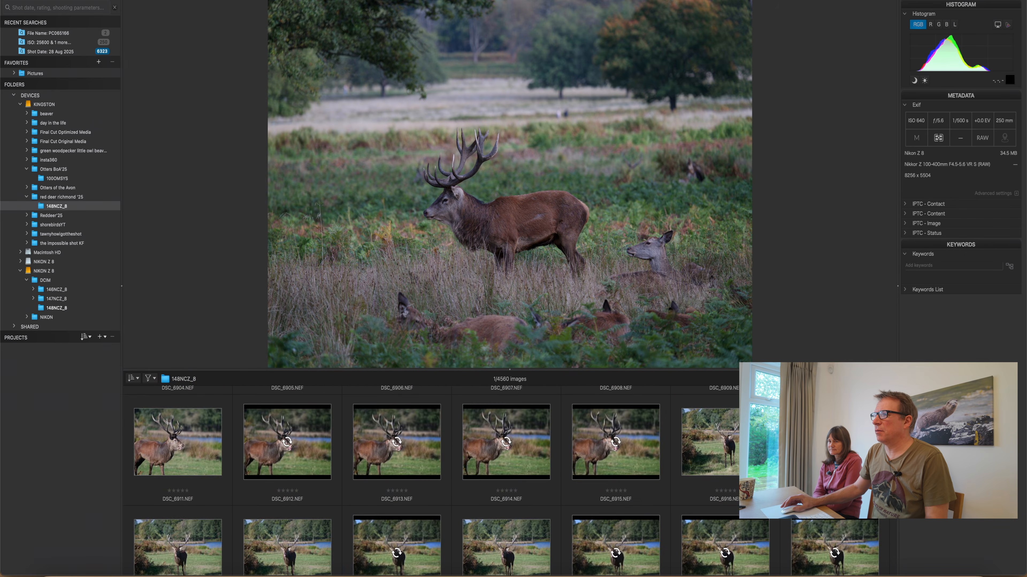
pyautogui.scroll(20, 505, 481)
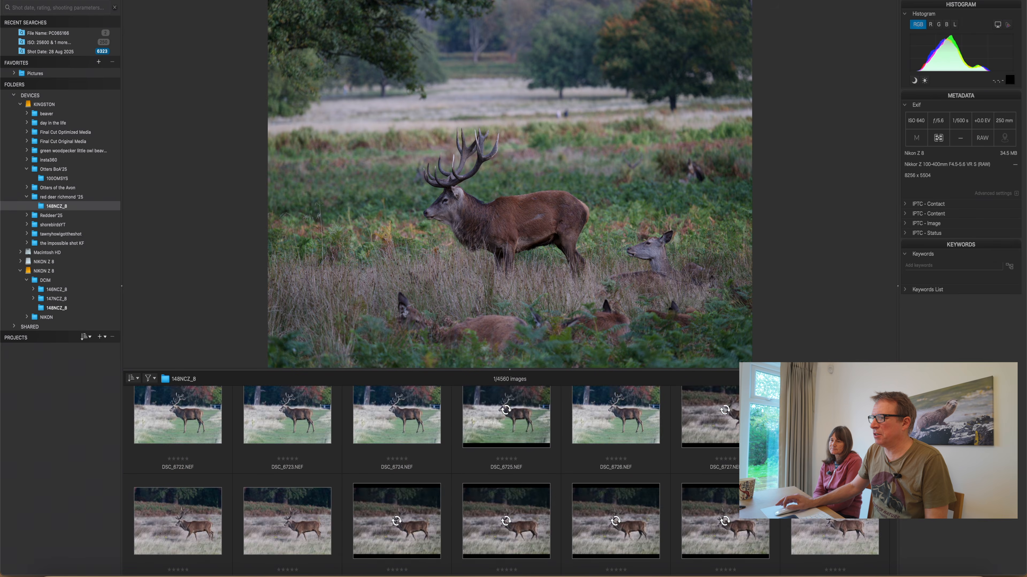
pyautogui.scroll(20, 506, 481)
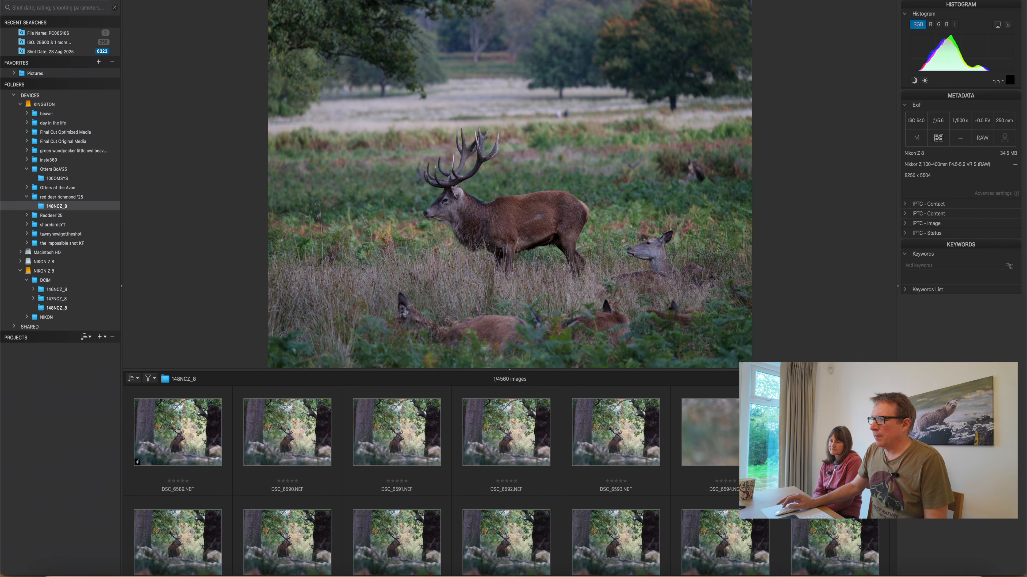
pyautogui.scroll(20, 505, 482)
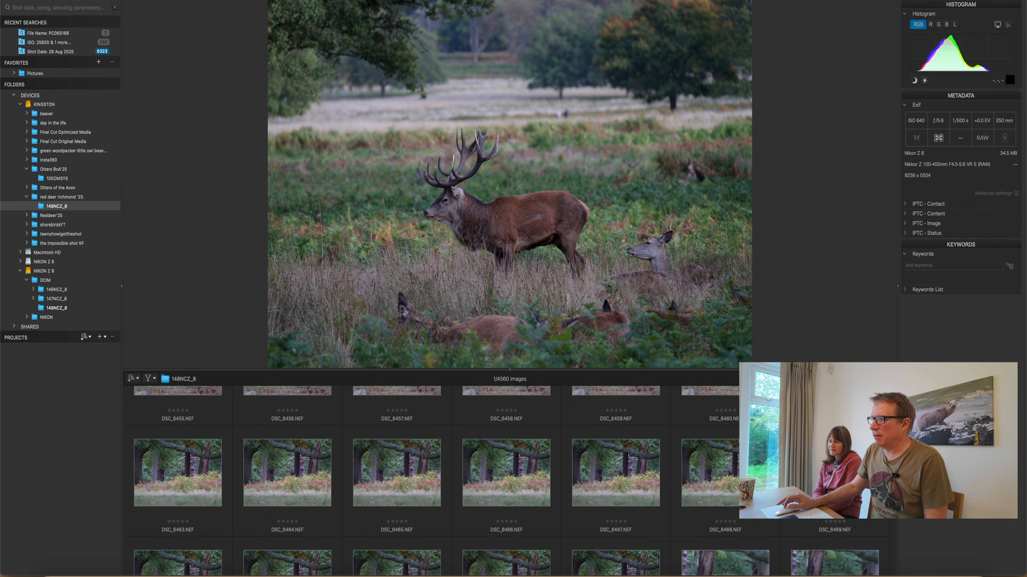
pyautogui.scroll(-5, 504, 435)
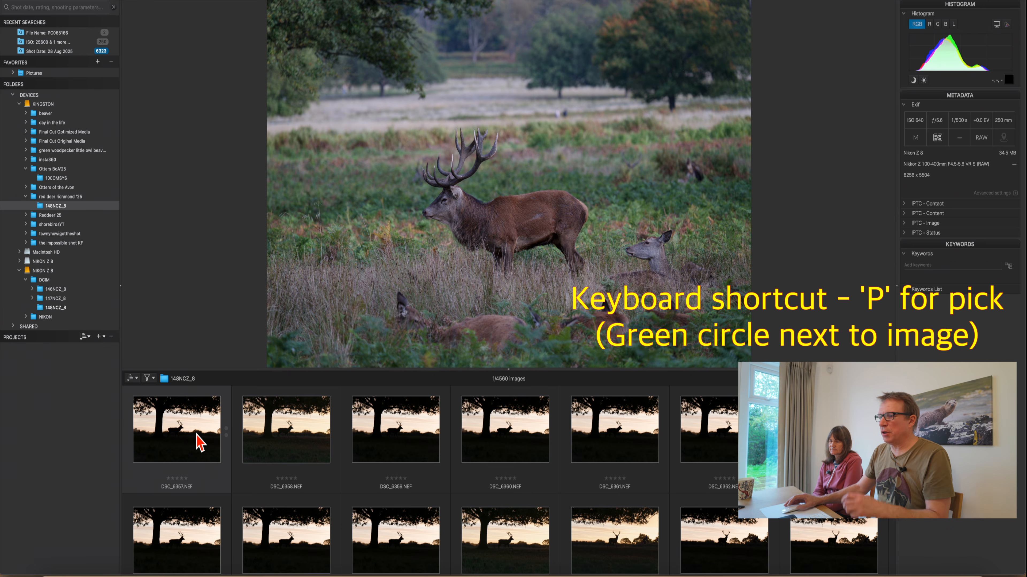
pyautogui.click(198, 443)
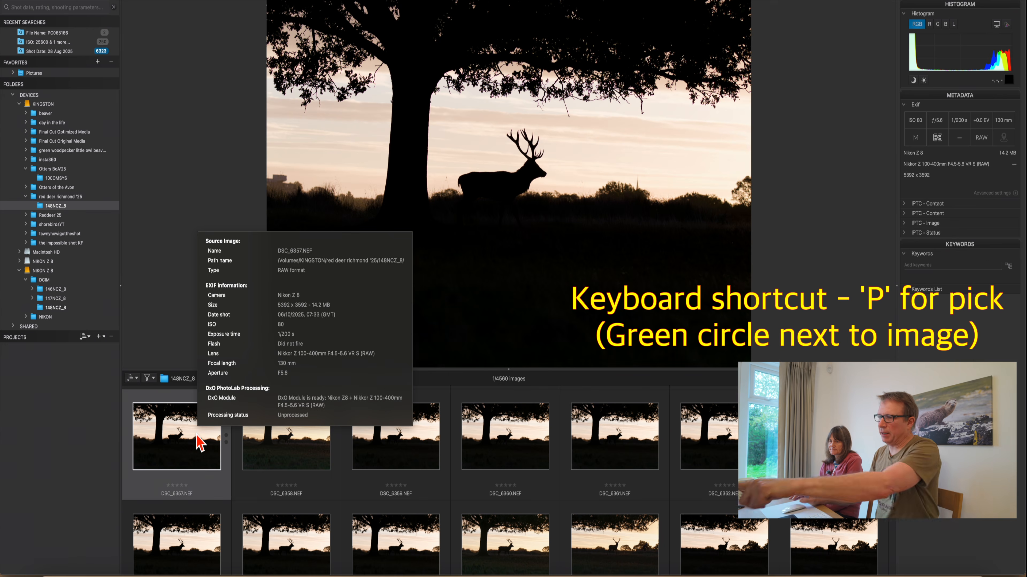
pyautogui.press('p')
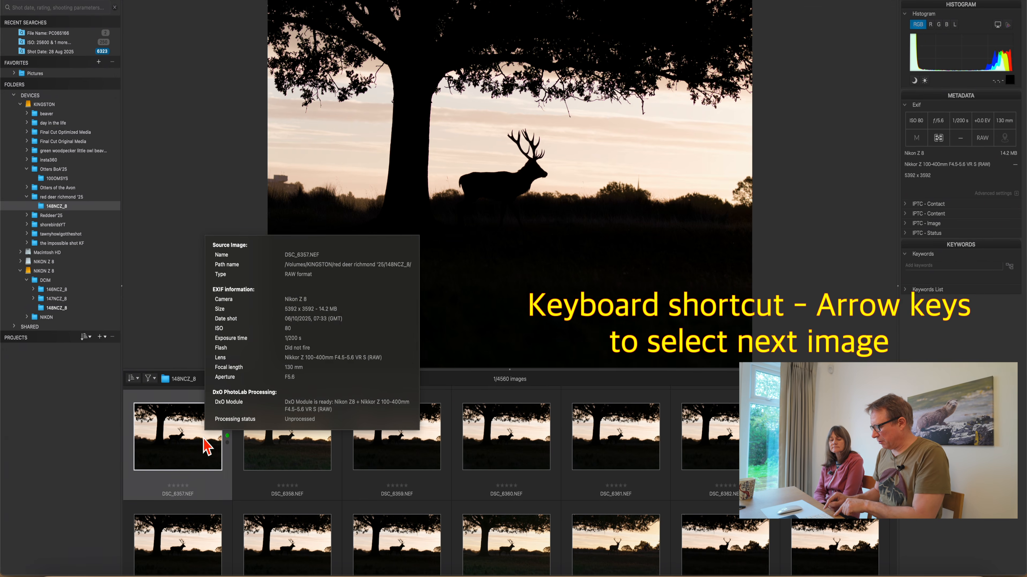
# Step through the following silhouette images up to DSC_6370.NEF, tagging the ones to keep as picked.
pyautogui.press('Right')
pyautogui.press('Right')
pyautogui.press('Right')
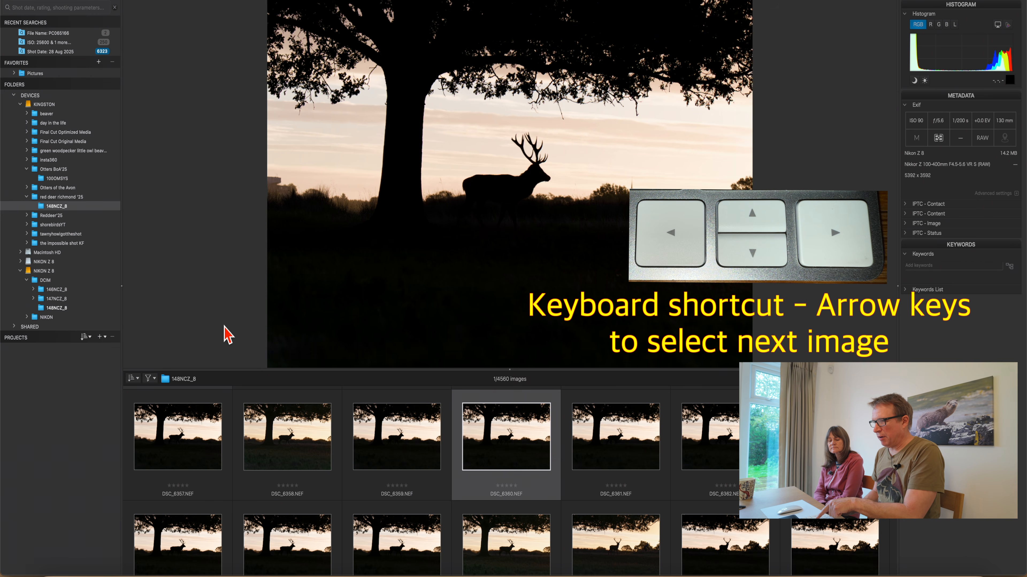
pyautogui.press('Right')
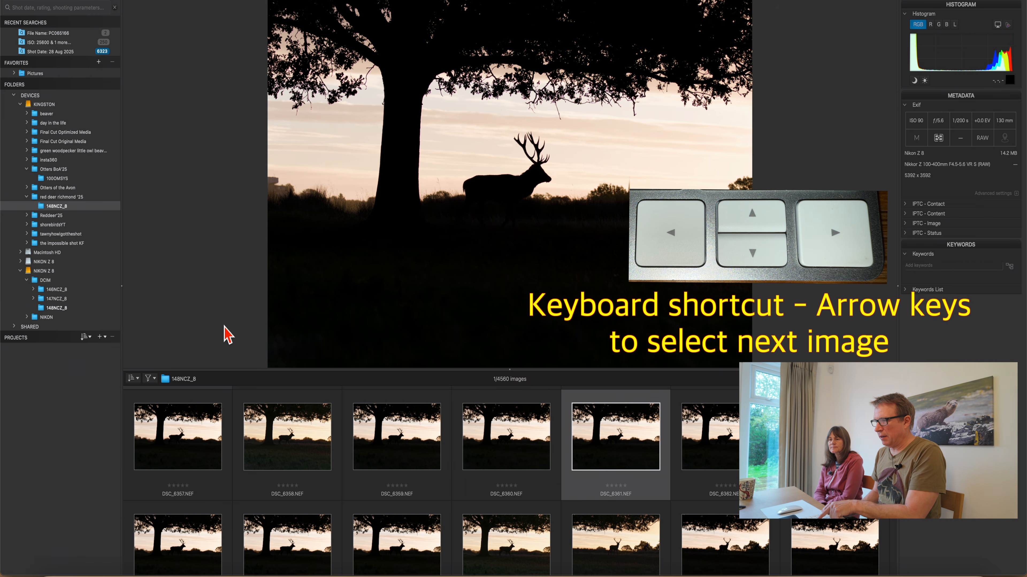
pyautogui.press('Right')
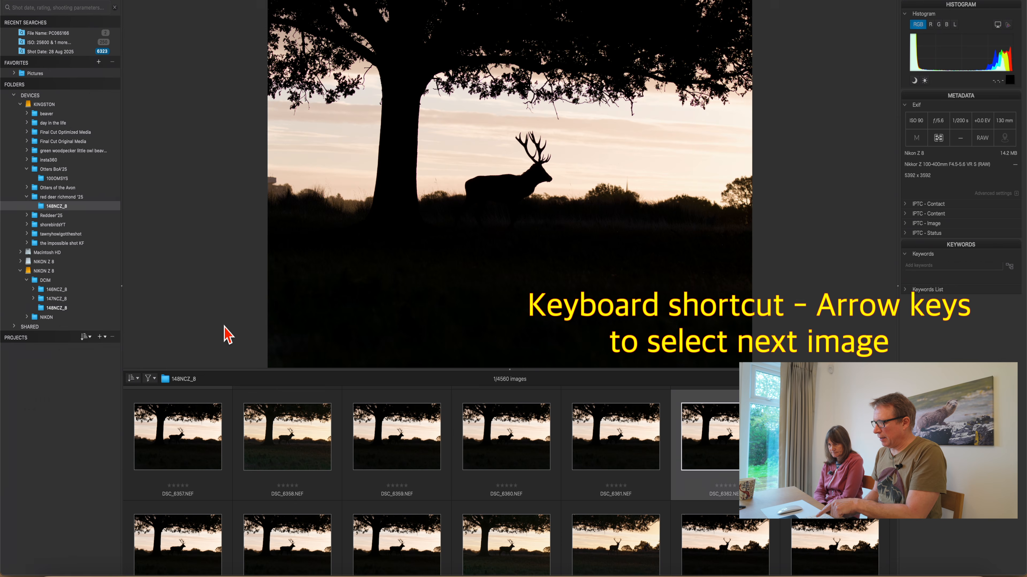
pyautogui.press('Right')
pyautogui.press('Right')
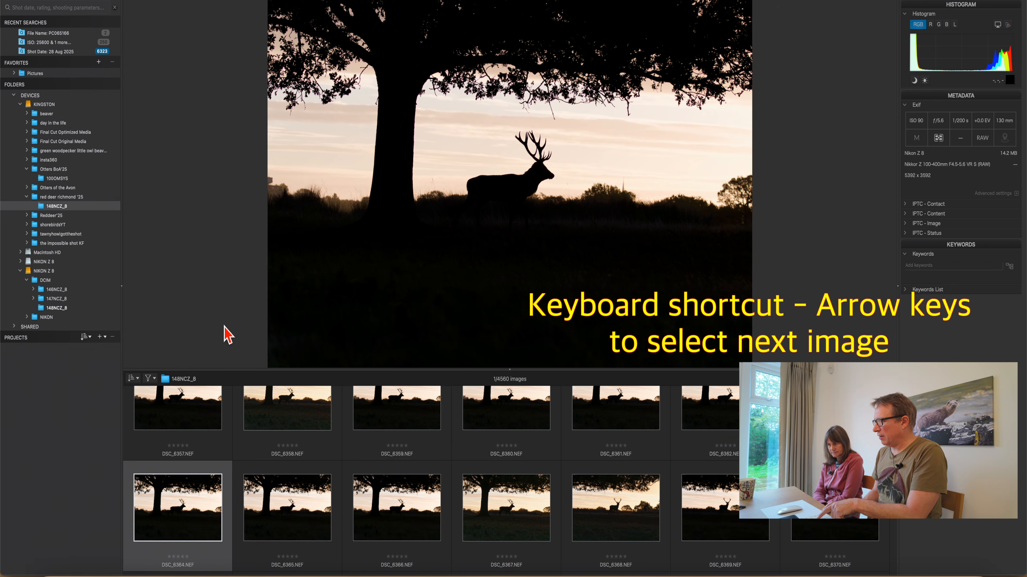
pyautogui.press('Right')
pyautogui.press('Right')
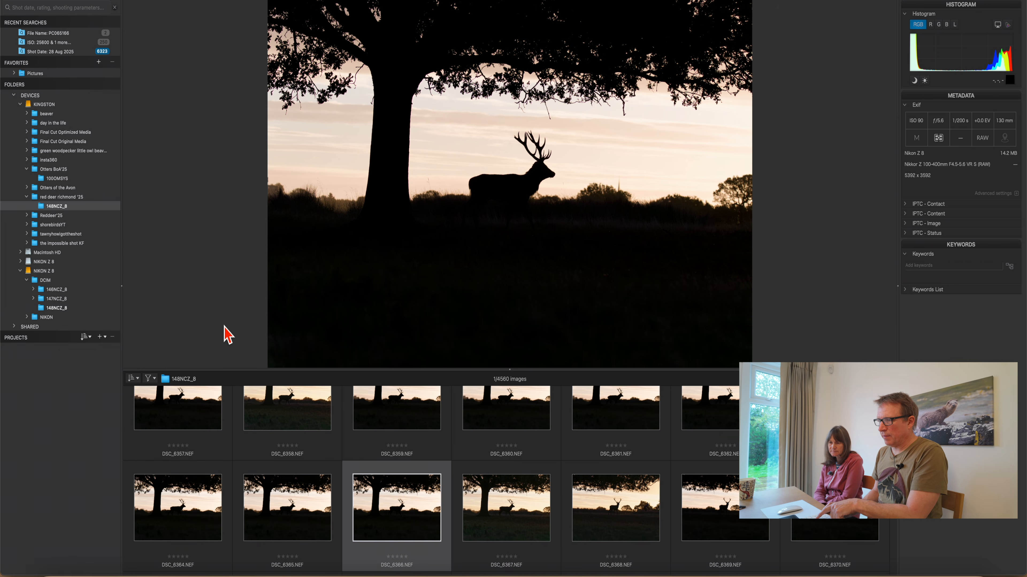
pyautogui.press('Right')
pyautogui.press('Right')
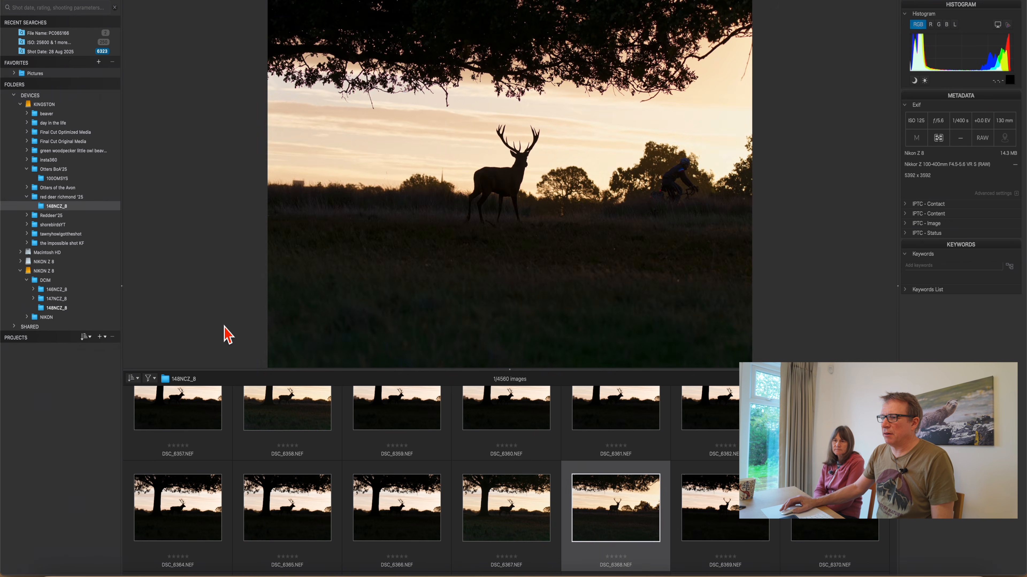
pyautogui.press('Right')
pyautogui.press('Right')
# Filter the 148NCZ_8 folder to show only picked images and review them.
pyautogui.click(148, 378)
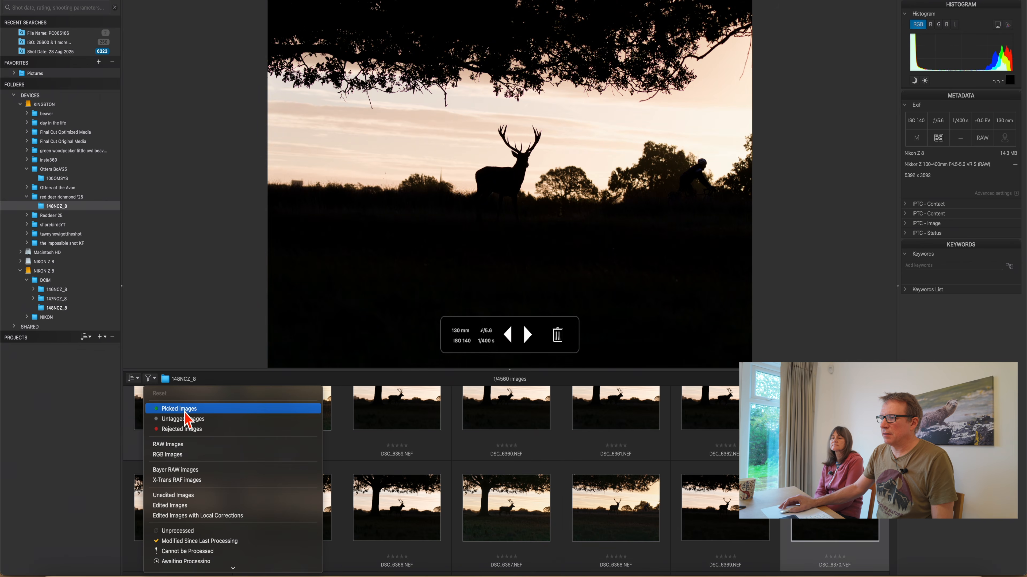
pyautogui.click(185, 409)
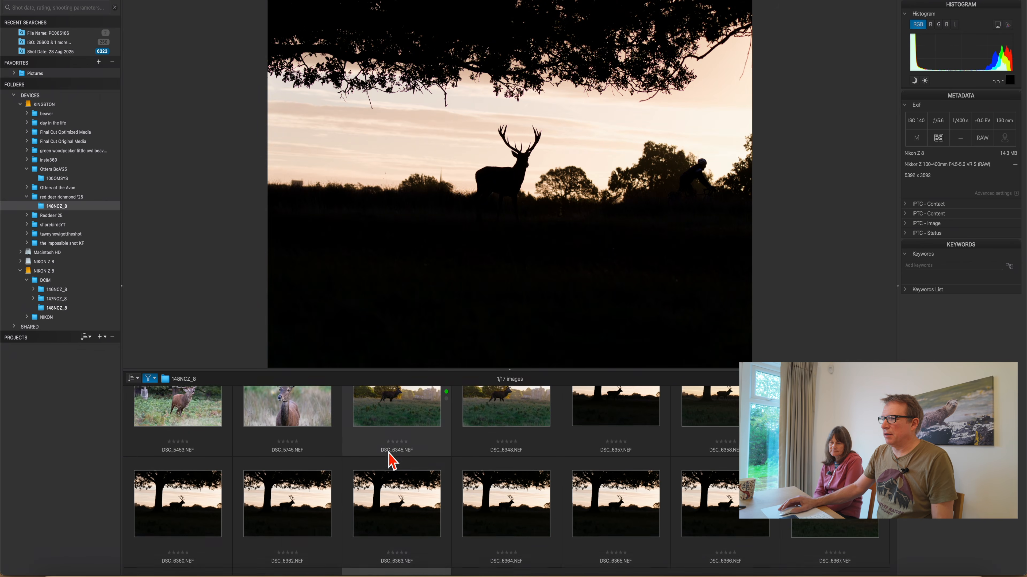
pyautogui.scroll(-2, 389, 453)
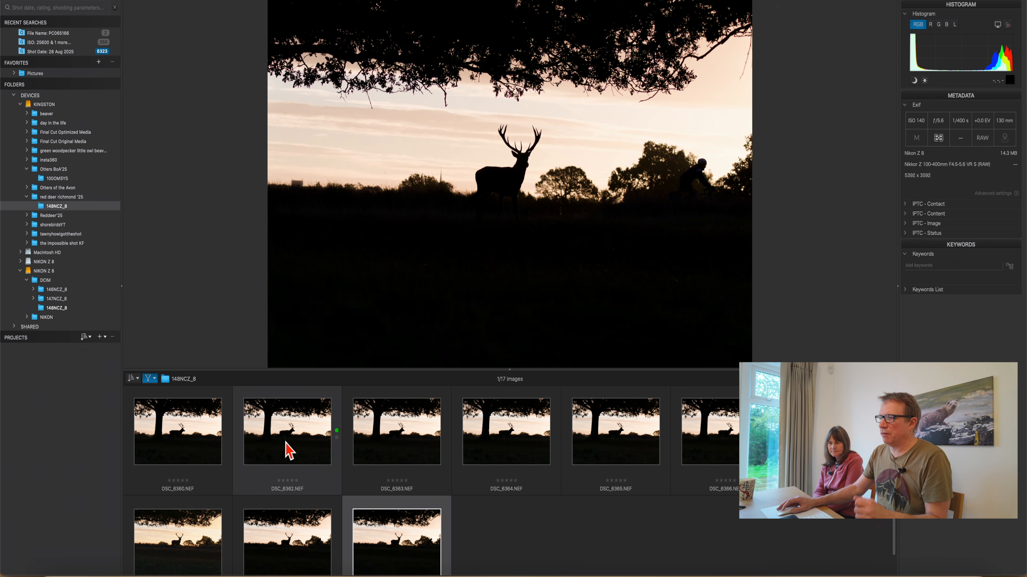
pyautogui.moveTo(288, 451)
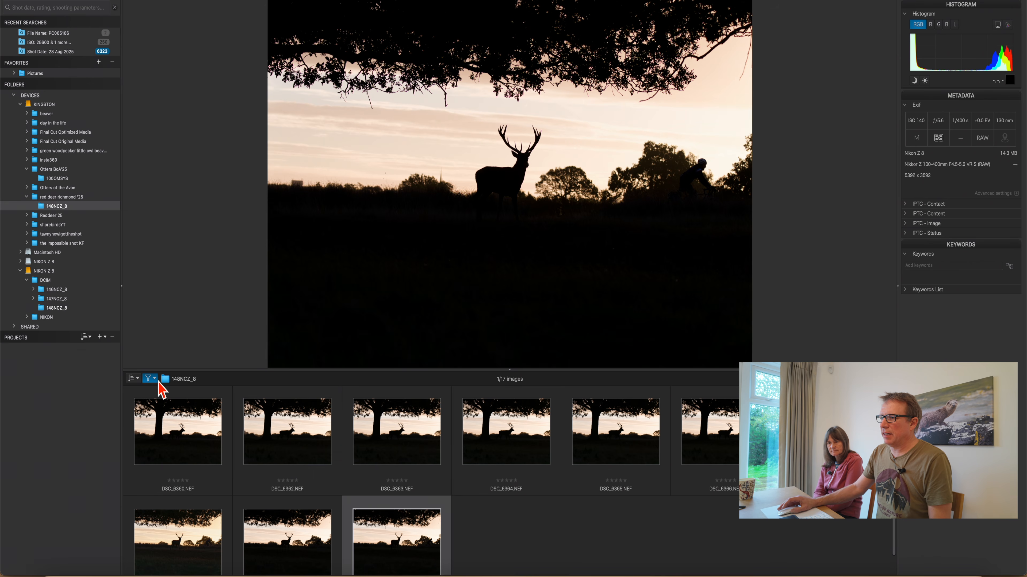
# Reset the picked-images filter and show only the untagged images instead.
pyautogui.click(156, 381)
pyautogui.click(162, 393)
pyautogui.click(156, 382)
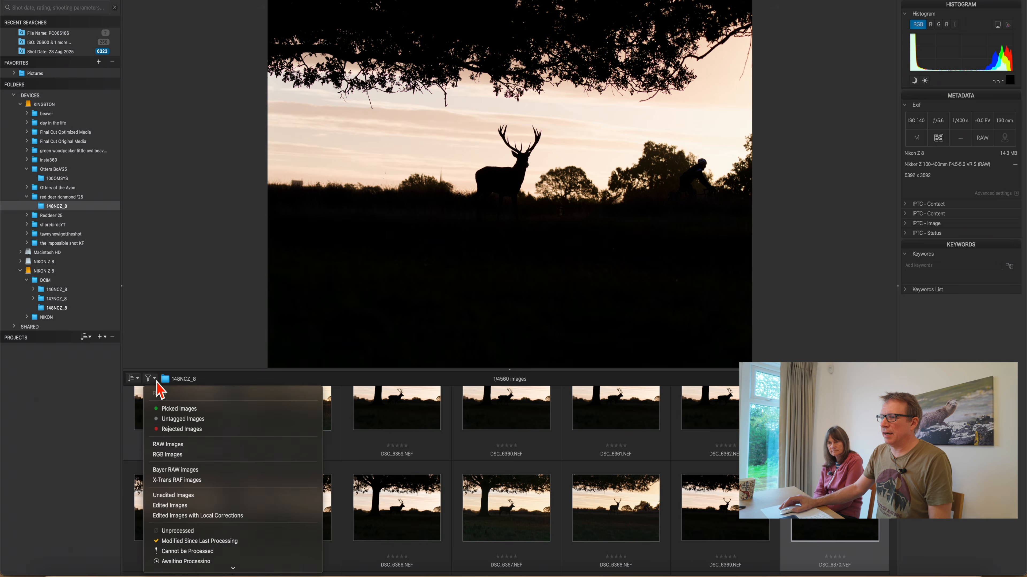
pyautogui.click(166, 420)
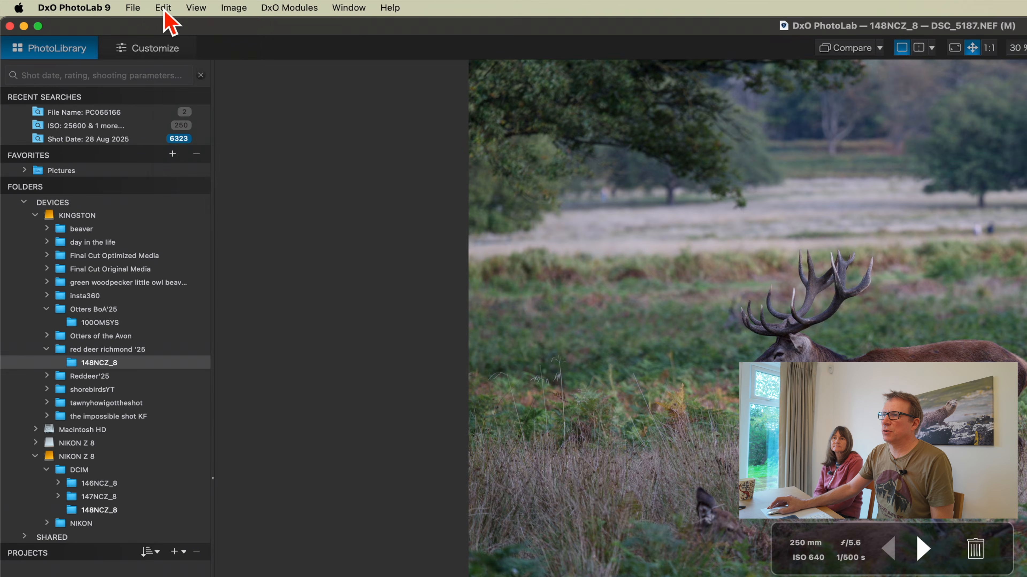
# Select all the untagged images and remove them.
pyautogui.click(93, 5)
pyautogui.click(121, 5)
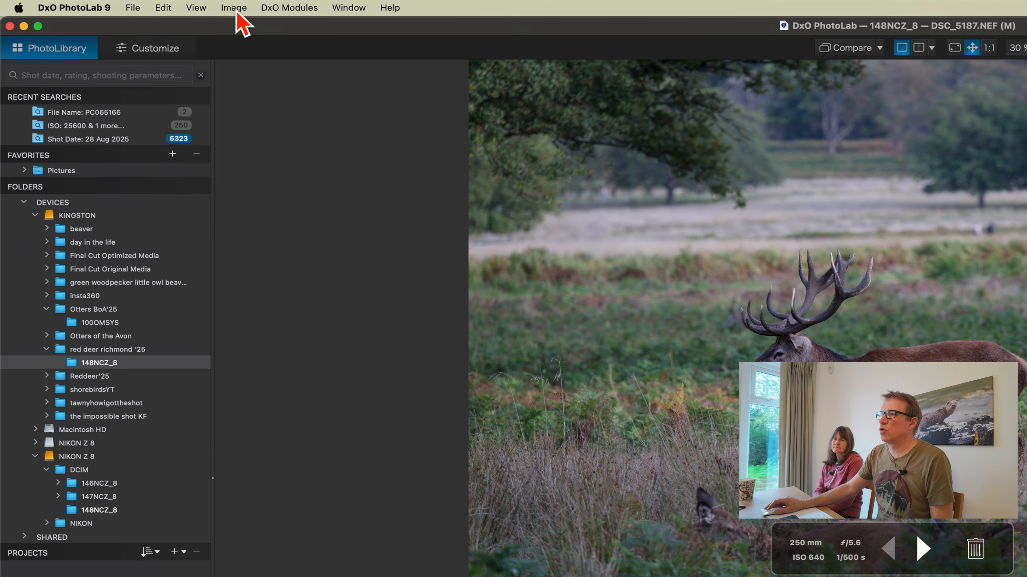
pyautogui.click(237, 9)
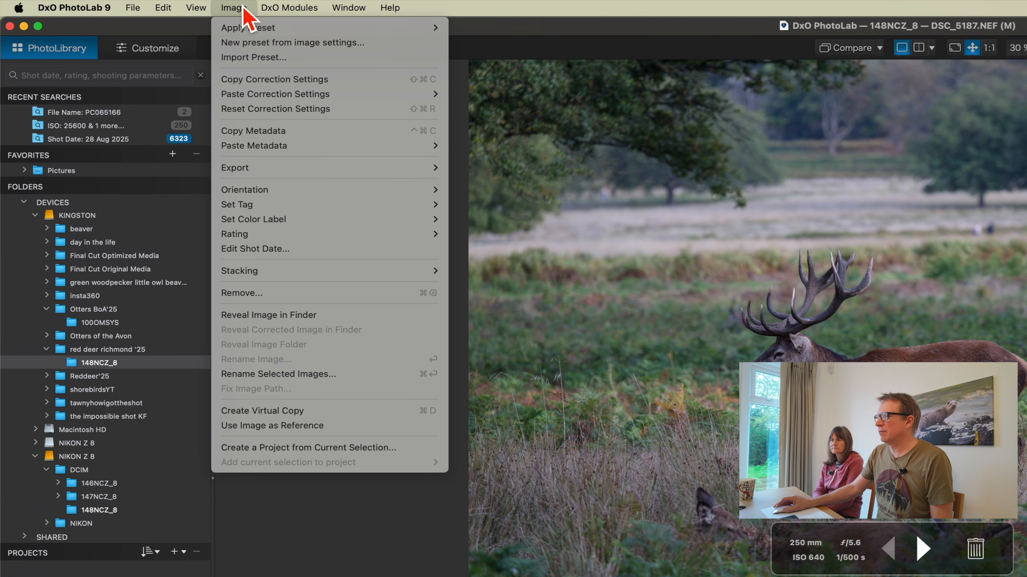
pyautogui.click(274, 295)
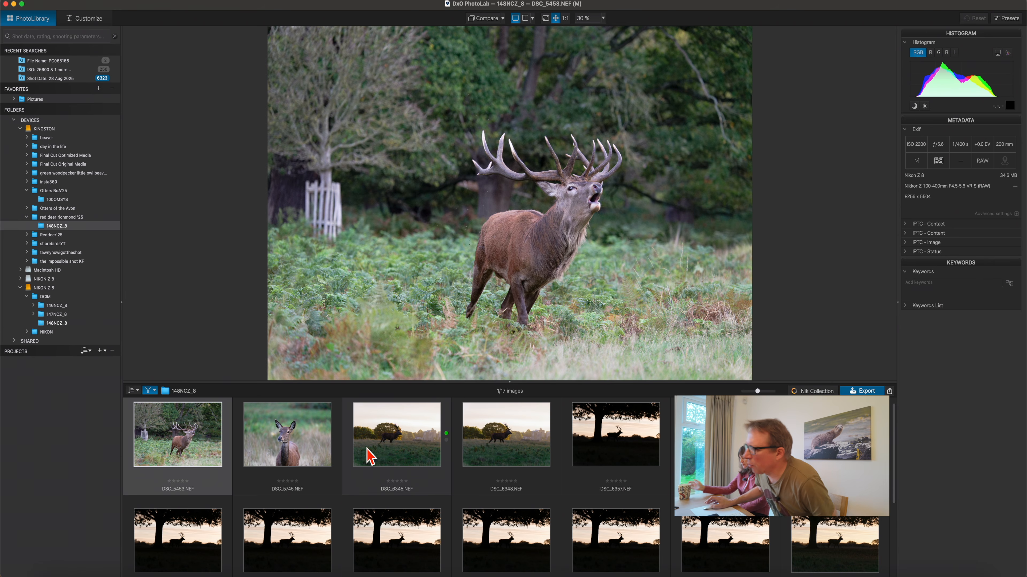
# Look through the remaining picked images and check DSC_6365.NEF at 100% zoom, returning it to the fitted view.
pyautogui.scroll(-3, 368, 456)
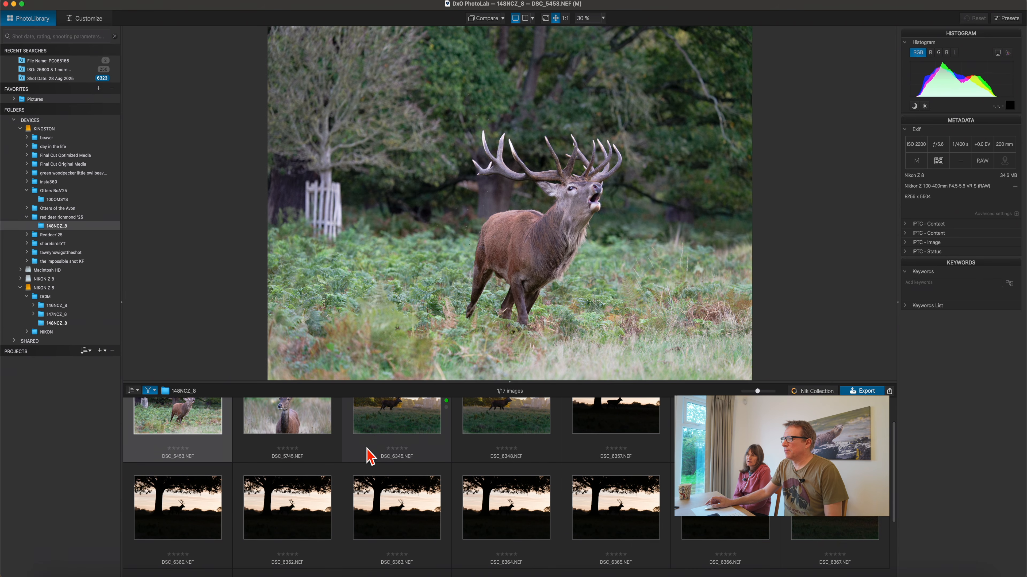
pyautogui.scroll(-3, 369, 457)
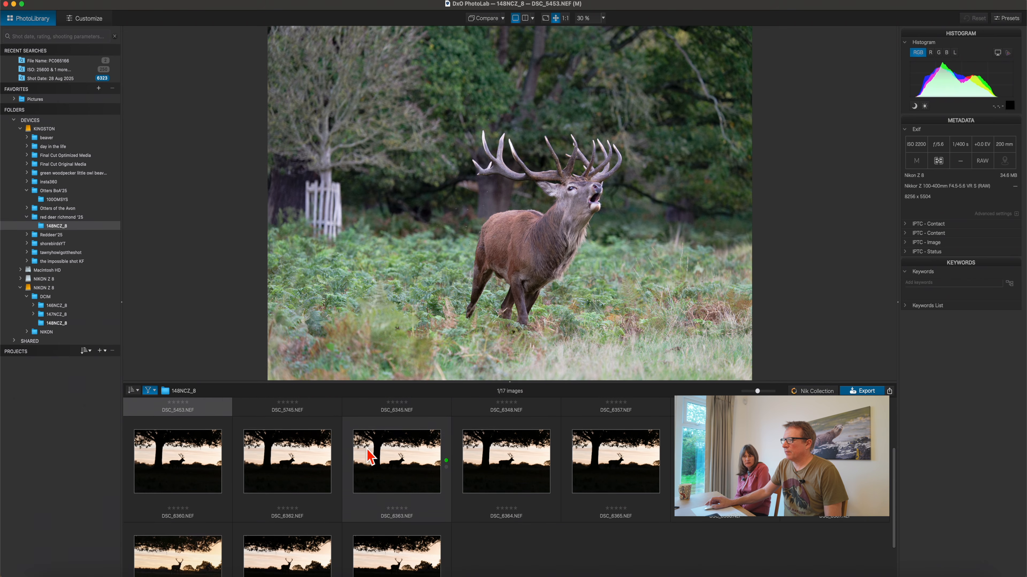
pyautogui.moveTo(369, 457)
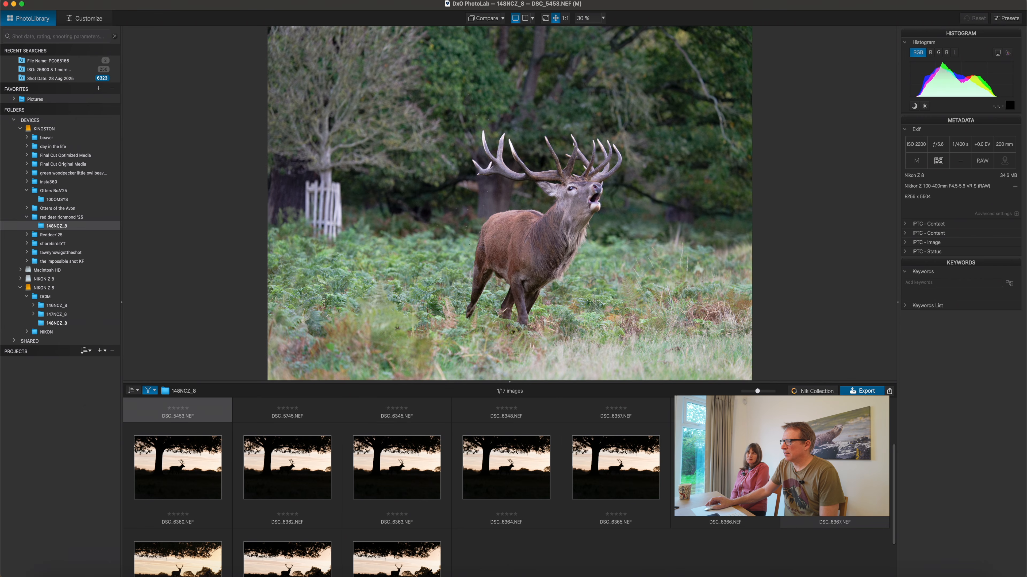
pyautogui.click(615, 484)
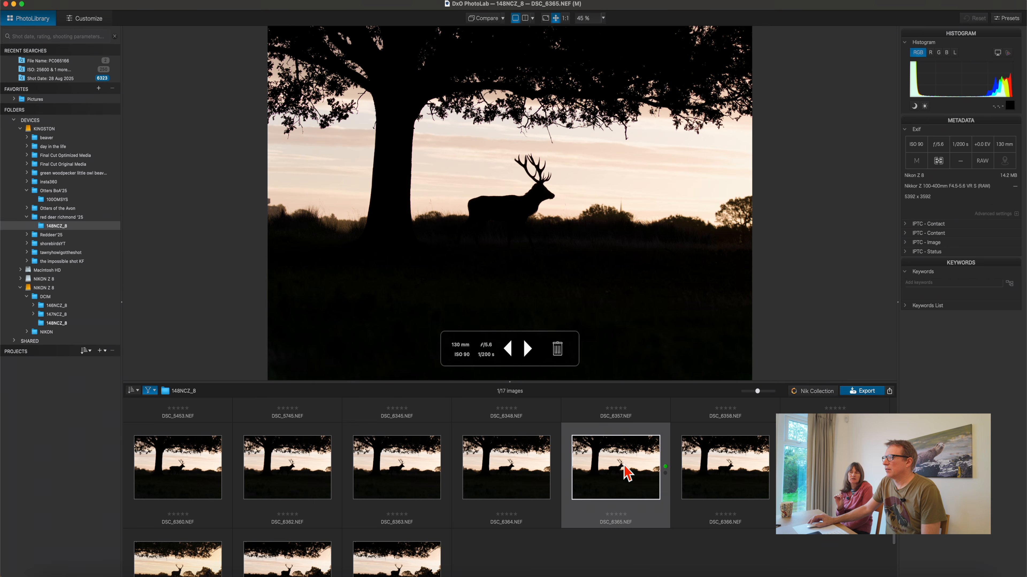
pyautogui.click(566, 18)
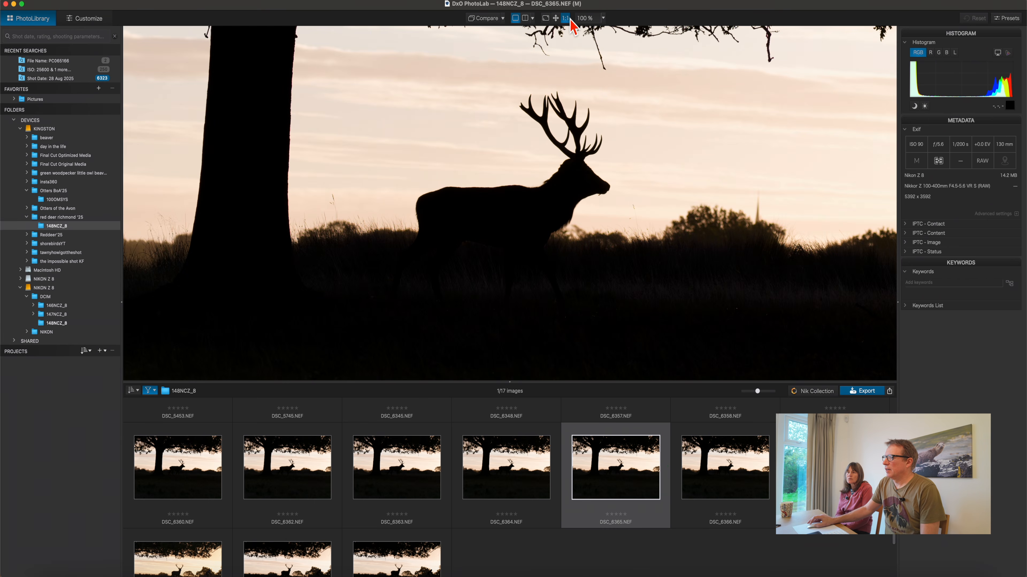
pyautogui.click(557, 19)
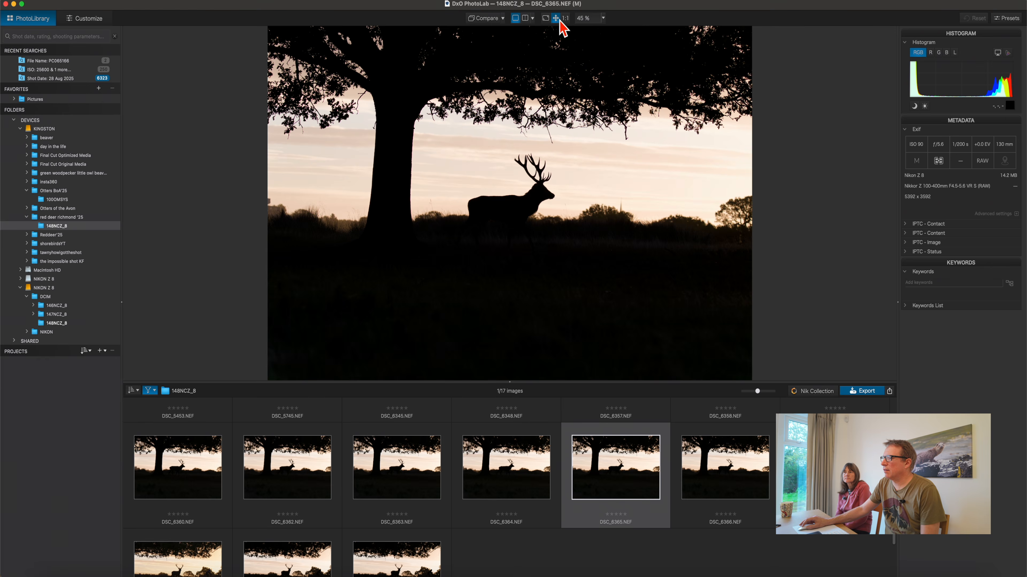
# Inspect the stag in DSC_6365.NEF by switching twice between 100% zoom and the fitted view.
pyautogui.click(565, 18)
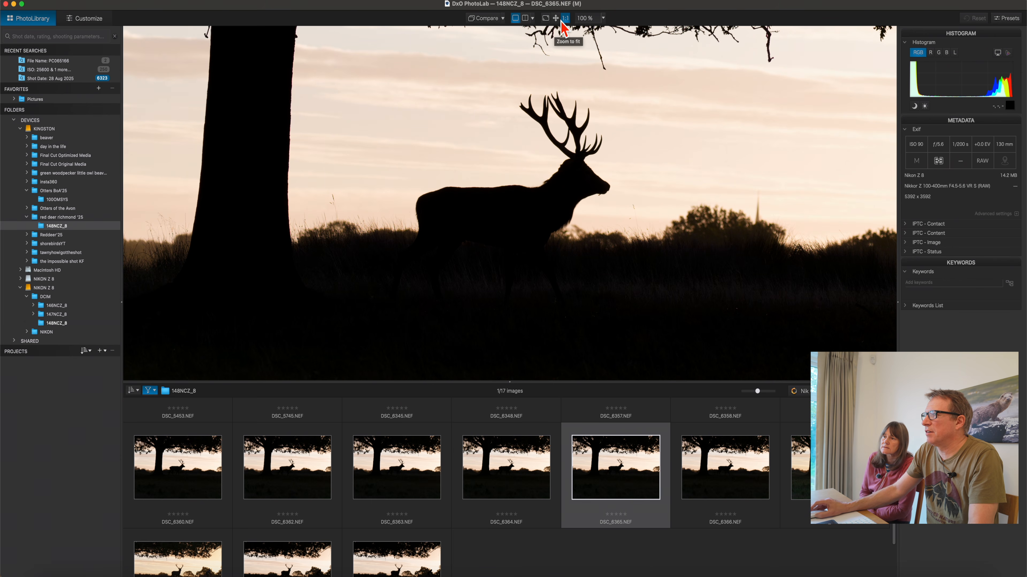
pyautogui.click(561, 22)
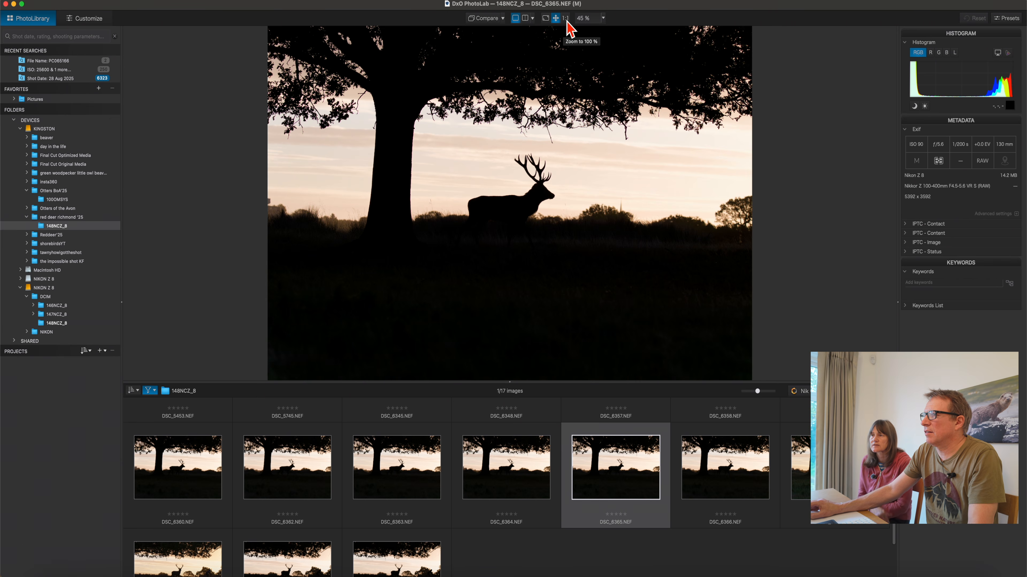
pyautogui.click(567, 21)
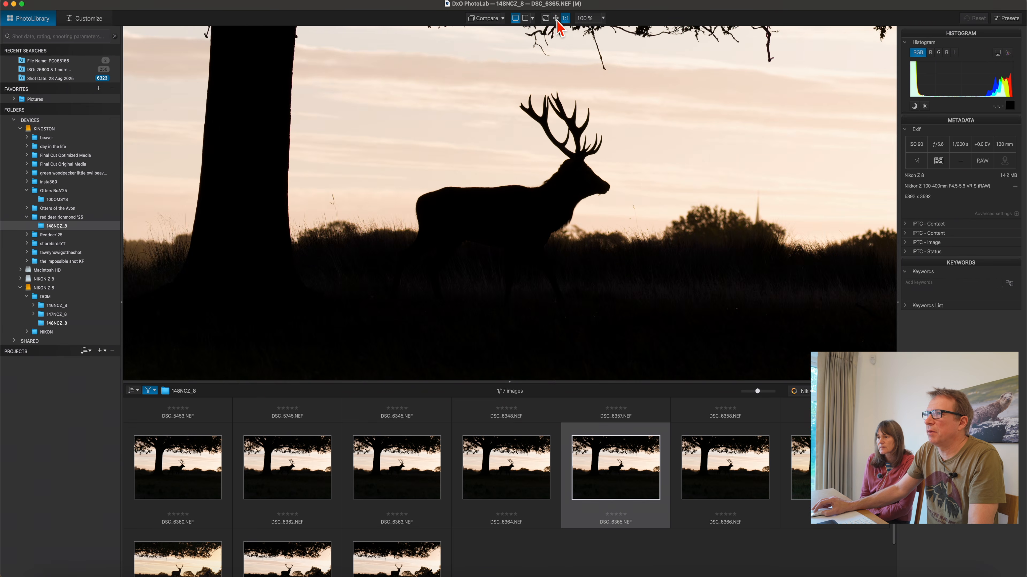
pyautogui.click(557, 21)
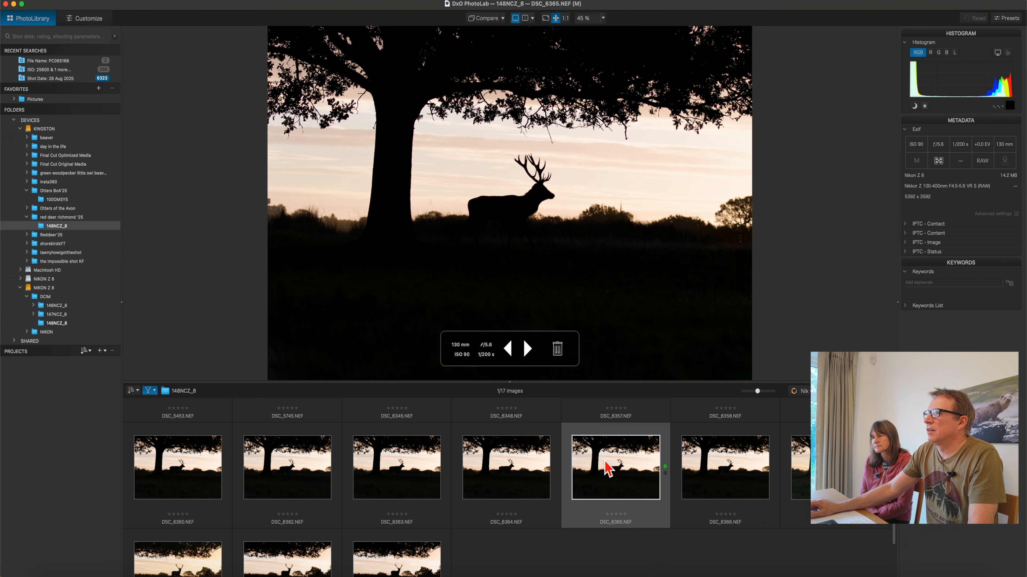
# Open DSC_6365.NEF for editing and crop it in its original ratio to about 4178 x 2783 px around the tree and stag.
pyautogui.doubleClick(609, 469)
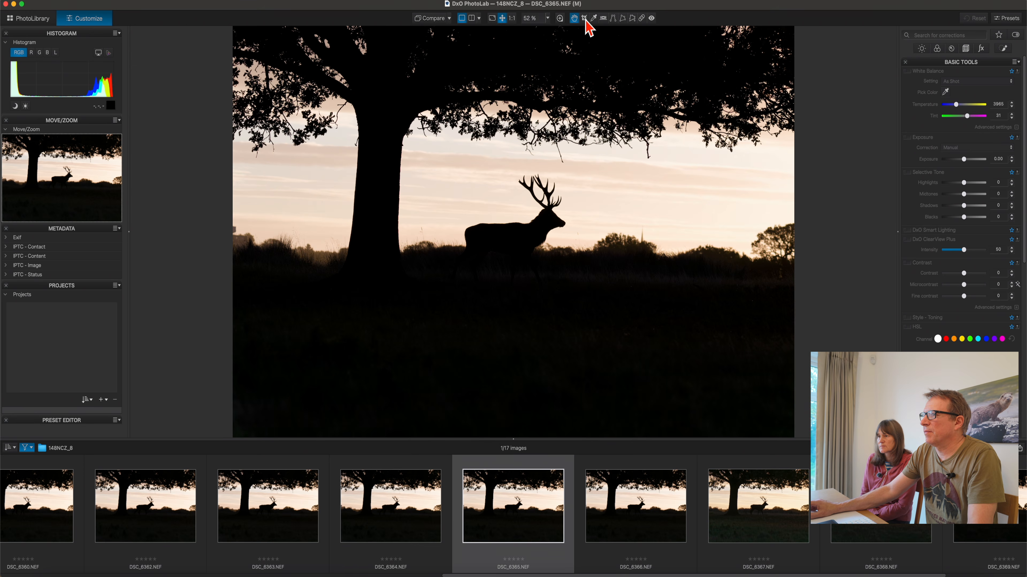
pyautogui.click(585, 19)
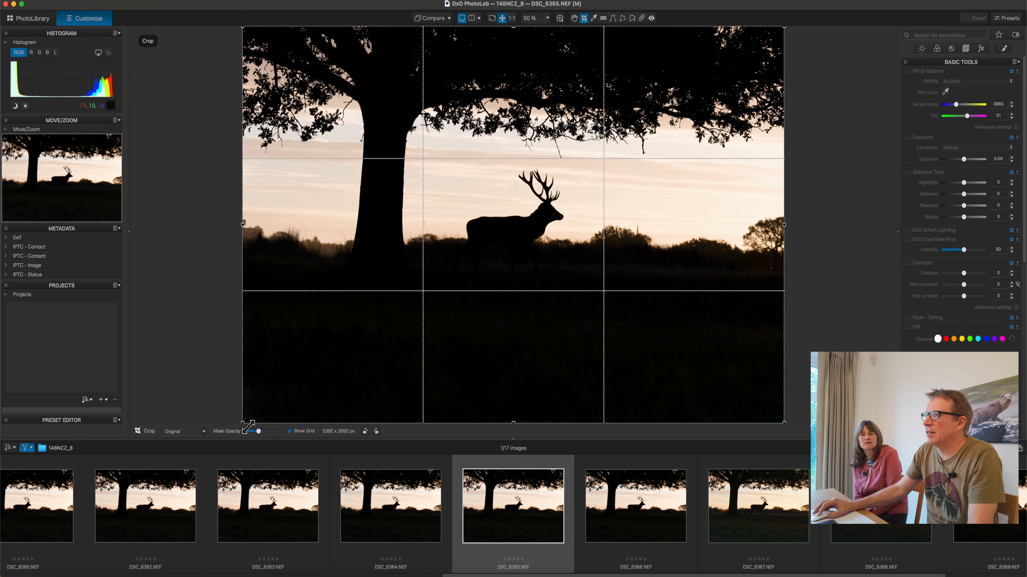
pyautogui.moveTo(247, 426); pyautogui.dragTo(346, 307)
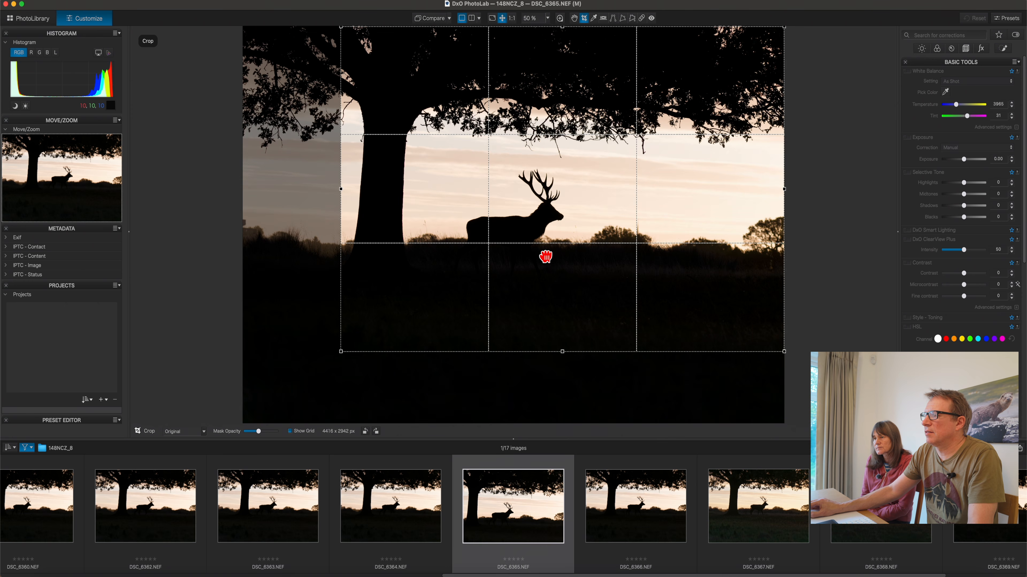
pyautogui.moveTo(546, 258); pyautogui.dragTo(538, 259)
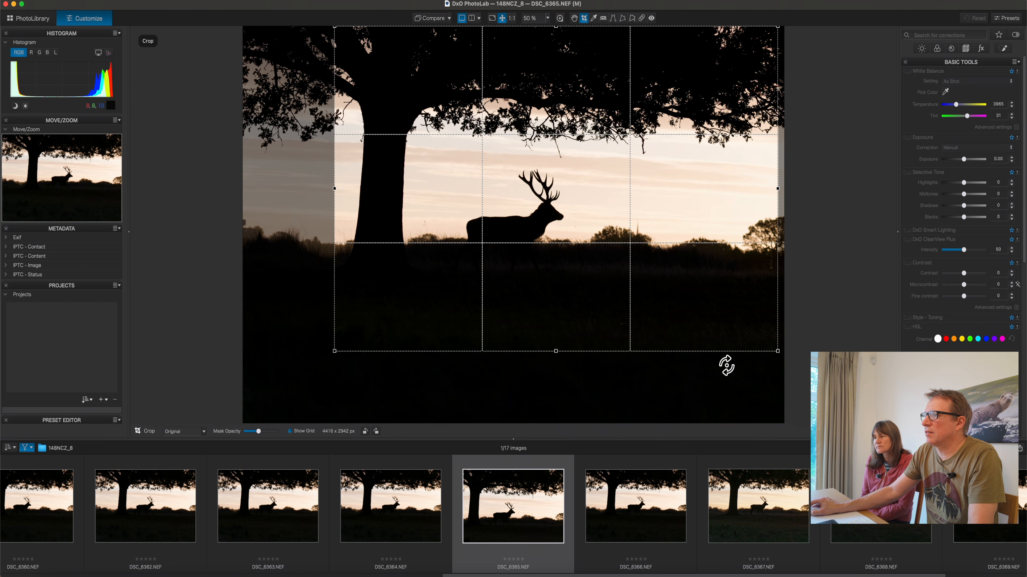
pyautogui.moveTo(782, 357); pyautogui.dragTo(756, 335)
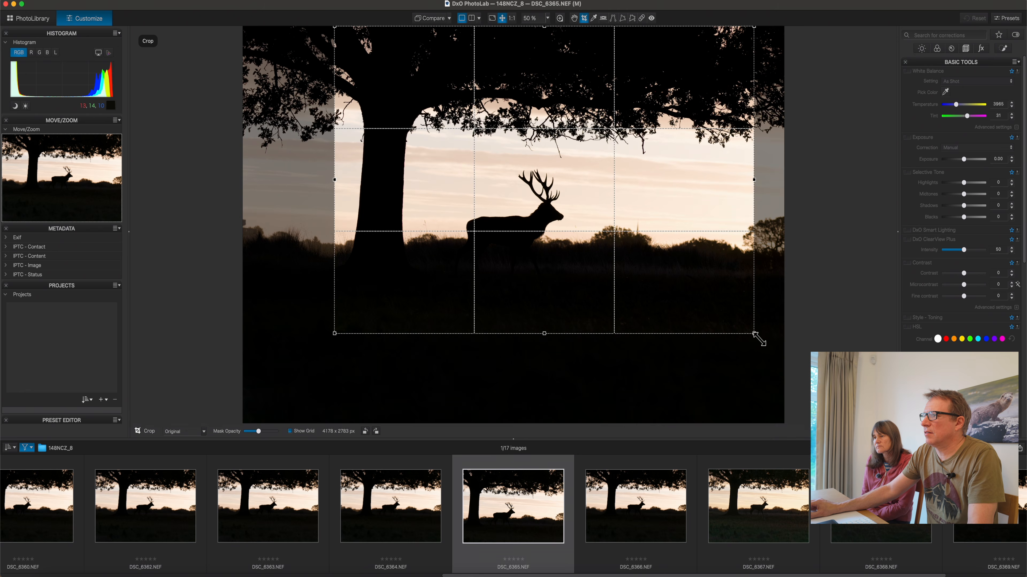
pyautogui.moveTo(592, 294); pyautogui.dragTo(597, 295)
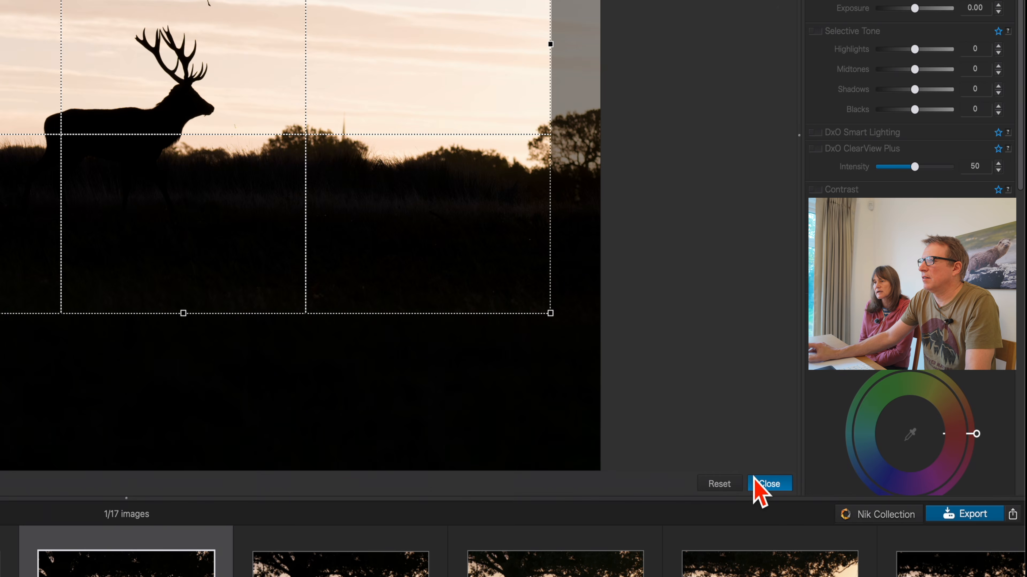
pyautogui.click(878, 435)
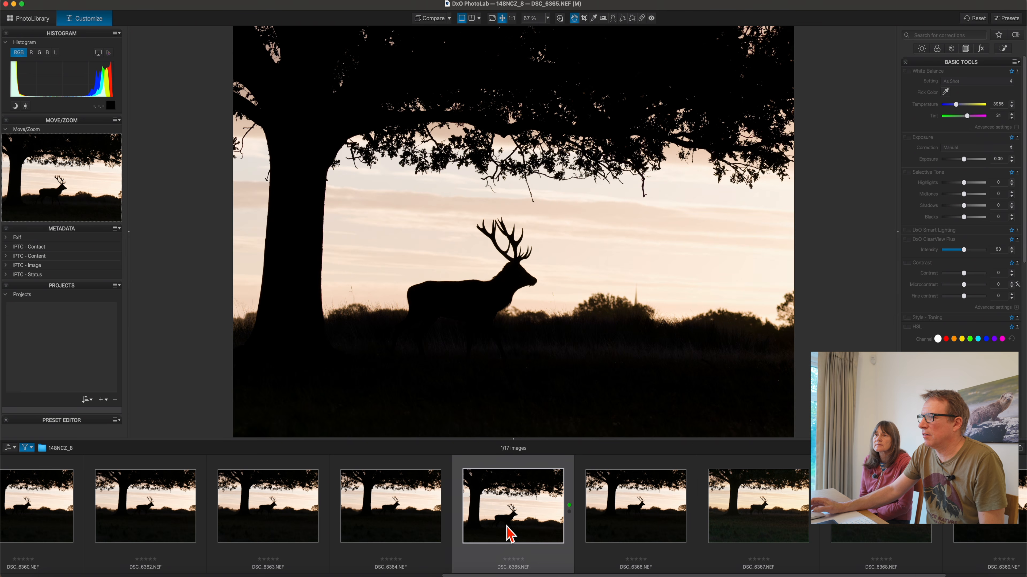
# Adjust the tones of DSC_6366.NEF with highlights at -73, exposure at 0.10 and shadows at 18.
pyautogui.moveTo(507, 527)
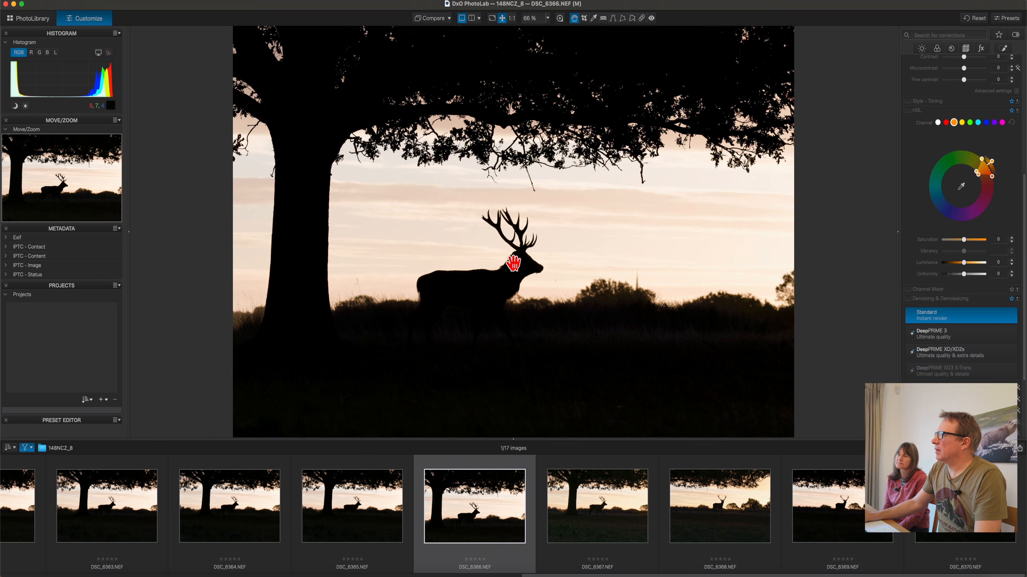
pyautogui.scroll(5, 966, 204)
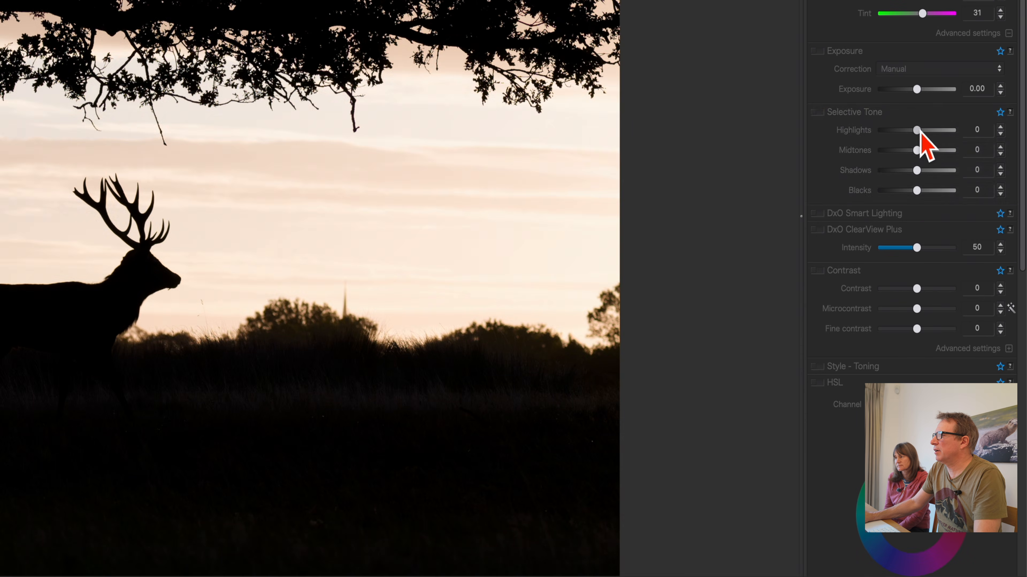
pyautogui.moveTo(964, 183); pyautogui.dragTo(944, 183)
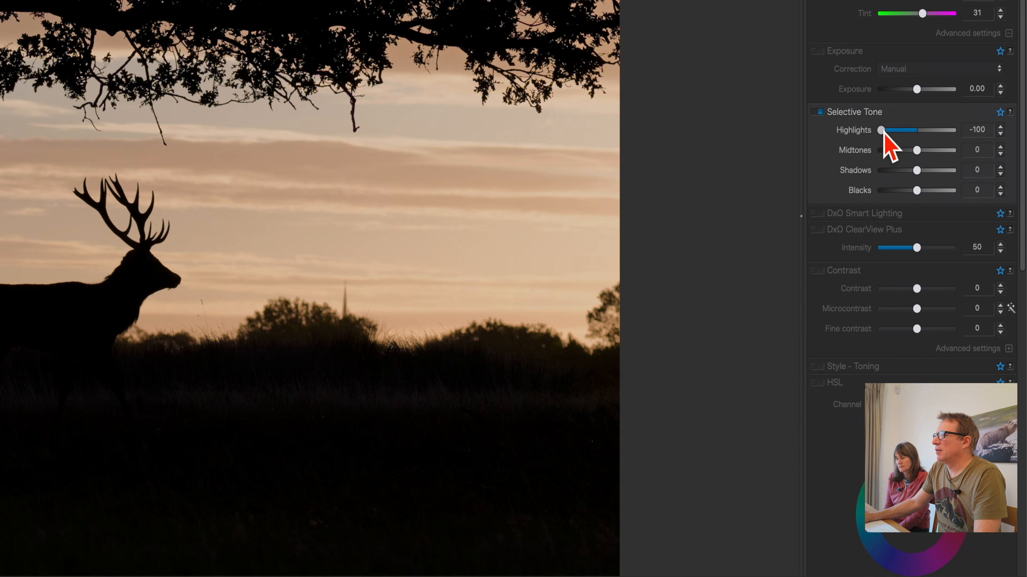
pyautogui.moveTo(882, 130); pyautogui.dragTo(896, 130)
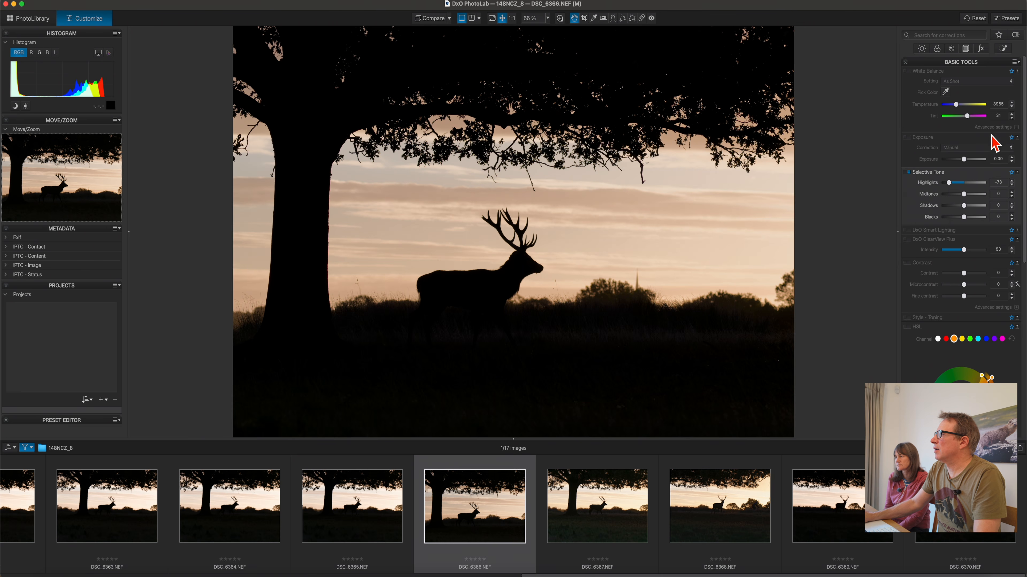
pyautogui.click(1012, 158)
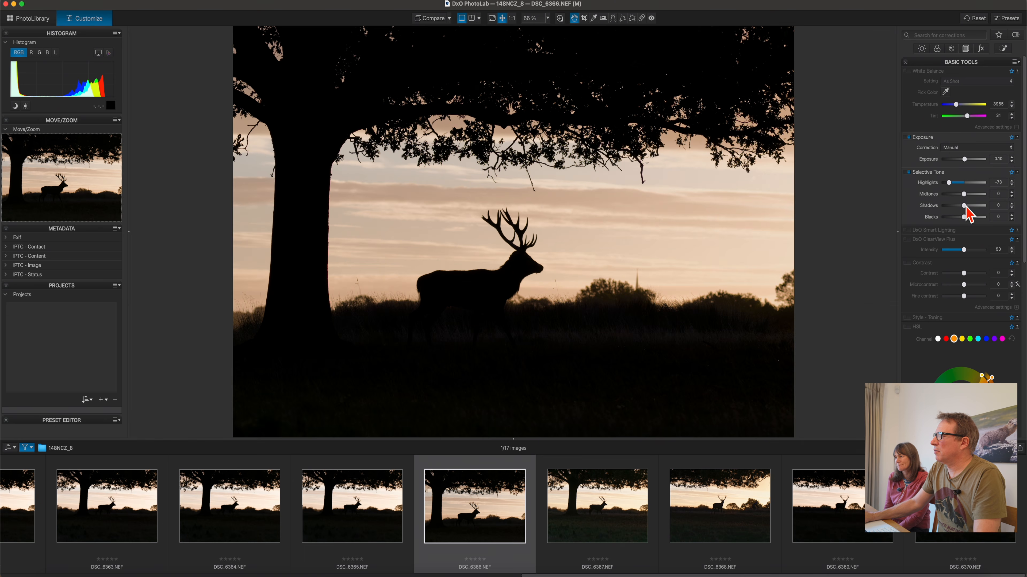
pyautogui.moveTo(965, 206); pyautogui.dragTo(968, 206)
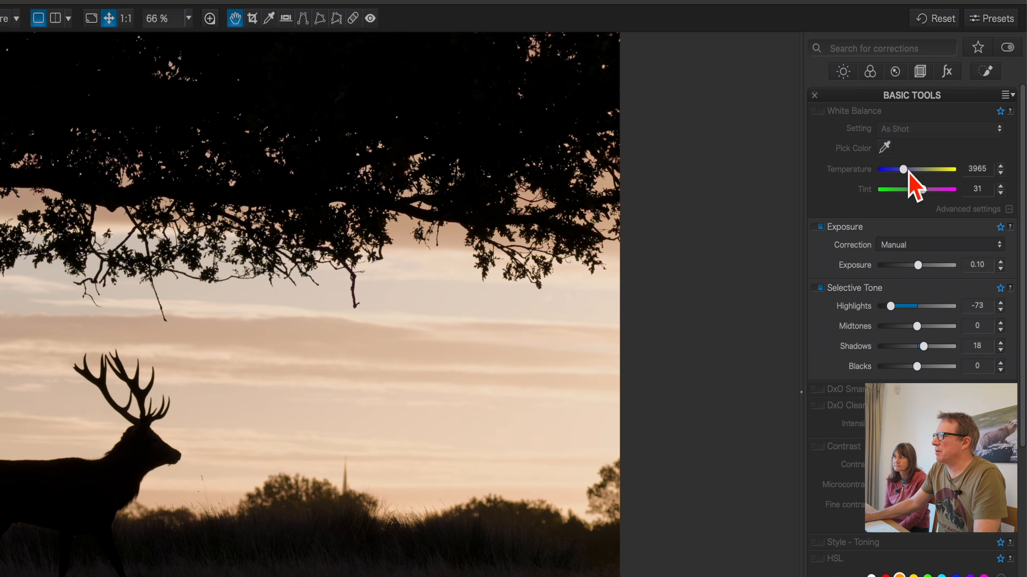
# Warm the white balance temperature to 5221 and raise the orange channel's HSL saturation to 18.
pyautogui.moveTo(908, 171); pyautogui.dragTo(924, 174)
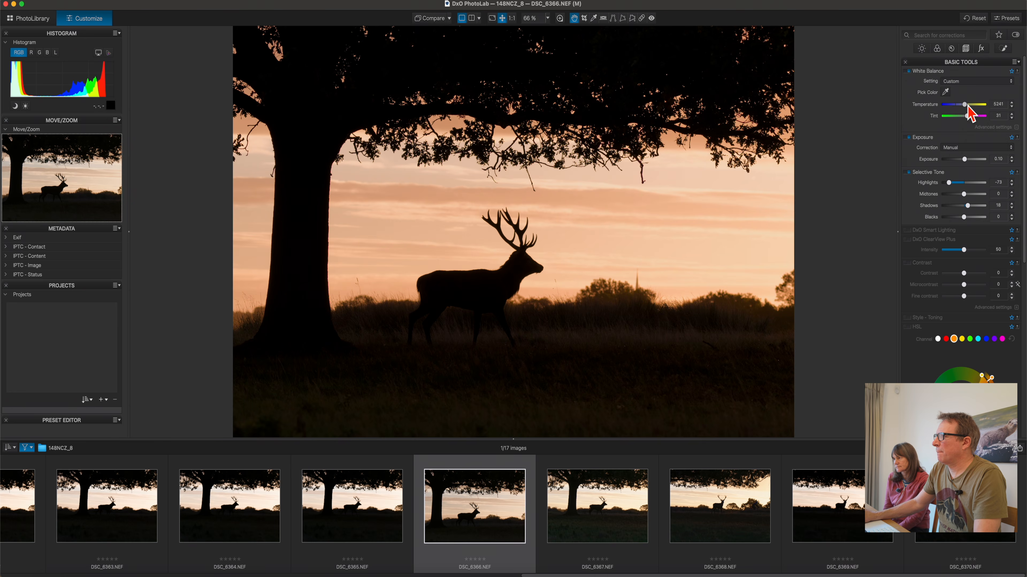
pyautogui.scroll(-5, 969, 162)
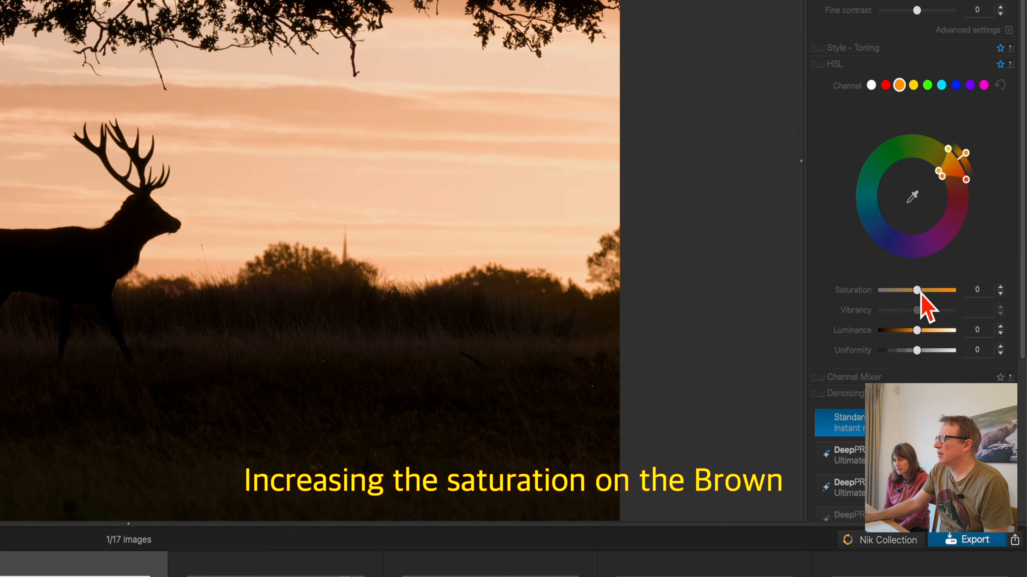
pyautogui.moveTo(921, 292); pyautogui.dragTo(927, 293)
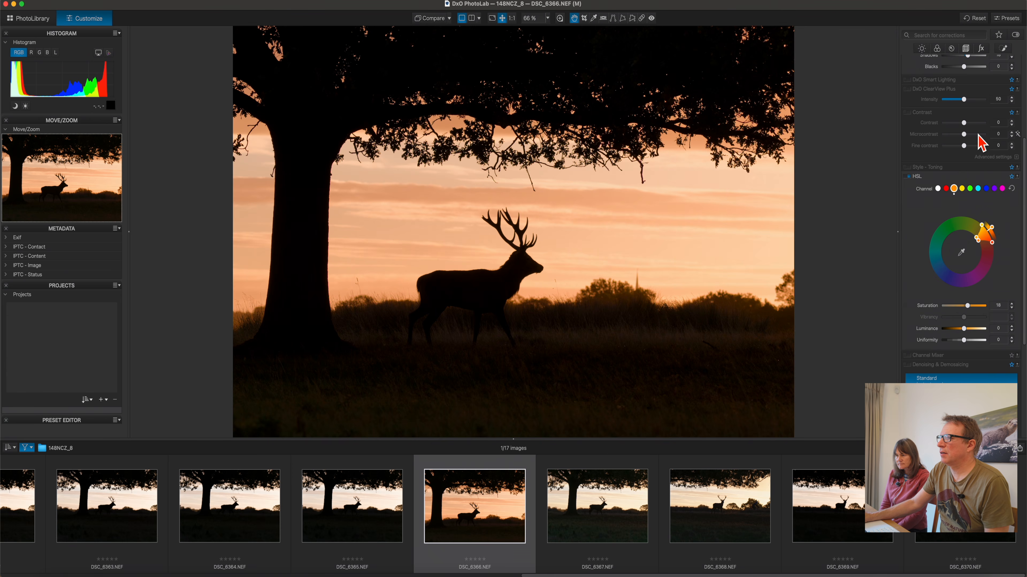
# Raise the photo's Selective Tone shadows to 31.
pyautogui.scroll(3, 982, 142)
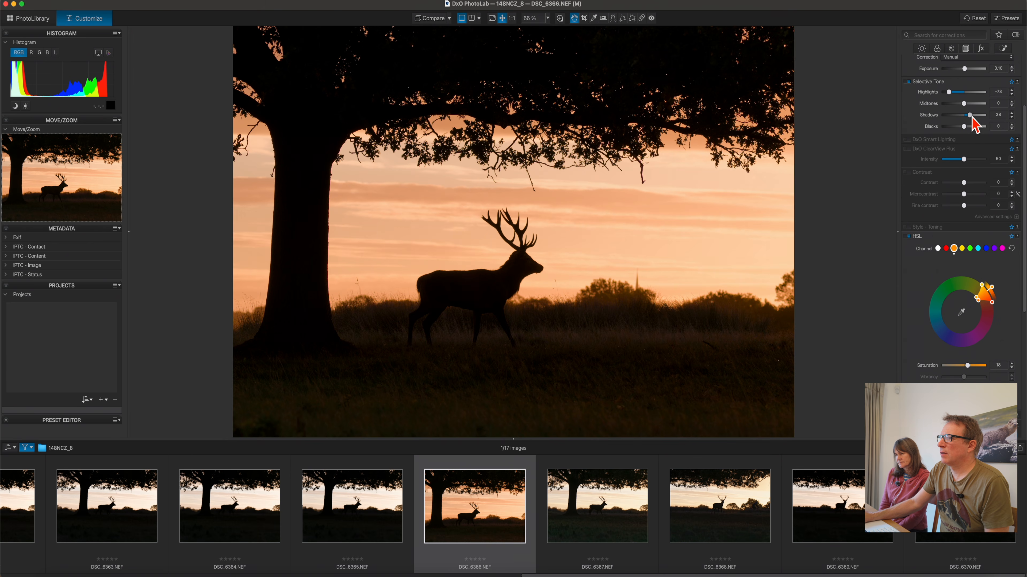
pyautogui.moveTo(973, 117); pyautogui.dragTo(973, 117)
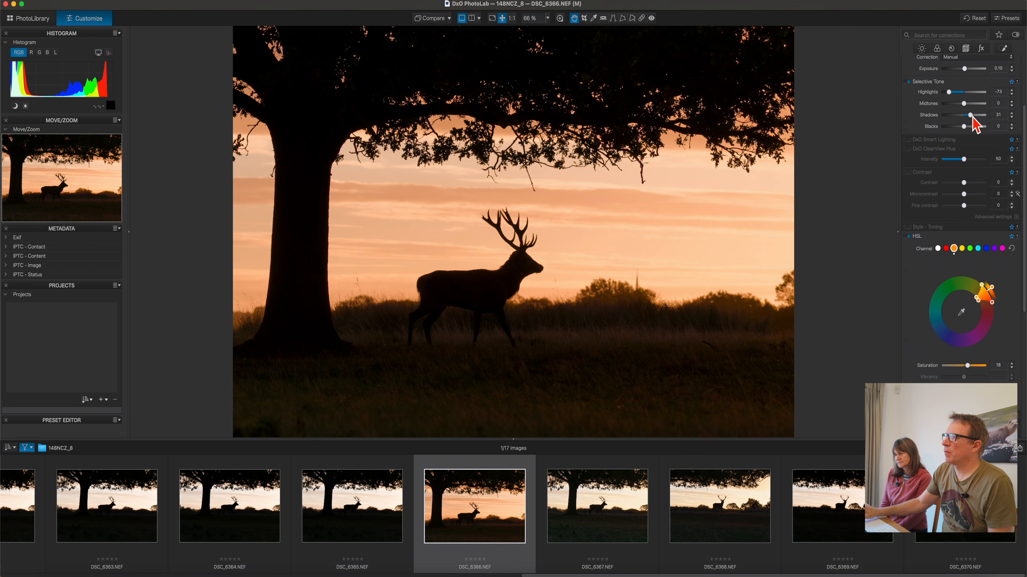
# Create an AI mask of the stag as a local adjustment and invert it to cover everything except the animal.
pyautogui.scroll(5, 976, 122)
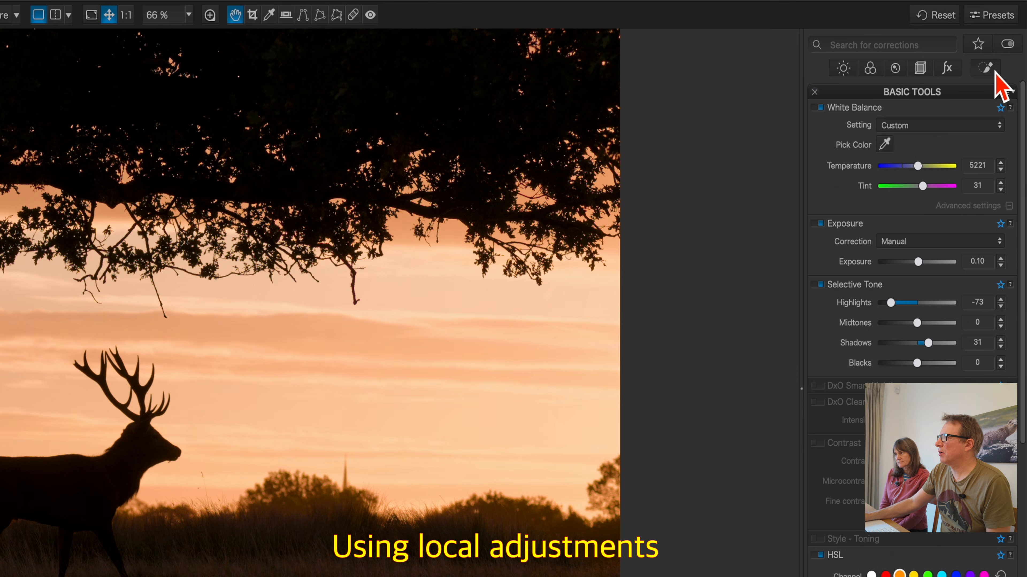
pyautogui.click(994, 71)
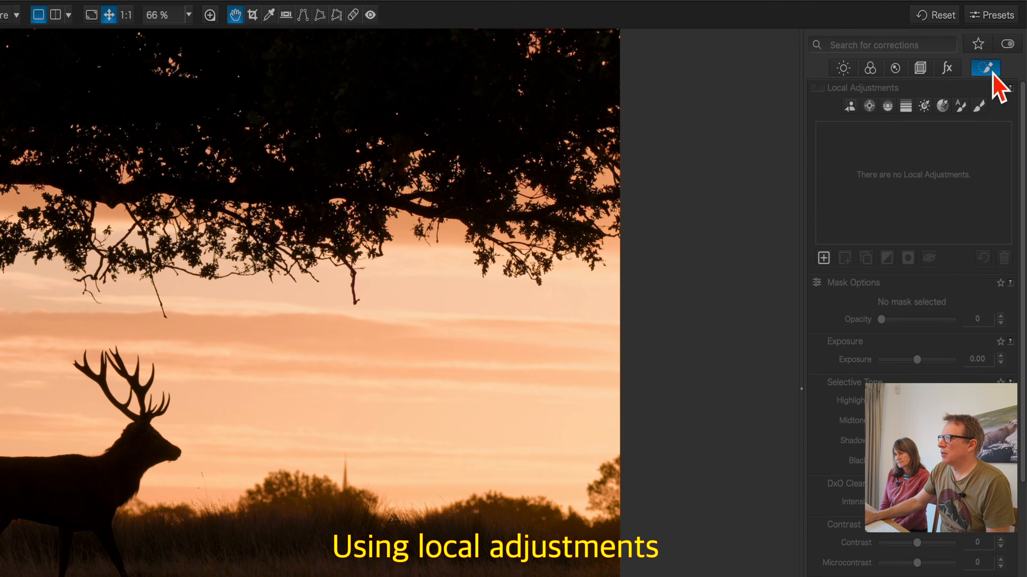
pyautogui.click(850, 106)
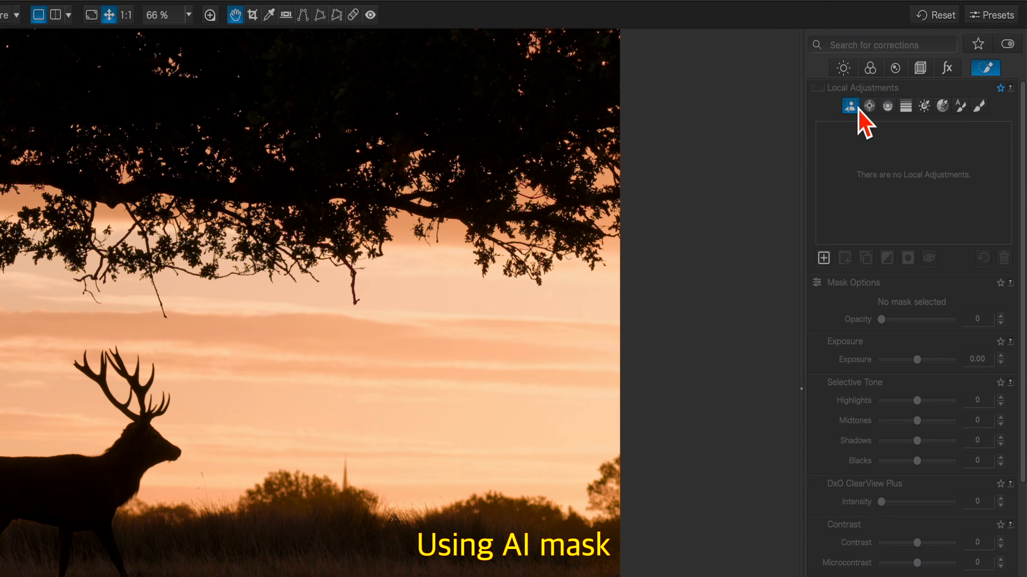
pyautogui.click(156, 452)
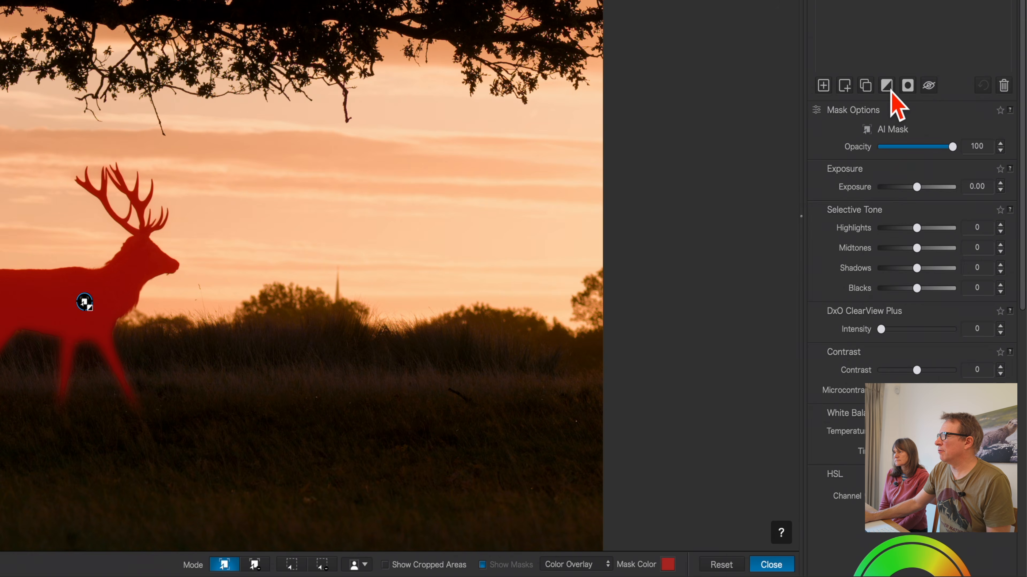
pyautogui.click(886, 86)
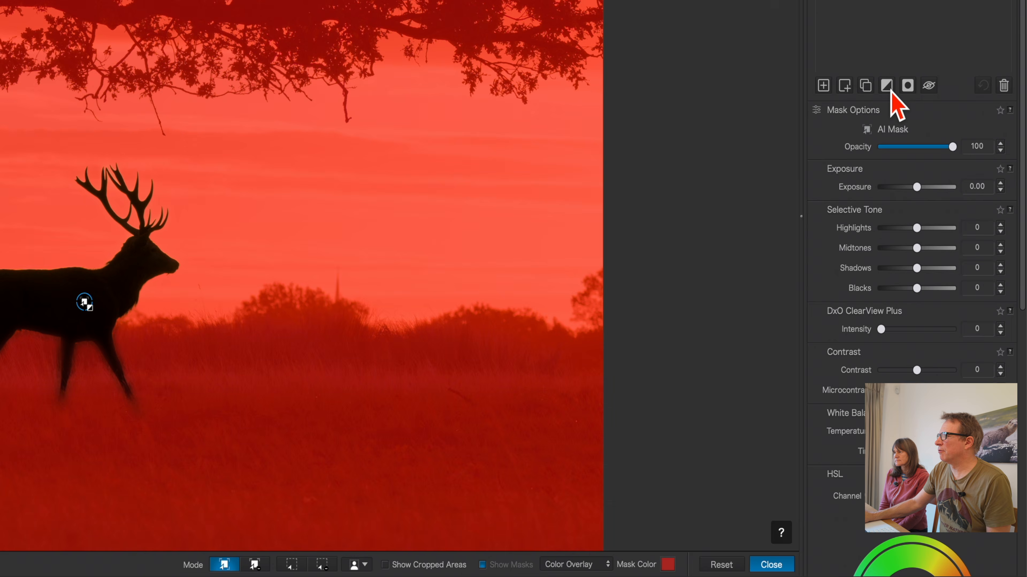
pyautogui.click(771, 564)
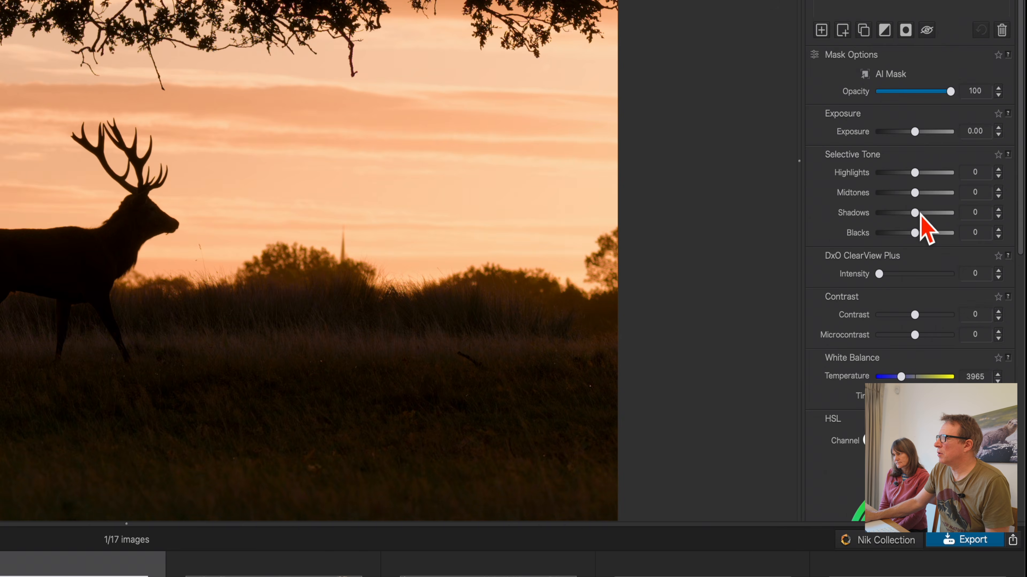
# Set the inverted mask's shadows to 7, its orange saturation to 21 and its exposure to 0.10.
pyautogui.moveTo(916, 213); pyautogui.dragTo(919, 214)
pyautogui.scroll(-5, 932, 285)
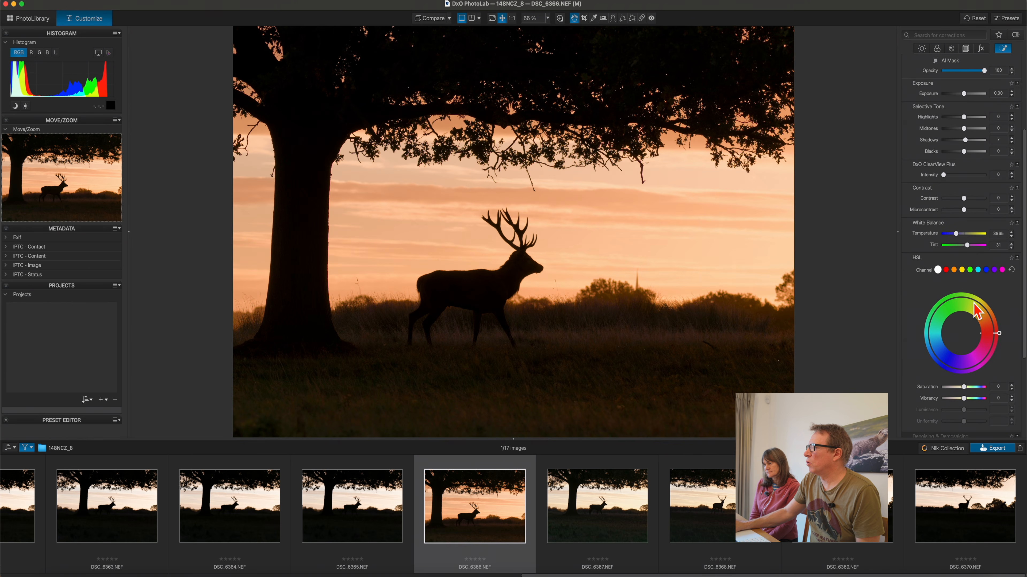
pyautogui.click(954, 271)
pyautogui.moveTo(966, 390); pyautogui.dragTo(970, 389)
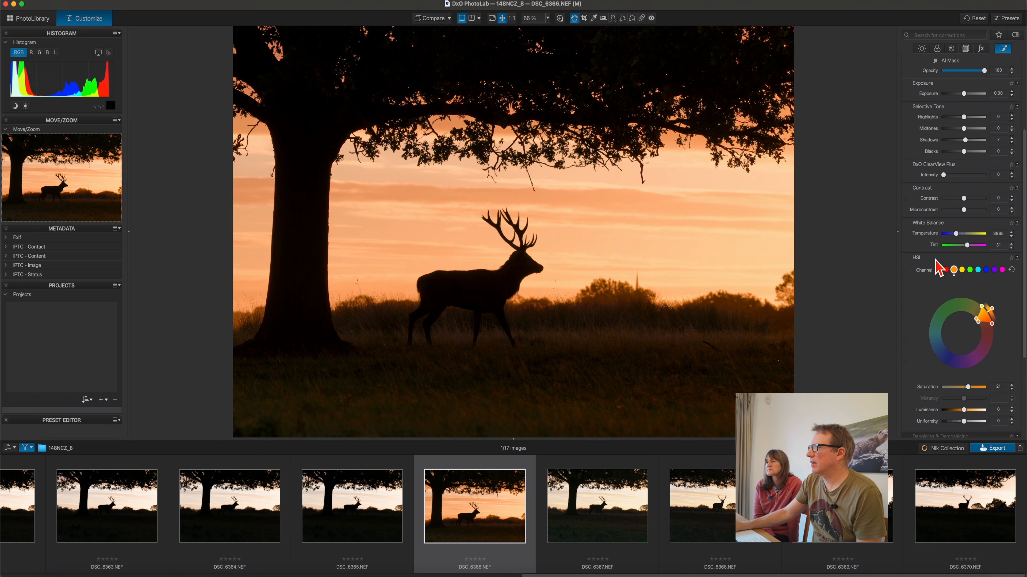
pyautogui.scroll(5, 939, 268)
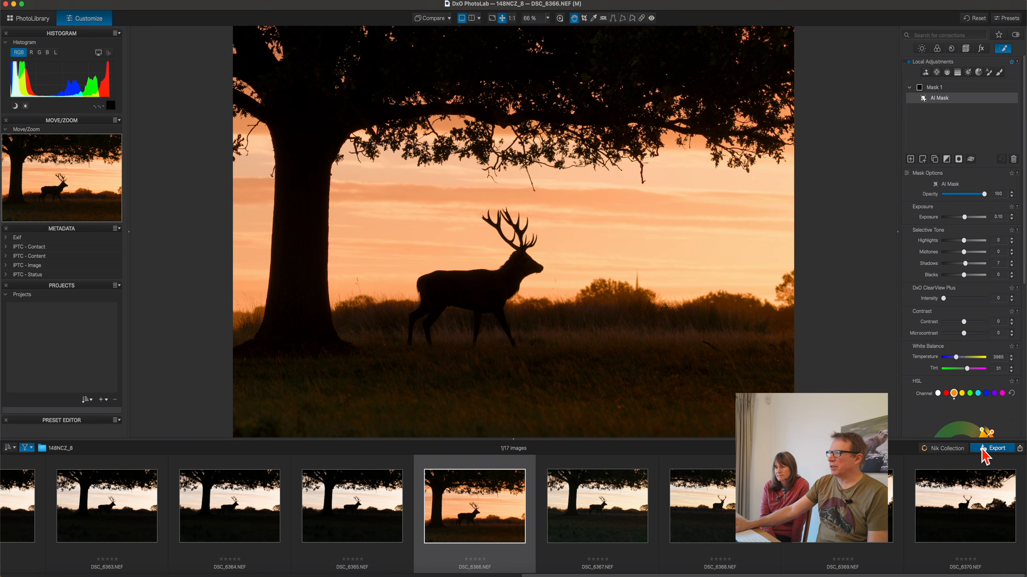
# Export DSC_6366.NEF as a full-size JPEG at quality 100 to Photolab pictures, and sweep the before-and-after comparison divider across the photo.
pyautogui.click(985, 454)
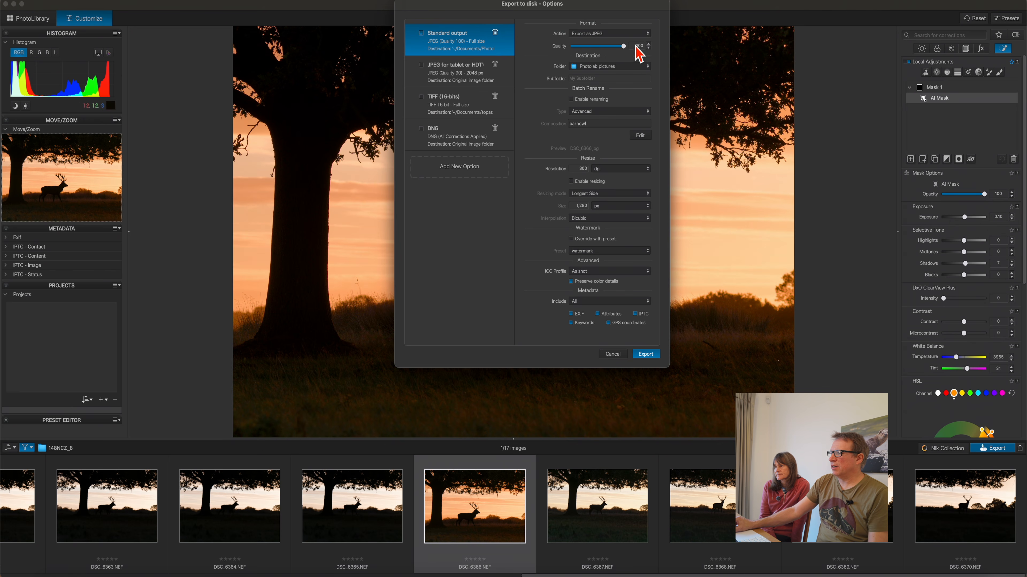
pyautogui.click(647, 355)
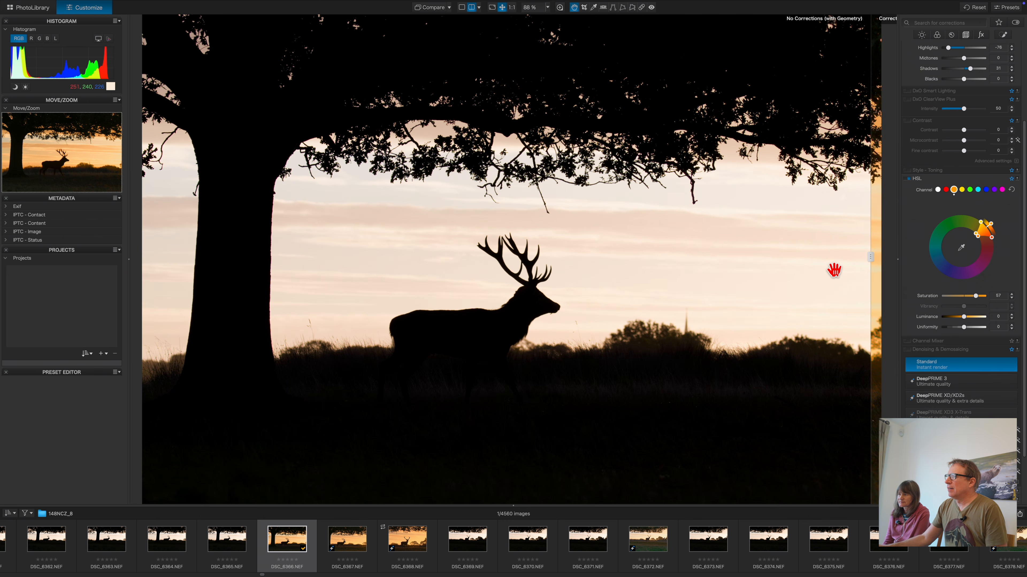
pyautogui.moveTo(871, 269); pyautogui.dragTo(153, 279)
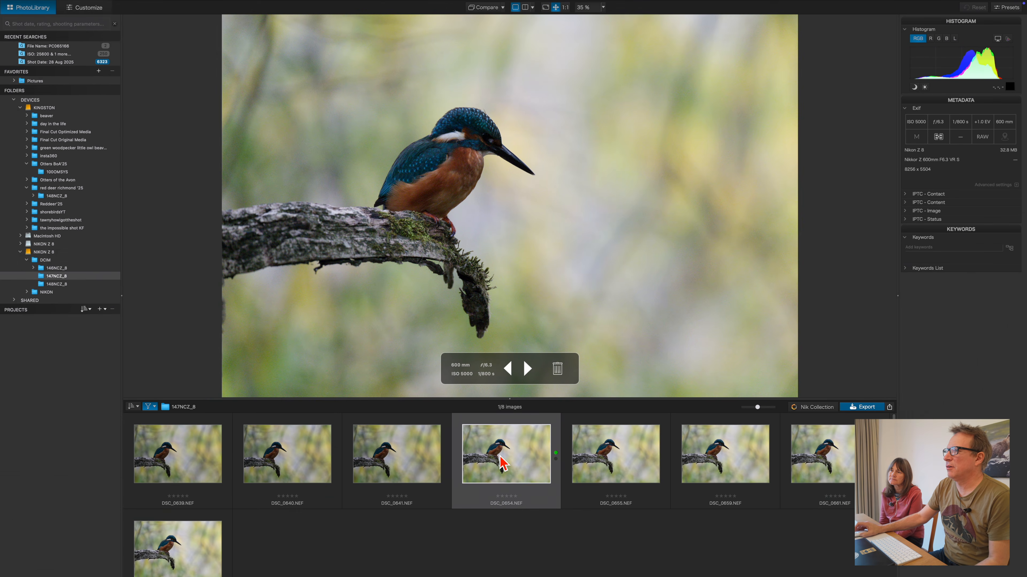
# Open DSC_0654.NEF for editing and crop it tighter around the kingfisher at the original aspect ratio, trimming the left, upper and lower edges.
pyautogui.doubleClick(500, 477)
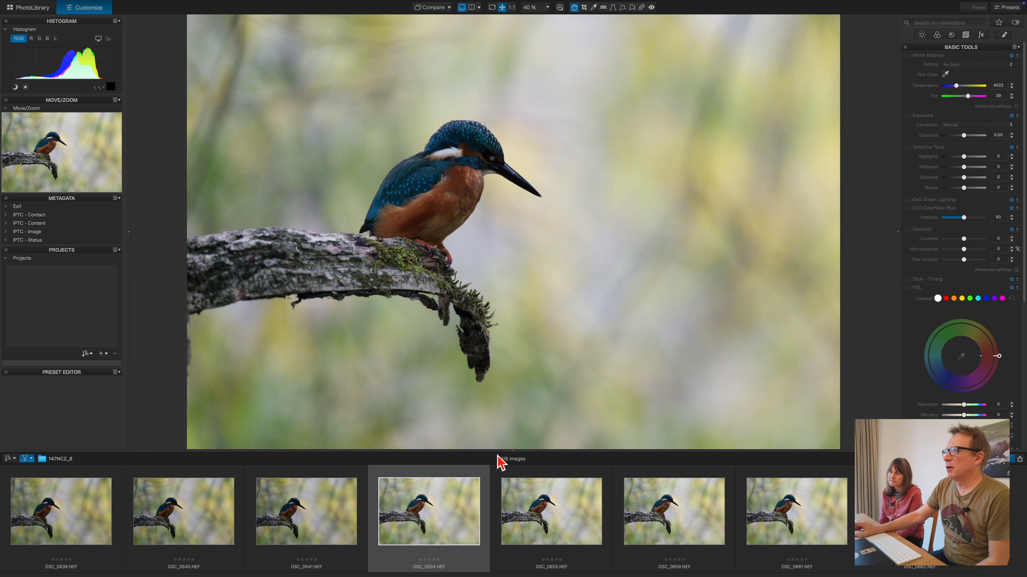
pyautogui.click(585, 8)
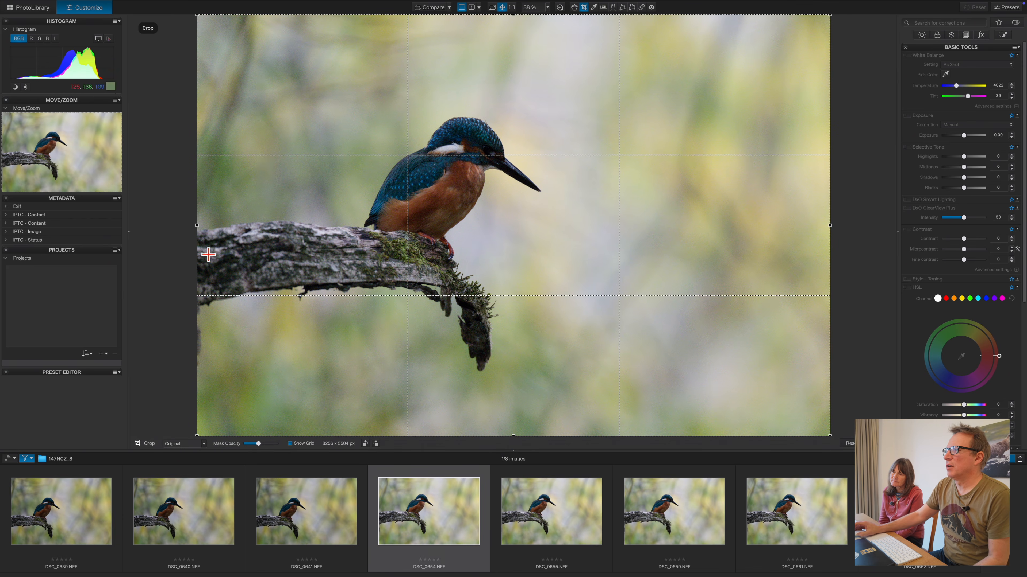
pyautogui.moveTo(202, 439); pyautogui.dragTo(263, 429)
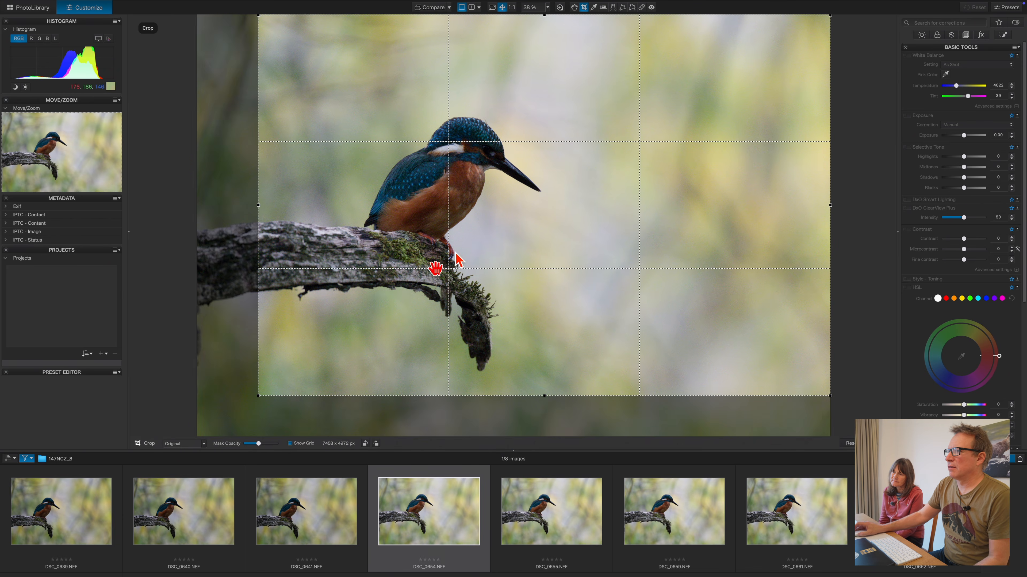
pyautogui.moveTo(501, 211); pyautogui.dragTo(503, 220)
pyautogui.moveTo(258, 25); pyautogui.dragTo(286, 41)
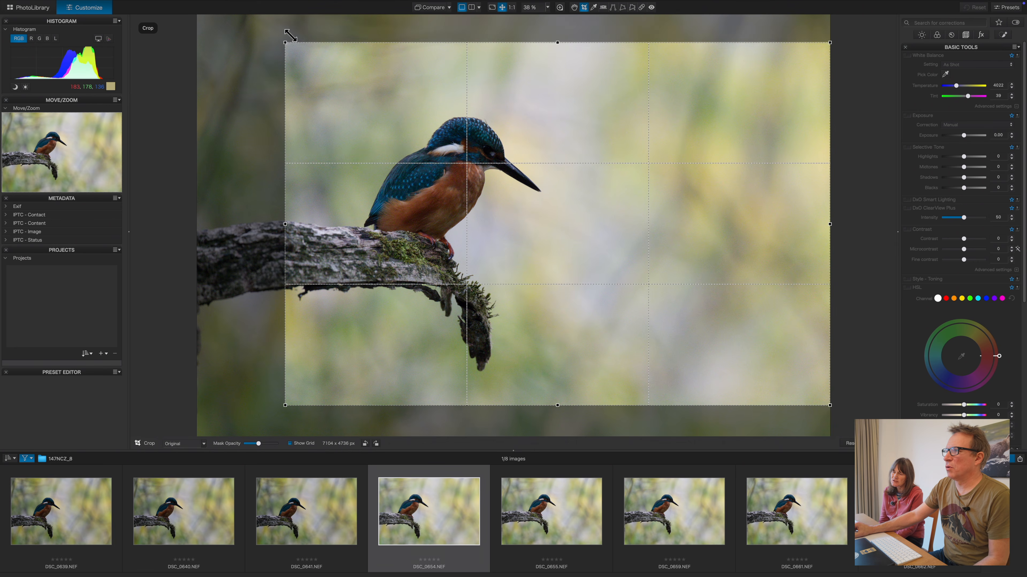
pyautogui.moveTo(390, 163); pyautogui.dragTo(387, 160)
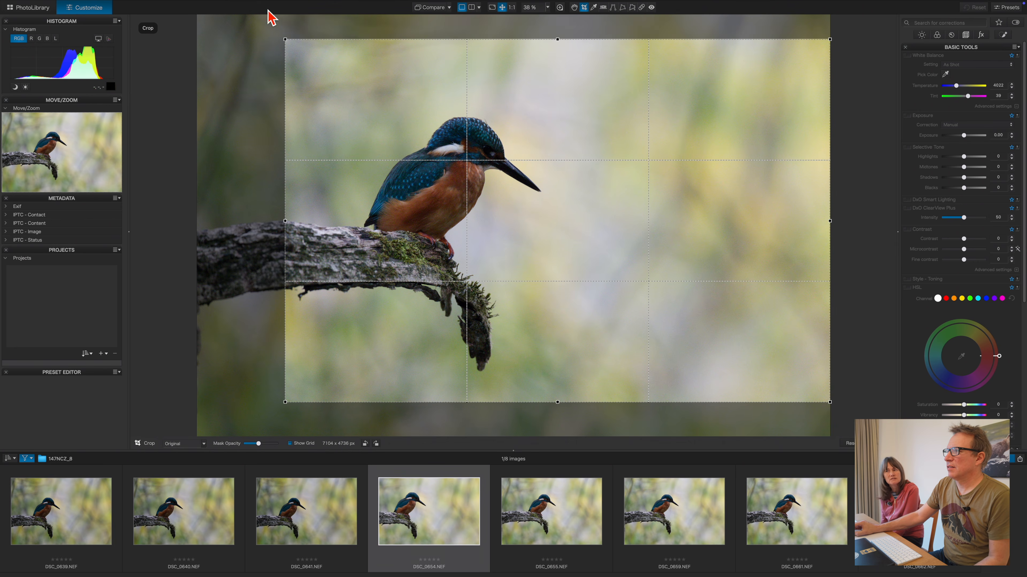
pyautogui.moveTo(289, 41); pyautogui.dragTo(302, 50)
pyautogui.moveTo(373, 123); pyautogui.dragTo(374, 115)
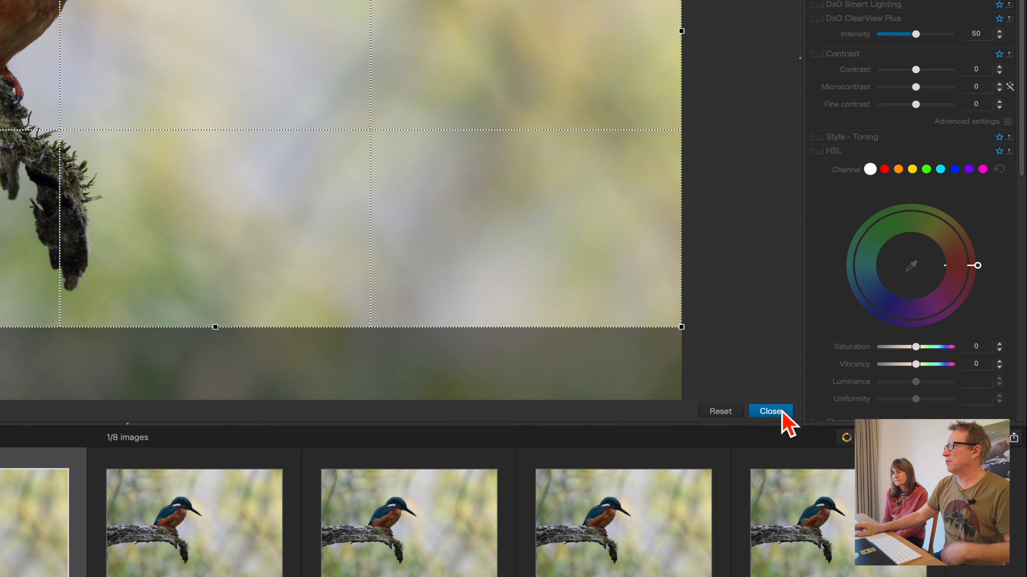
pyautogui.click(780, 411)
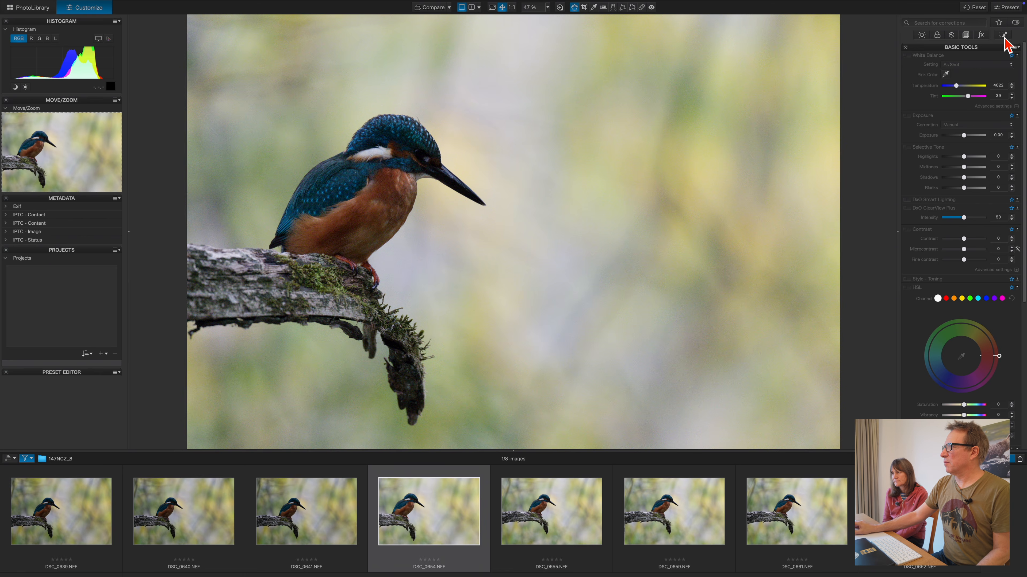
# Create an AI Animals mask of the kingfisher as a local adjustment.
pyautogui.click(1003, 36)
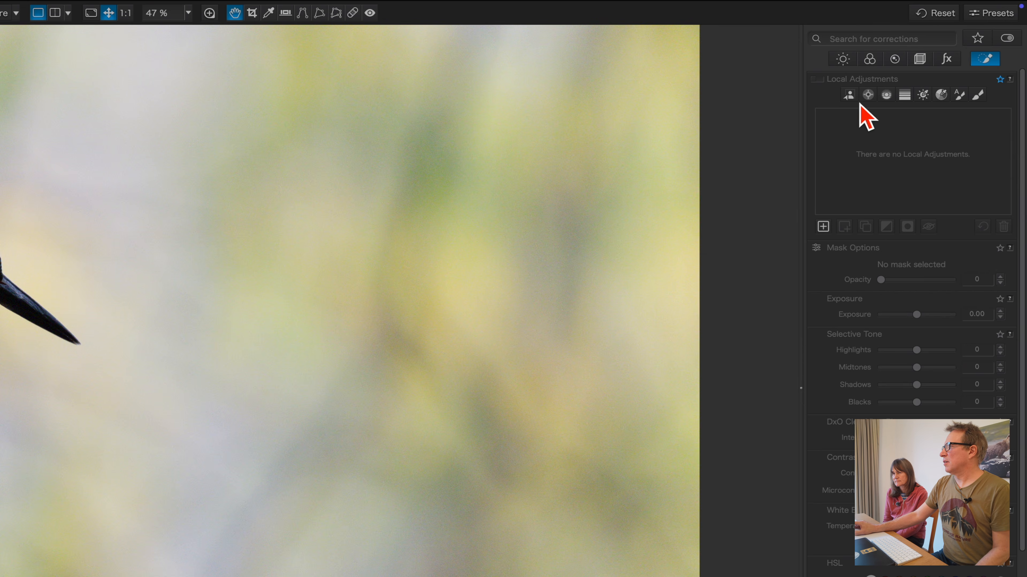
pyautogui.click(925, 56)
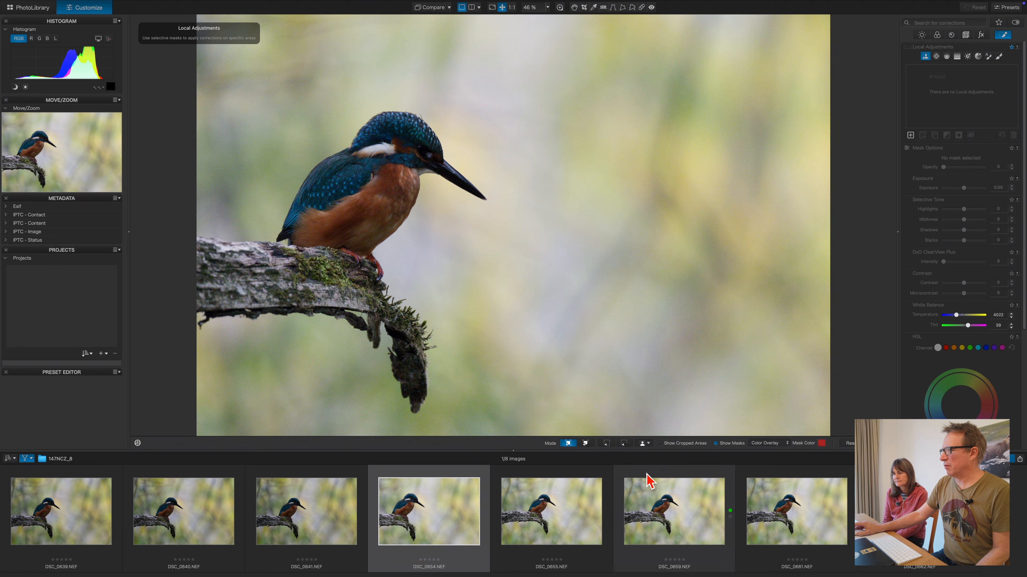
pyautogui.click(650, 443)
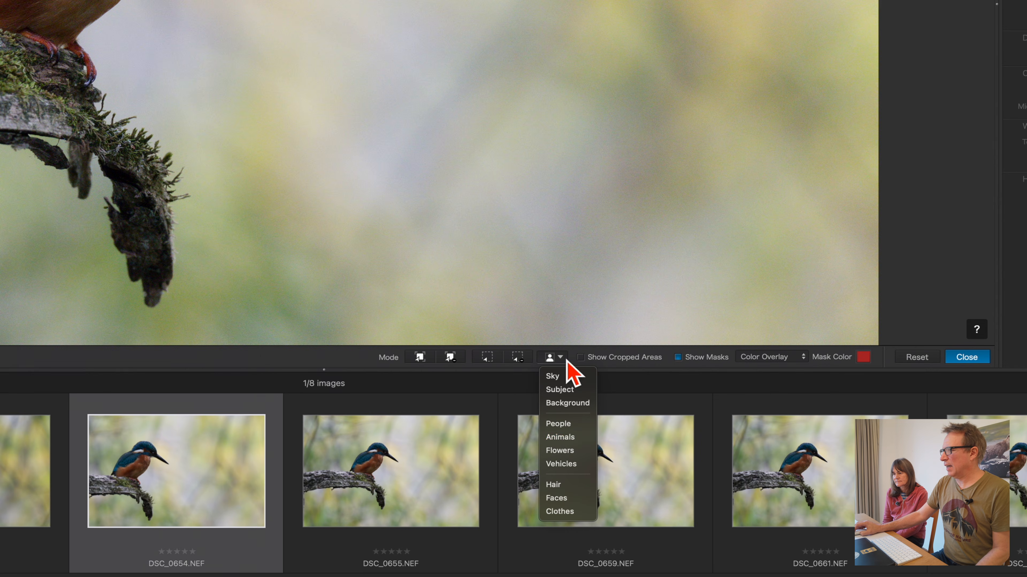
pyautogui.click(567, 439)
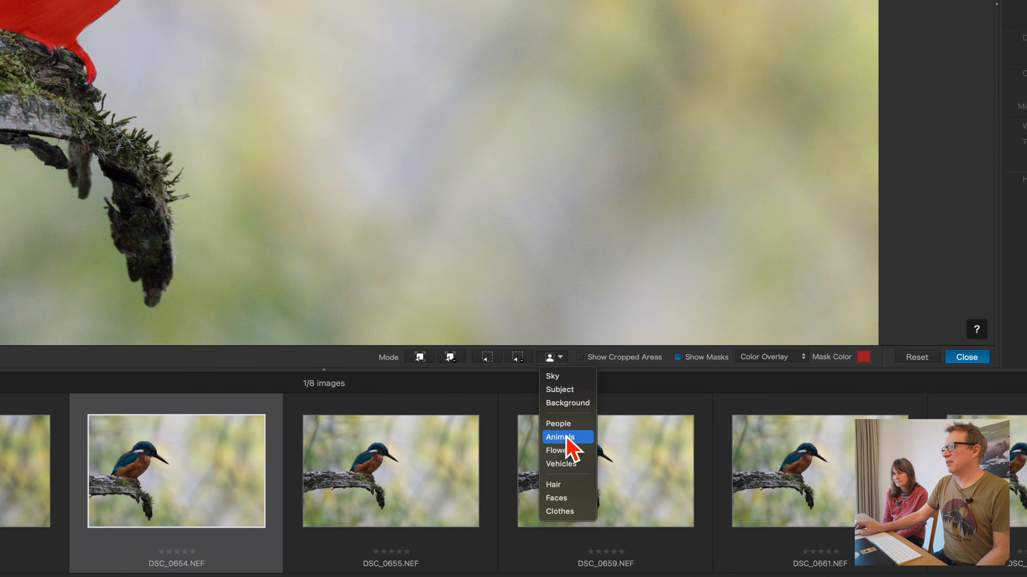
pyautogui.click(567, 437)
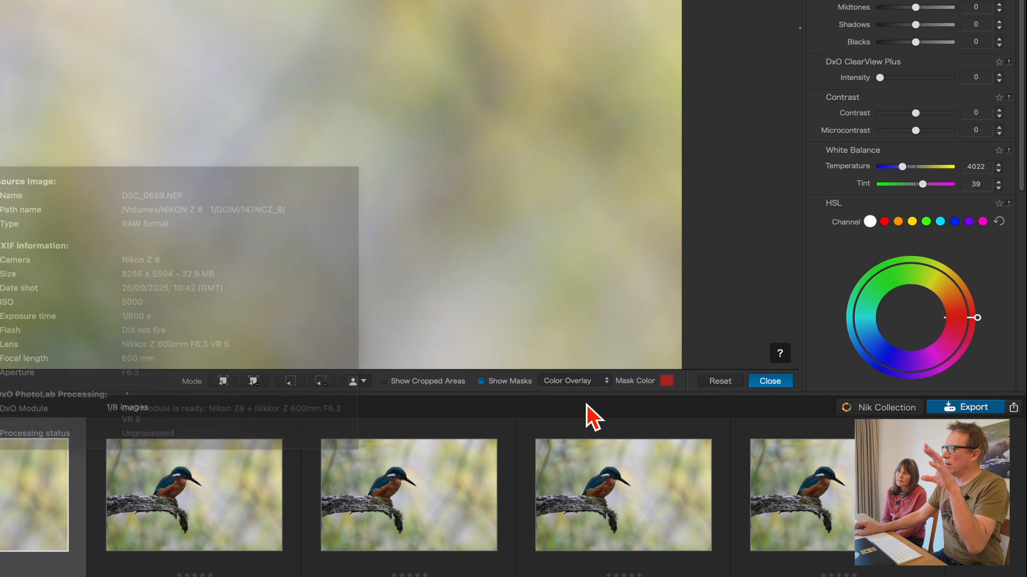
pyautogui.click(770, 381)
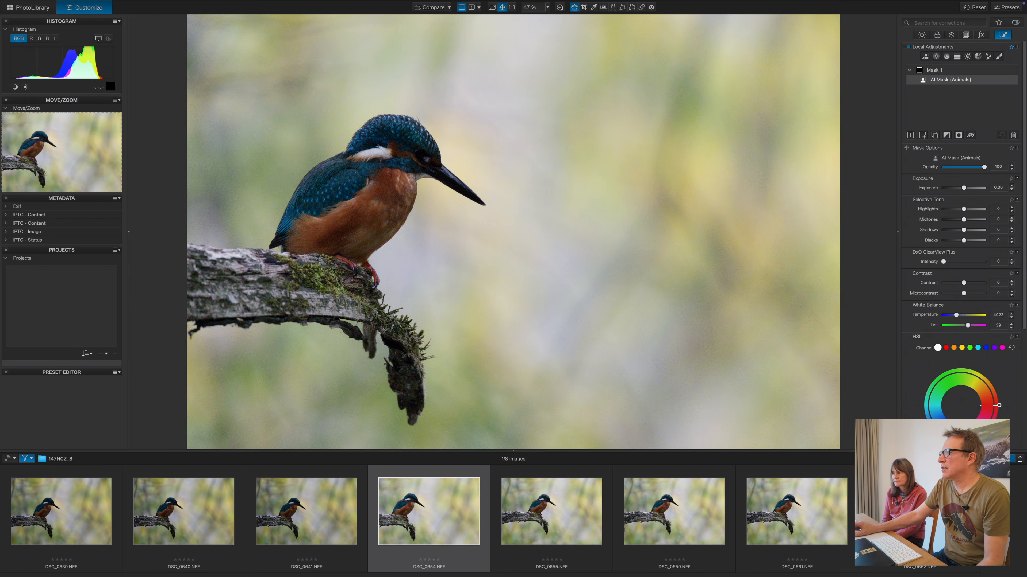
# Set the kingfisher mask's exposure to 0.20, its shadows to 41 and its ClearView Plus intensity to 72.
pyautogui.moveTo(967, 189); pyautogui.dragTo(967, 189)
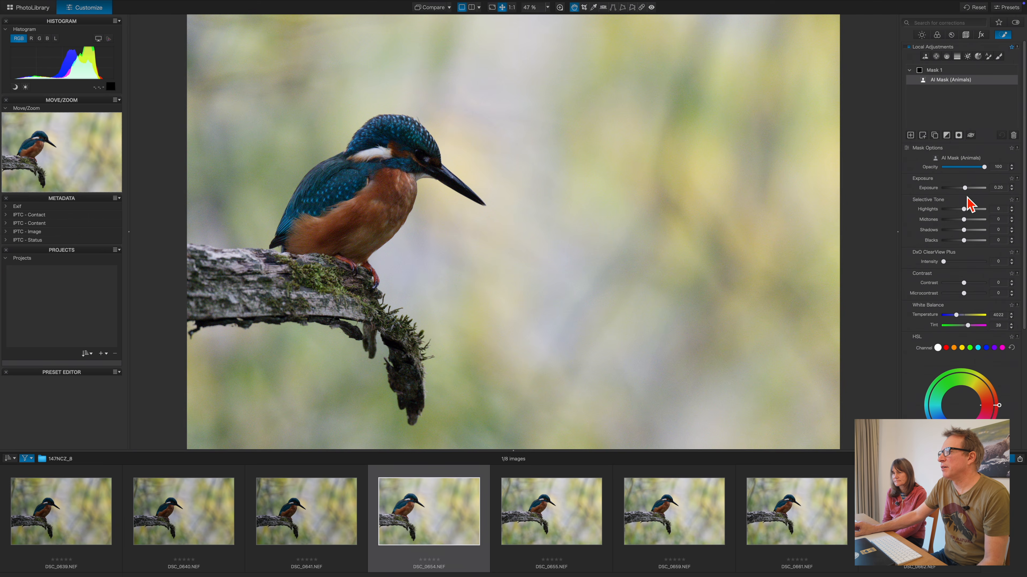
pyautogui.moveTo(967, 232); pyautogui.dragTo(975, 232)
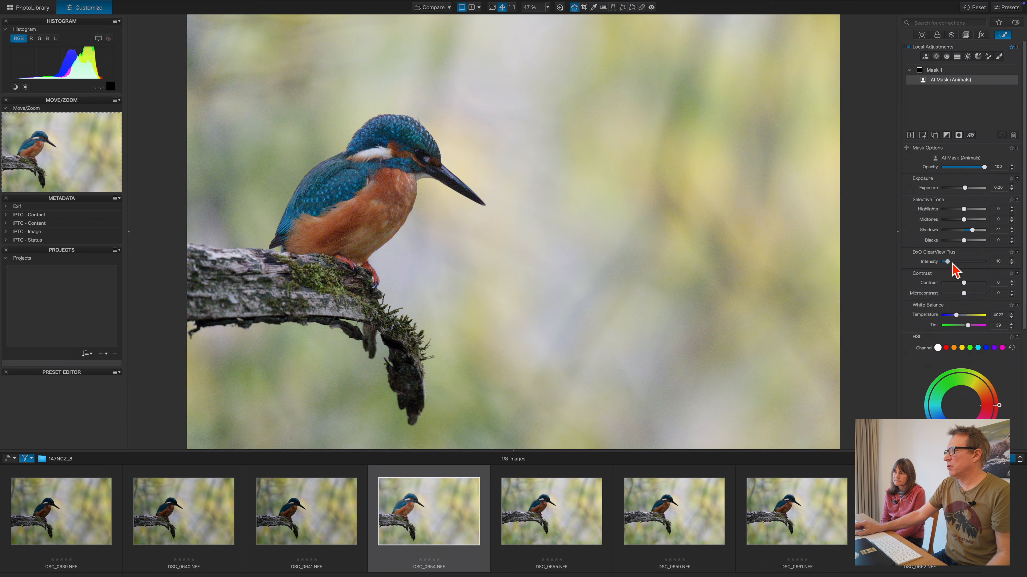
pyautogui.moveTo(888, 303); pyautogui.dragTo(913, 304)
pyautogui.moveTo(959, 265); pyautogui.dragTo(977, 264)
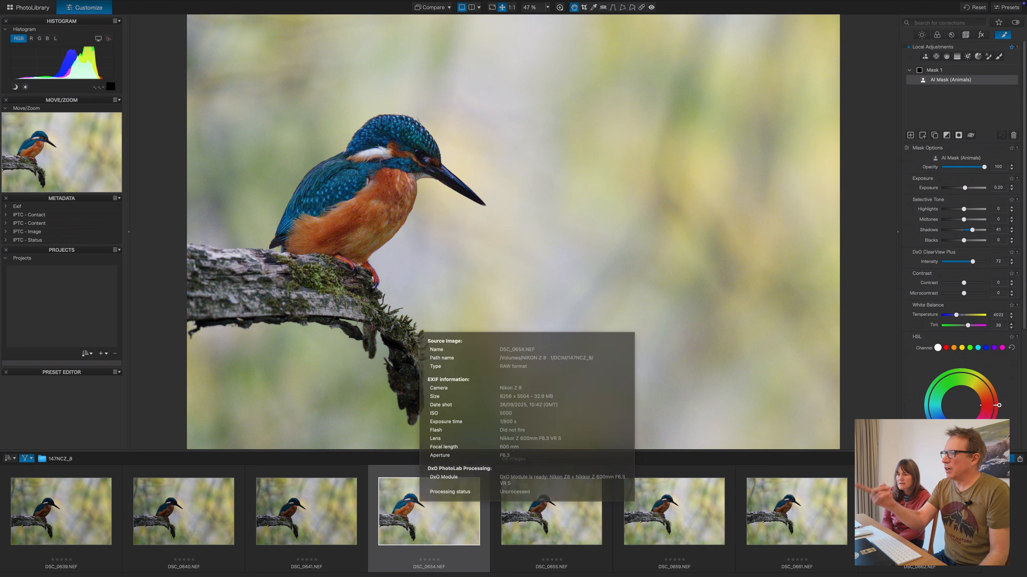
# Apply DeepPRIME XD/XD2s denoising to the photo and inspect the kingfisher's head with the loupe at 100%.
pyautogui.click(1004, 35)
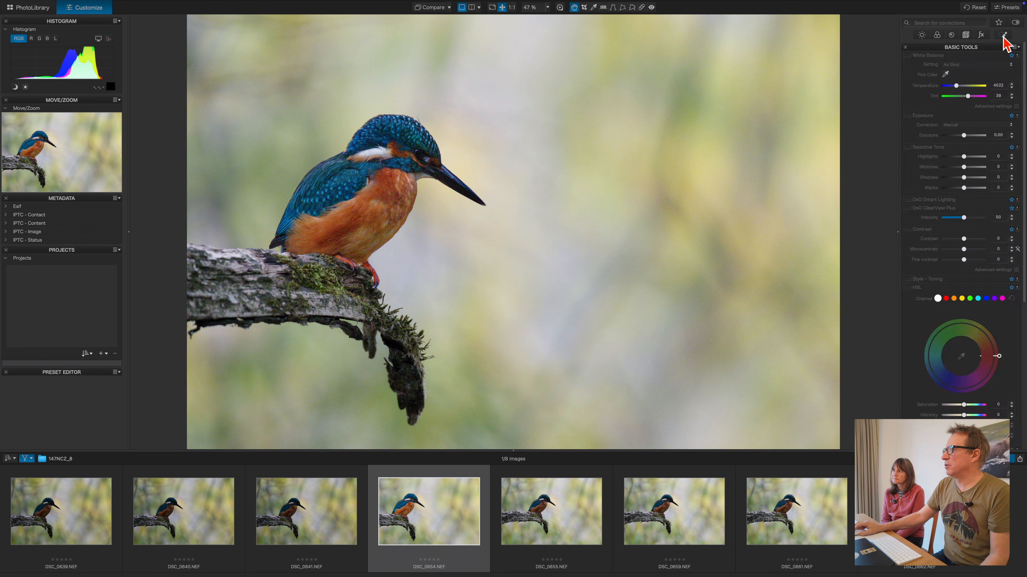
pyautogui.scroll(-8, 969, 161)
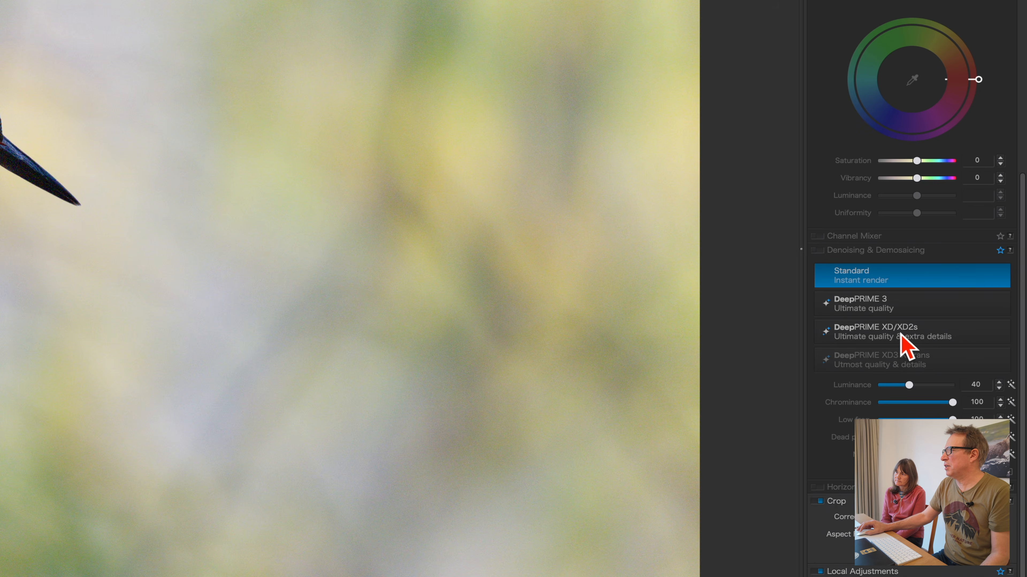
pyautogui.click(897, 339)
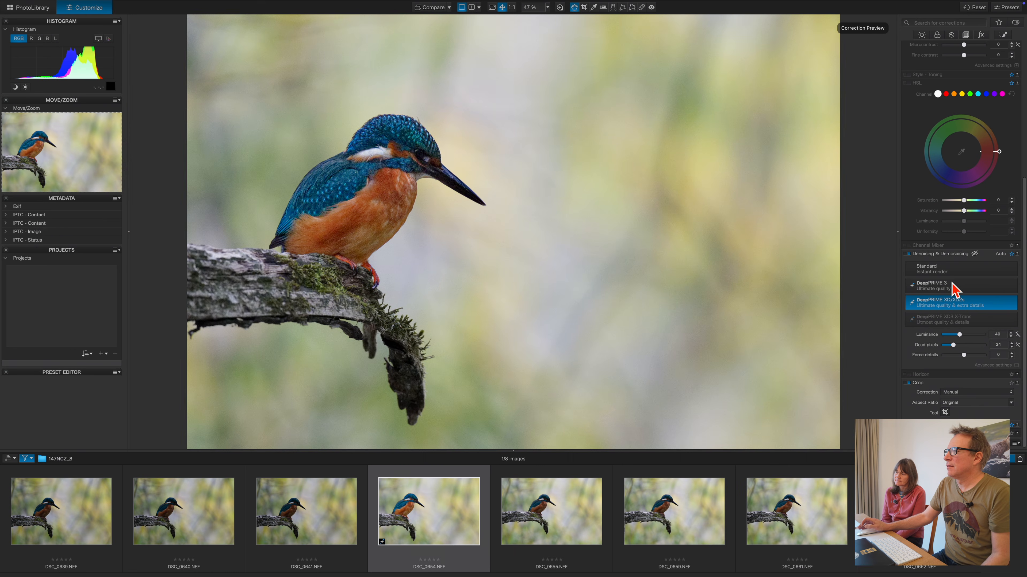
pyautogui.click(560, 8)
pyautogui.moveTo(471, 221); pyautogui.dragTo(412, 205)
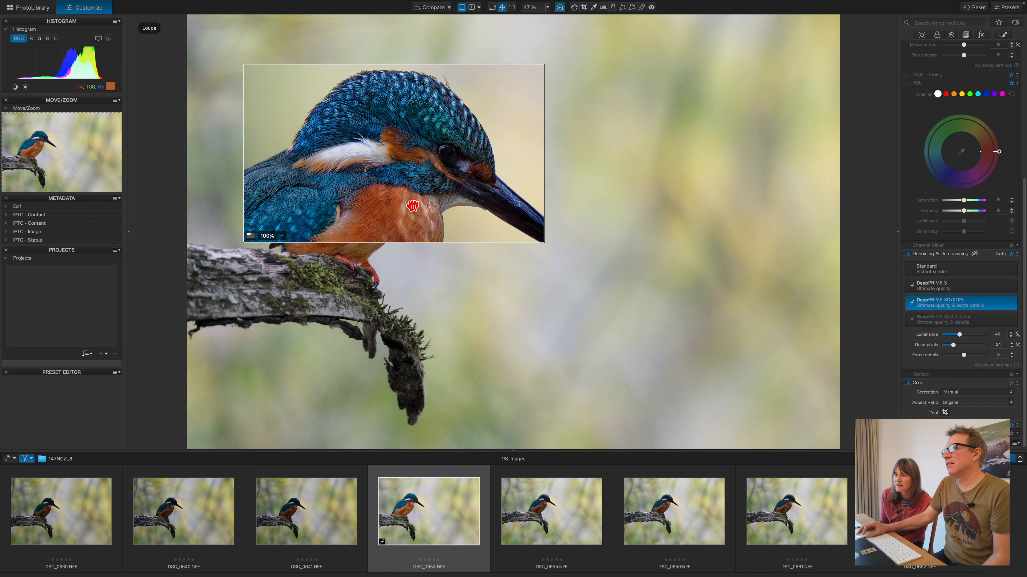
pyautogui.click(560, 8)
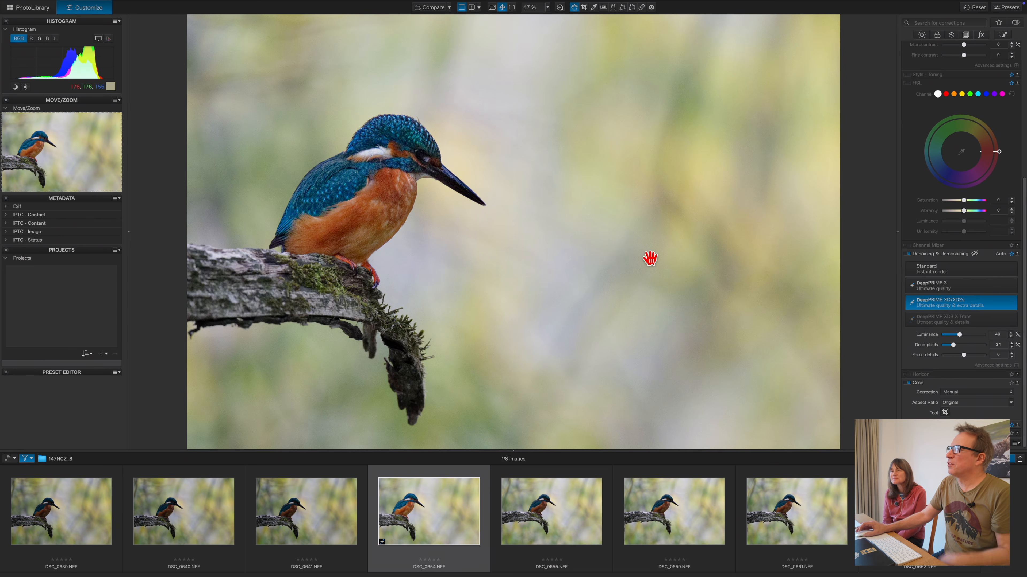
# Set the kingfisher mask's highlights to -28, ClearView Plus intensity to 54, white balance temperature to 4322 and saturation to 6.
pyautogui.click(1004, 35)
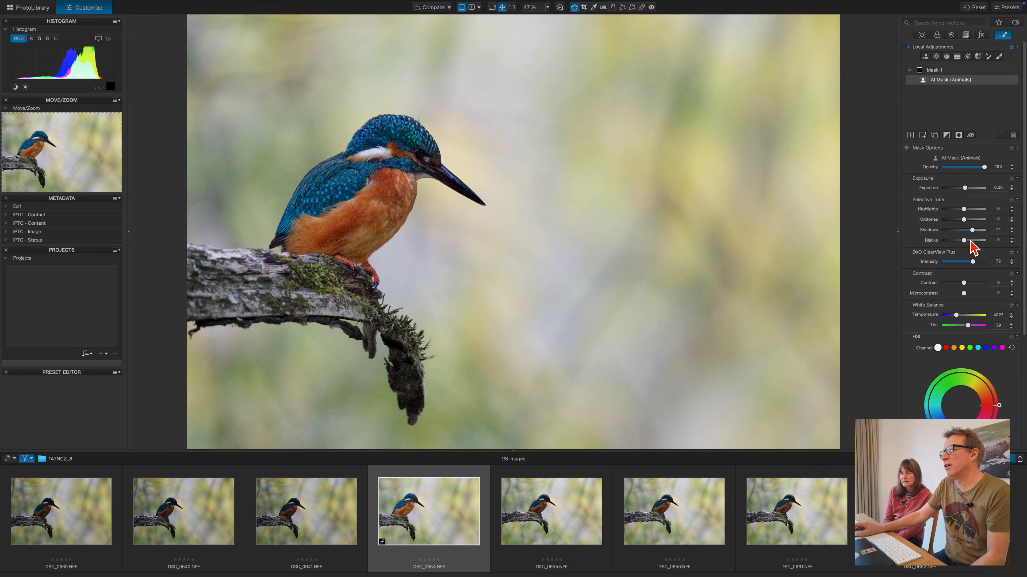
pyautogui.moveTo(967, 211); pyautogui.dragTo(962, 211)
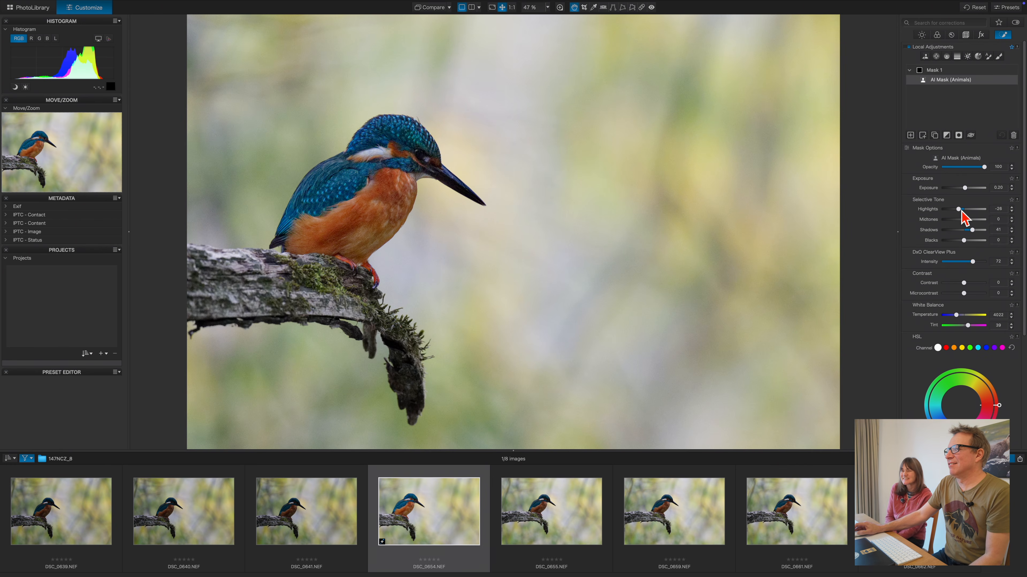
pyautogui.moveTo(973, 262); pyautogui.dragTo(966, 262)
pyautogui.scroll(-5, 969, 276)
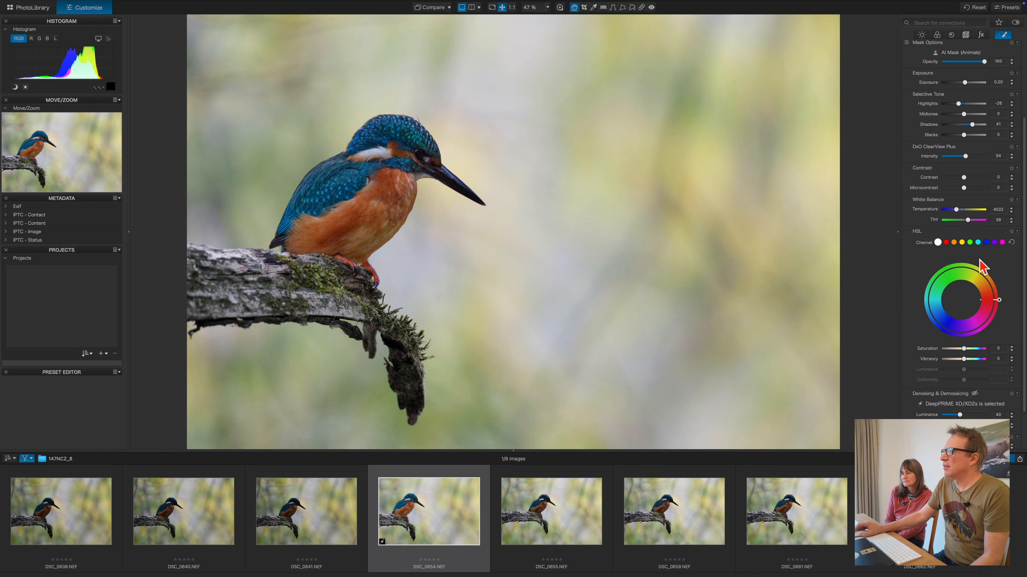
pyautogui.click(1012, 208)
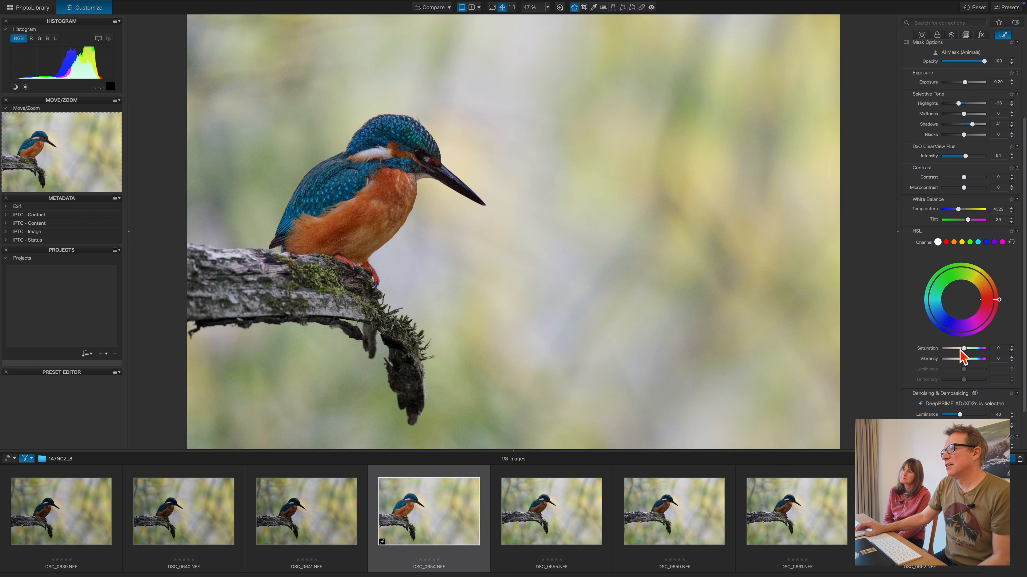
pyautogui.moveTo(964, 348); pyautogui.dragTo(965, 349)
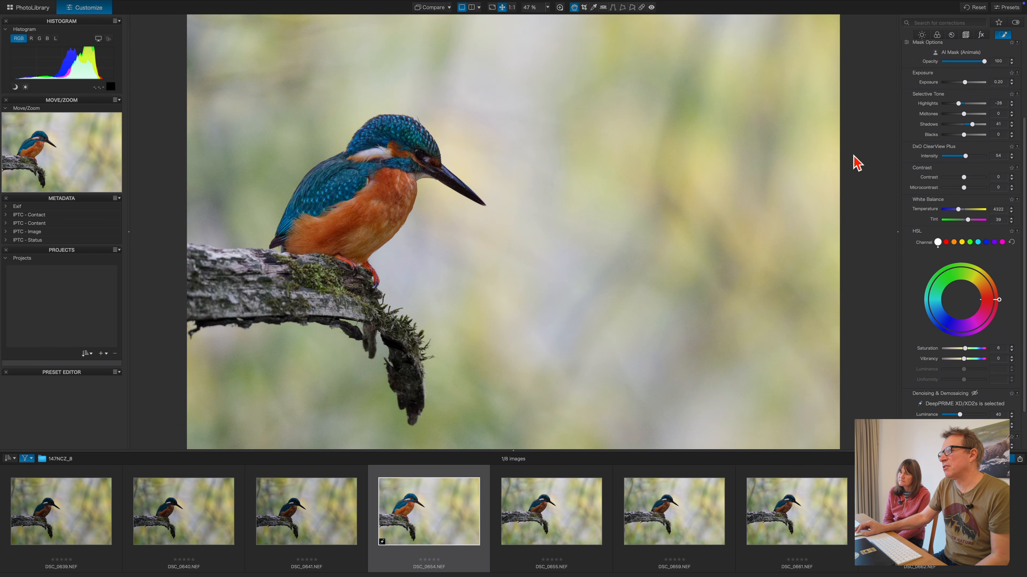
# Set the kingfisher mask's shadows to 49 and contrast to 18, and return to the photo's global corrections.
pyautogui.scroll(3, 929, 184)
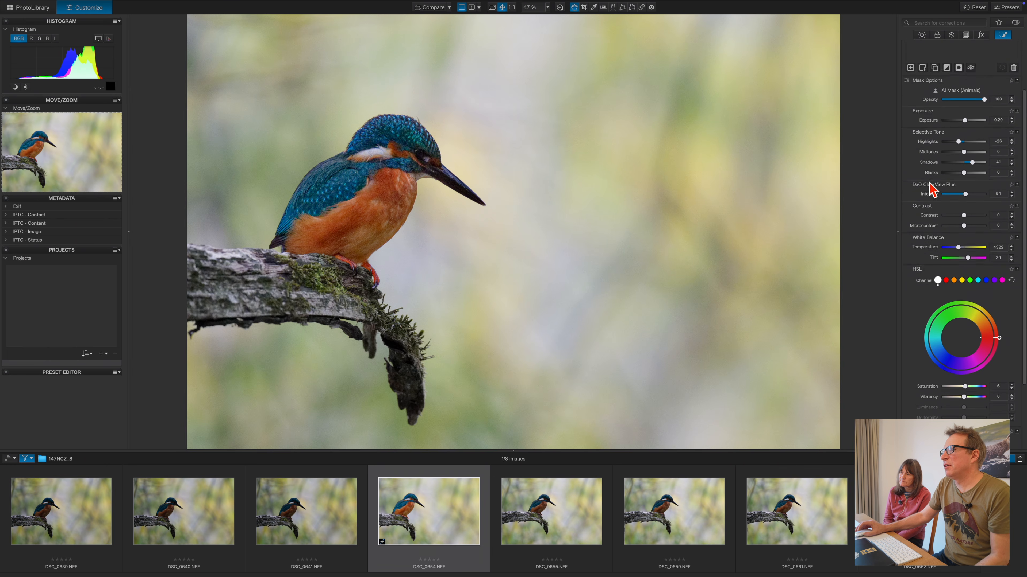
pyautogui.moveTo(972, 164); pyautogui.dragTo(976, 165)
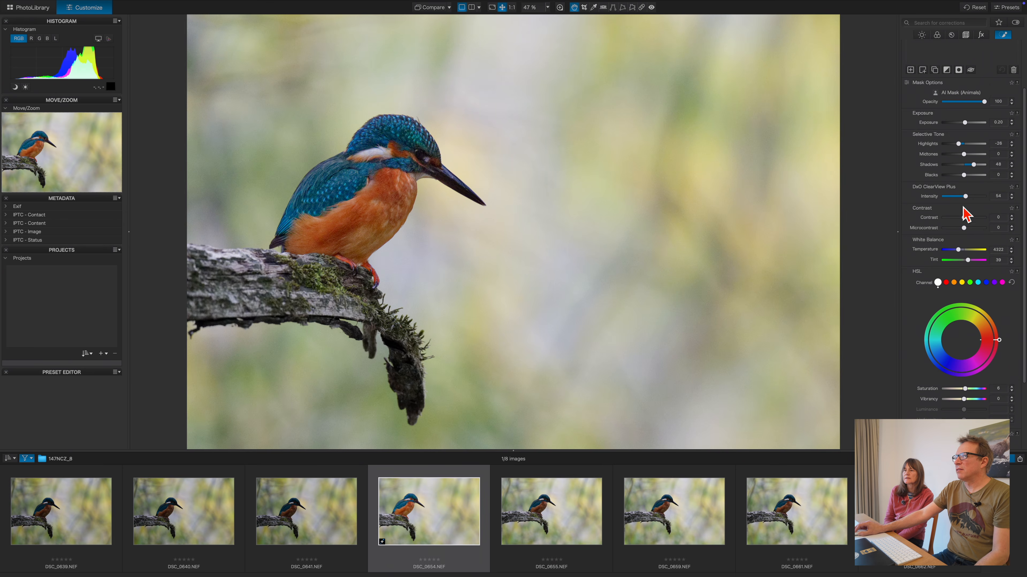
pyautogui.moveTo(964, 218); pyautogui.dragTo(969, 219)
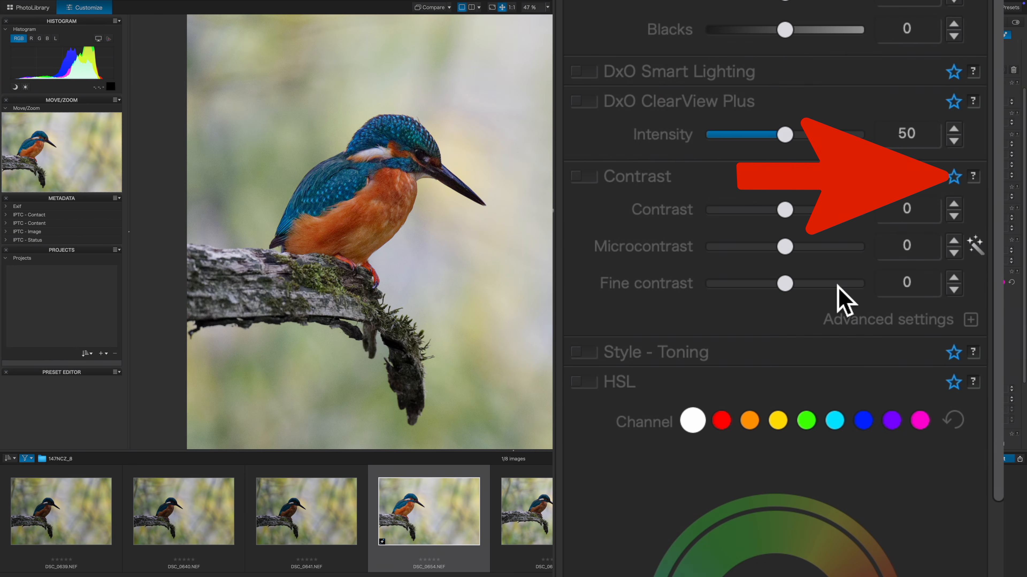
pyautogui.click(1005, 129)
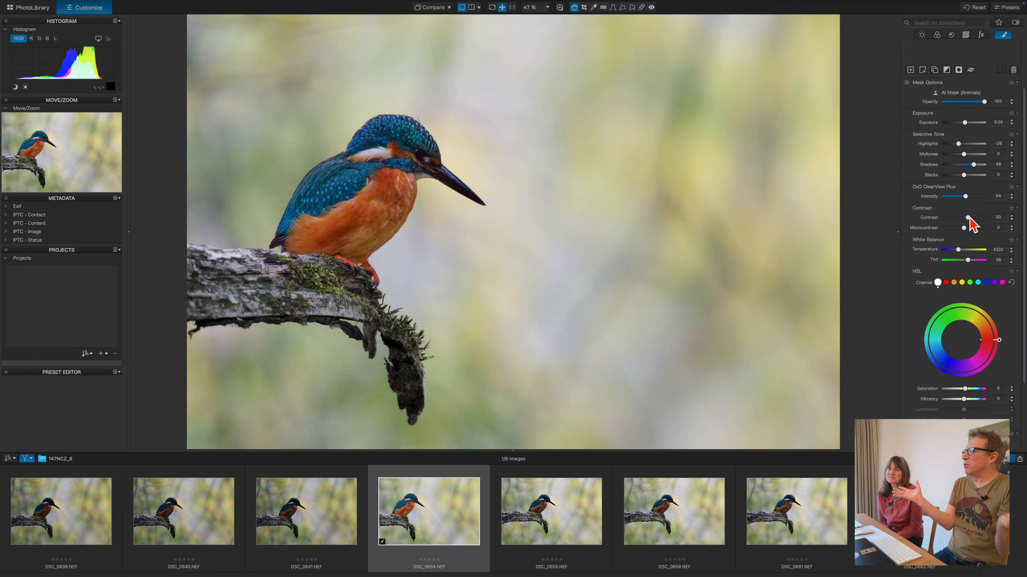
pyautogui.moveTo(968, 218); pyautogui.dragTo(965, 218)
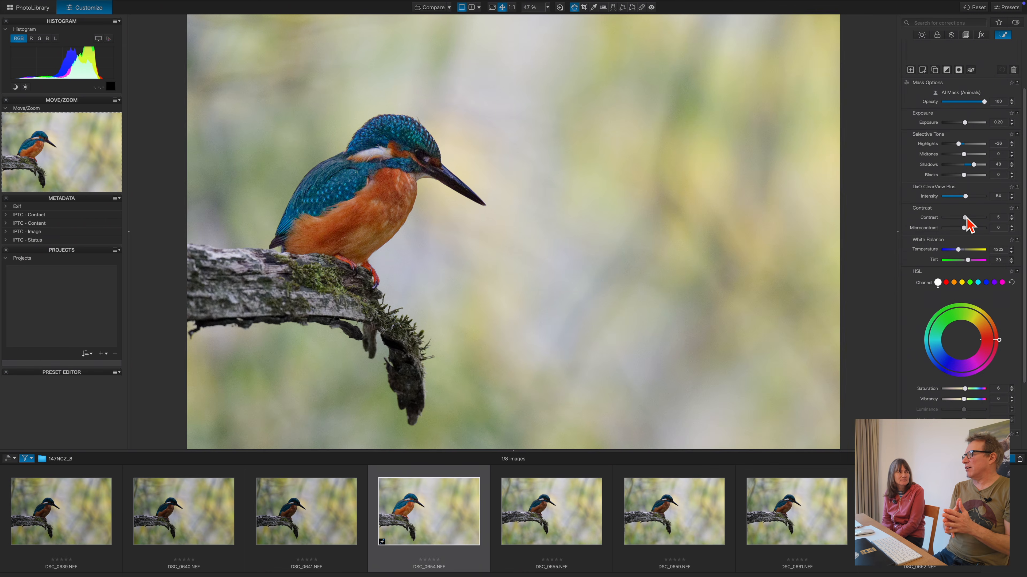
pyautogui.moveTo(966, 219); pyautogui.dragTo(965, 218)
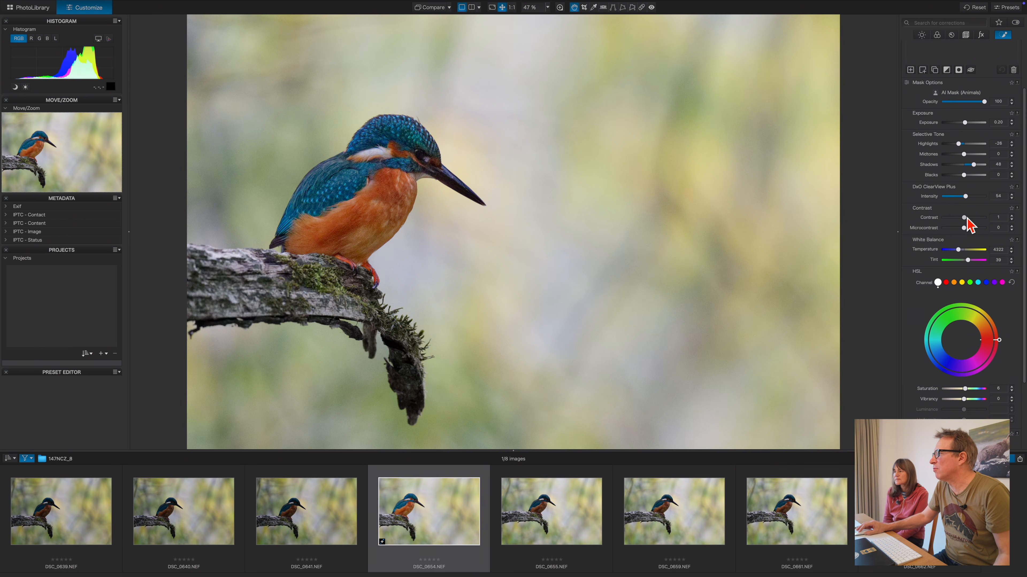
pyautogui.moveTo(967, 219)
pyautogui.mouseDown()
pyautogui.moveTo(984, 218)
pyautogui.moveTo(971, 218)
pyautogui.mouseUp()
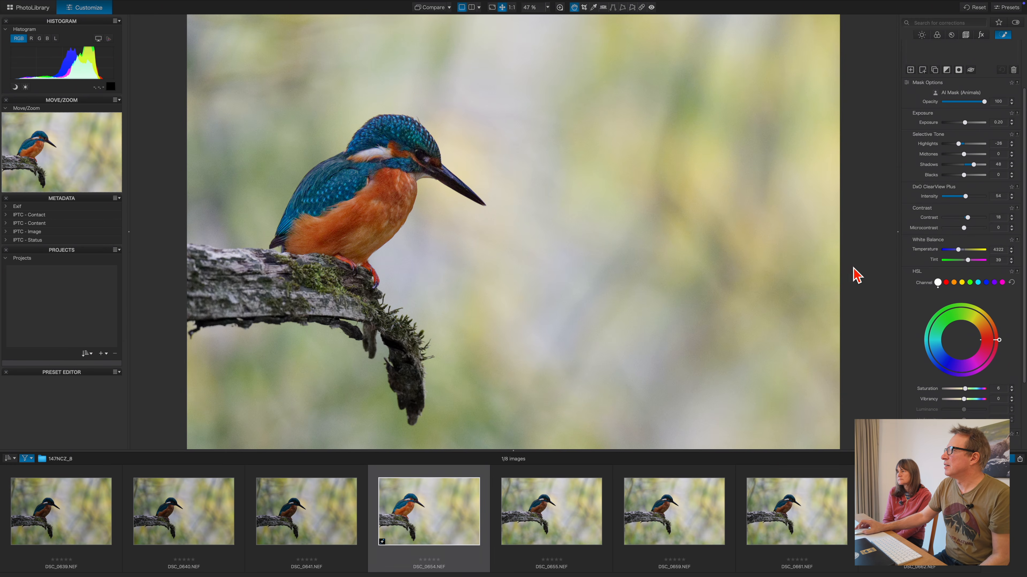
pyautogui.scroll(4, 980, 99)
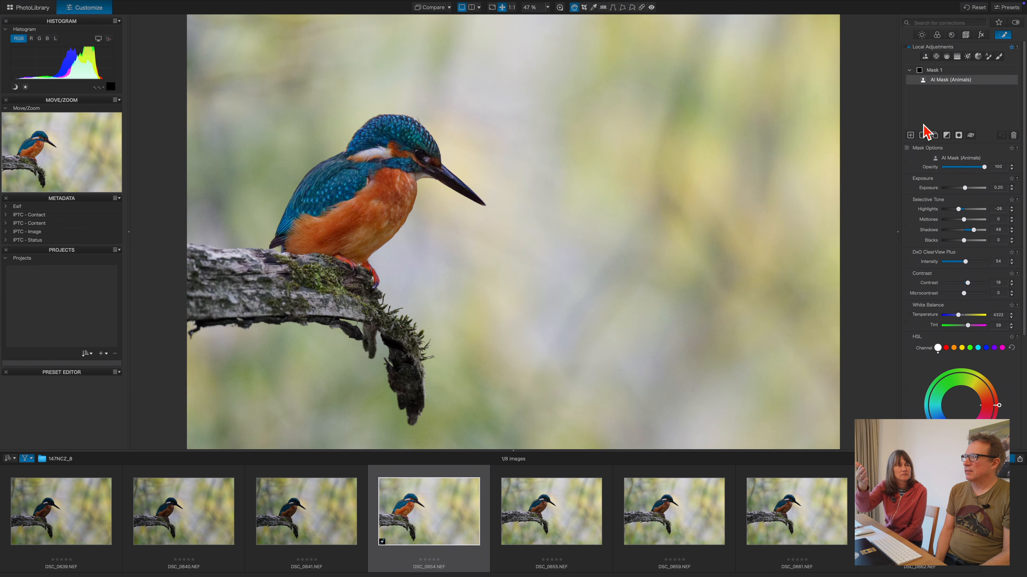
pyautogui.click(1006, 36)
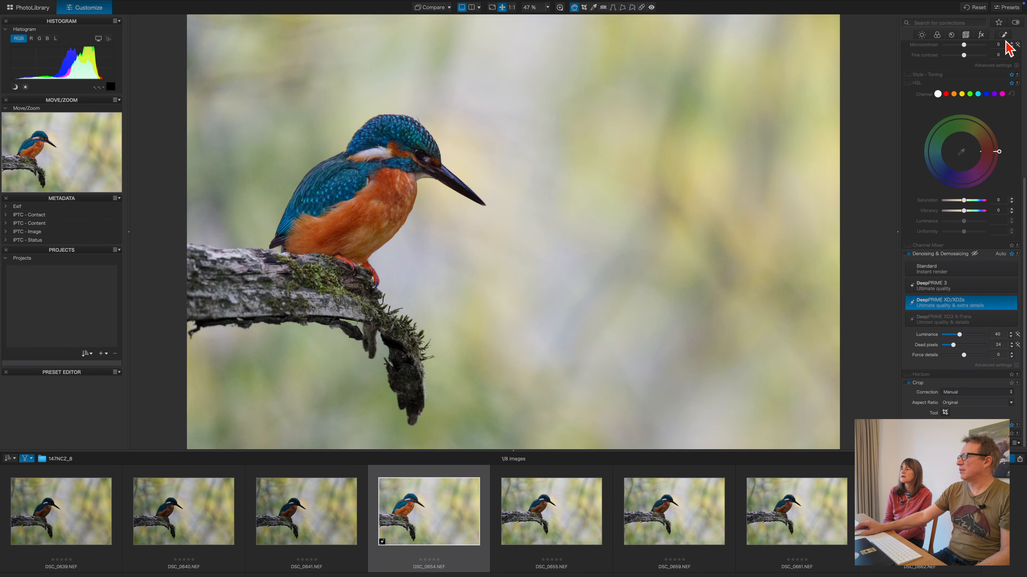
# Add a second local adjustment with an AI Background mask and subtract the branch from it.
pyautogui.click(1003, 37)
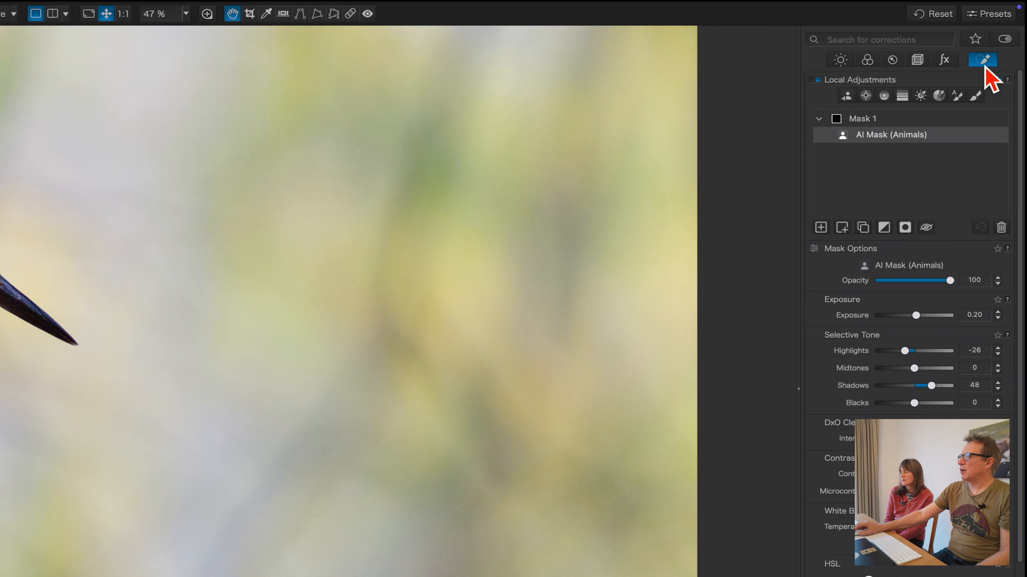
pyautogui.click(848, 100)
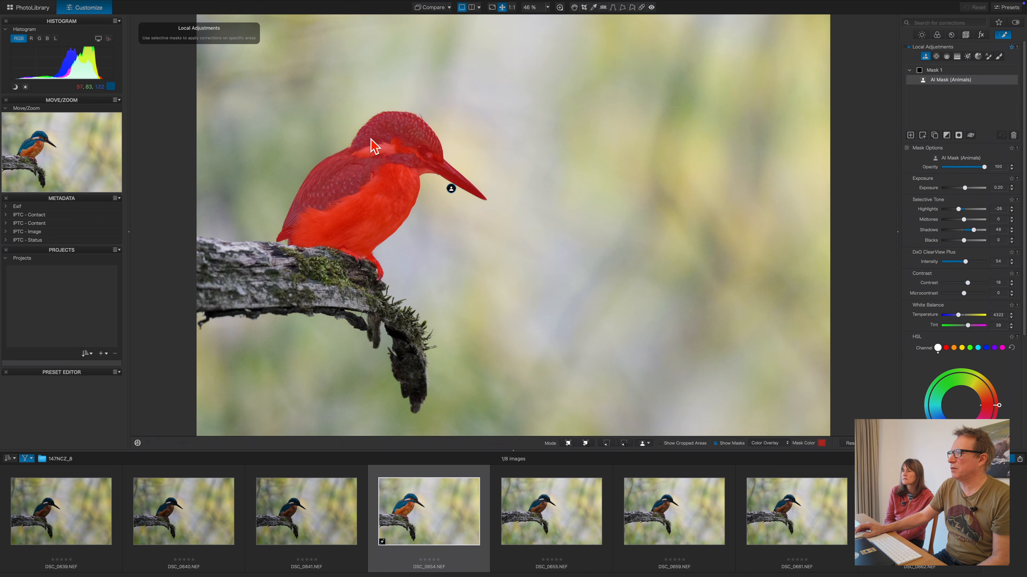
pyautogui.click(648, 444)
pyautogui.click(652, 471)
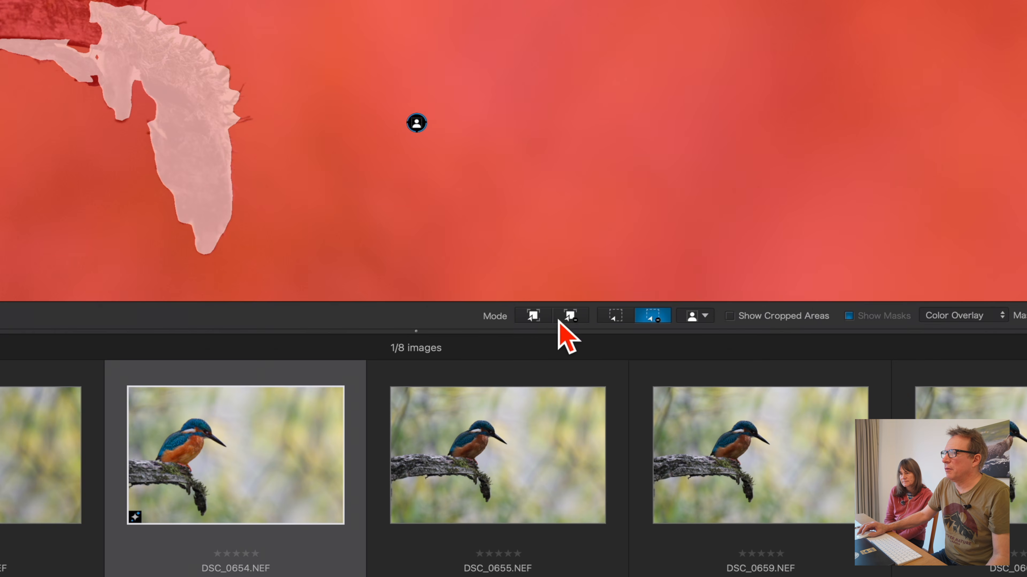
pyautogui.click(585, 444)
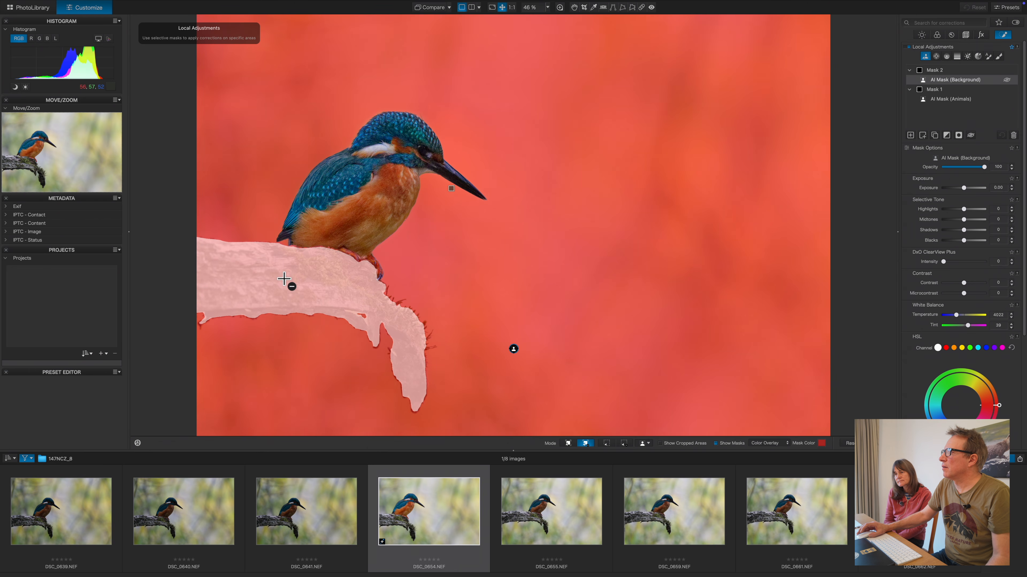
pyautogui.click(288, 279)
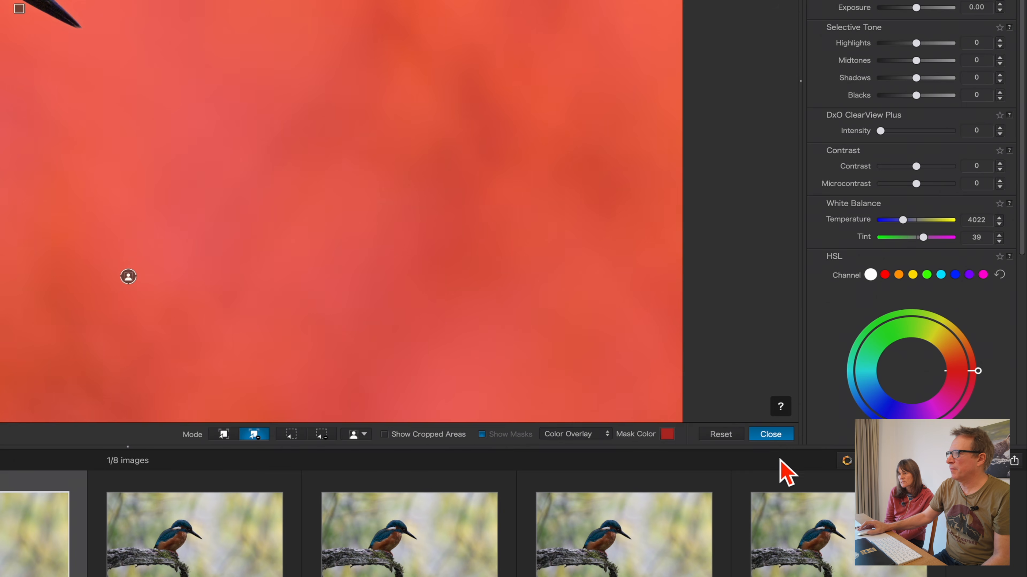
pyautogui.click(877, 444)
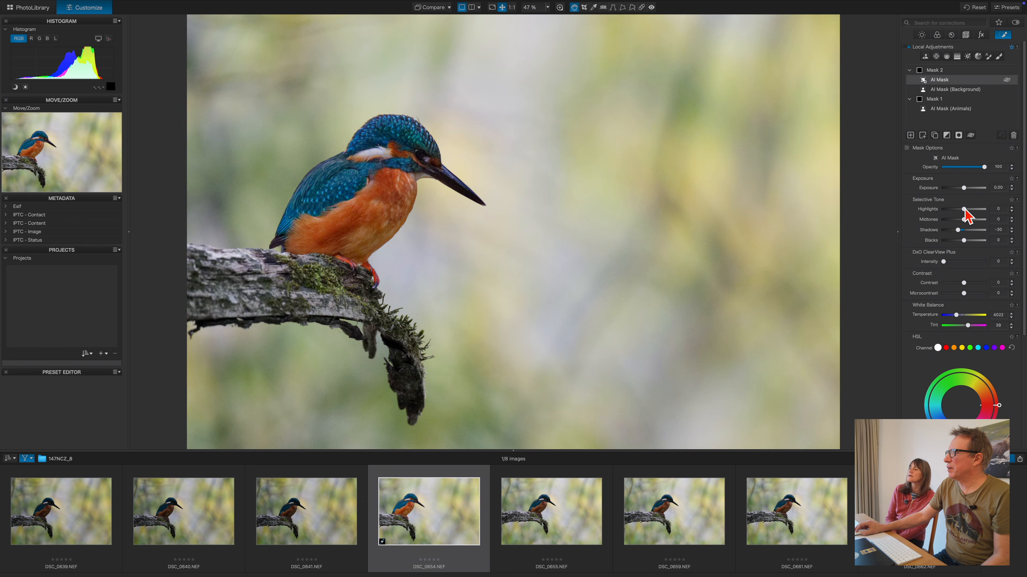
# Set the background mask's exposure to -0.06, highlights to -60, shadows to -10, ClearView Plus intensity to 28 and contrast to -50.
pyautogui.moveTo(965, 210); pyautogui.dragTo(953, 212)
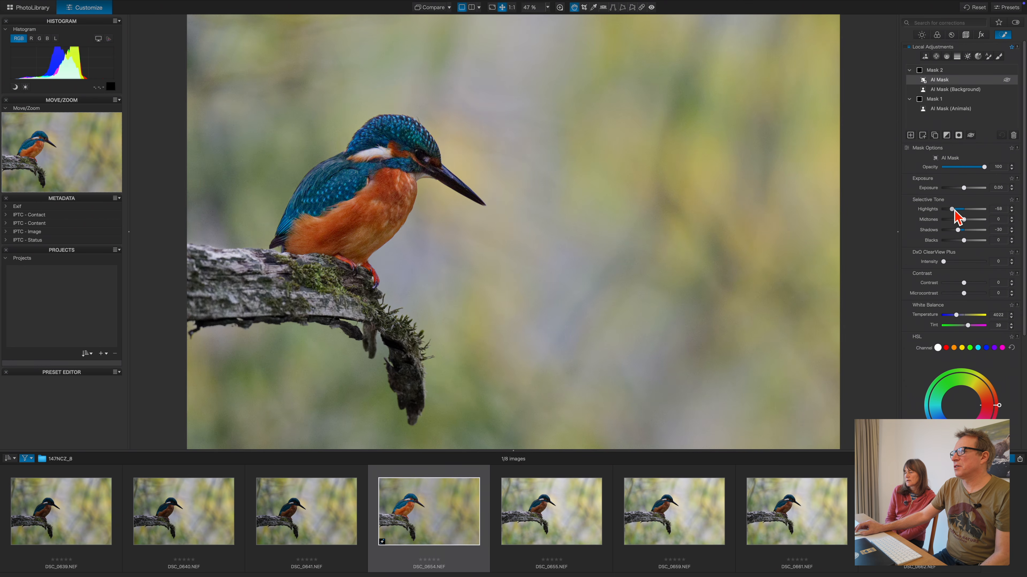
pyautogui.moveTo(953, 211); pyautogui.dragTo(953, 212)
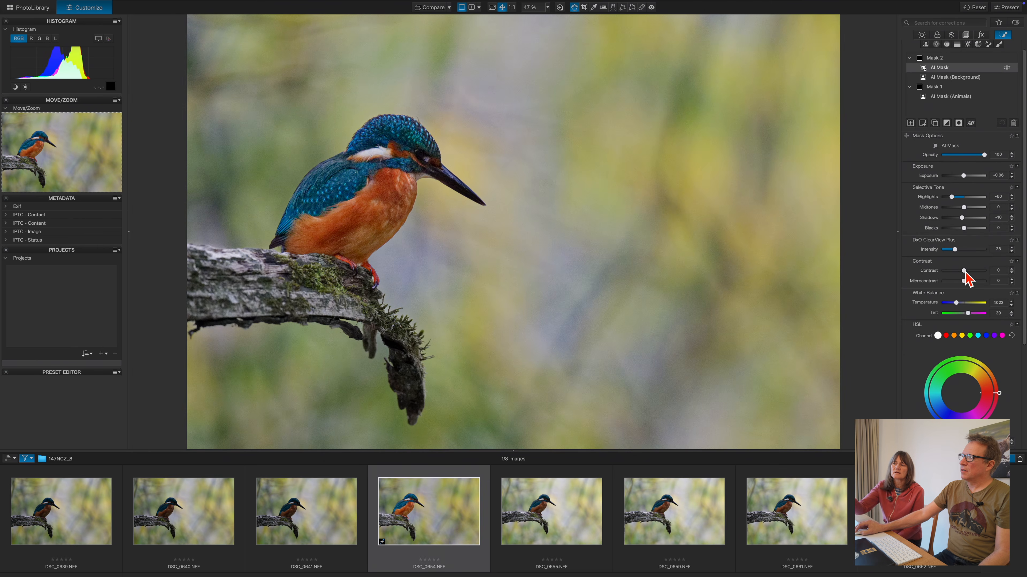
pyautogui.moveTo(965, 273); pyautogui.dragTo(954, 274)
# Set the background mask's saturation to 15 and its white balance temperature to 4422.
pyautogui.scroll(-5, 960, 276)
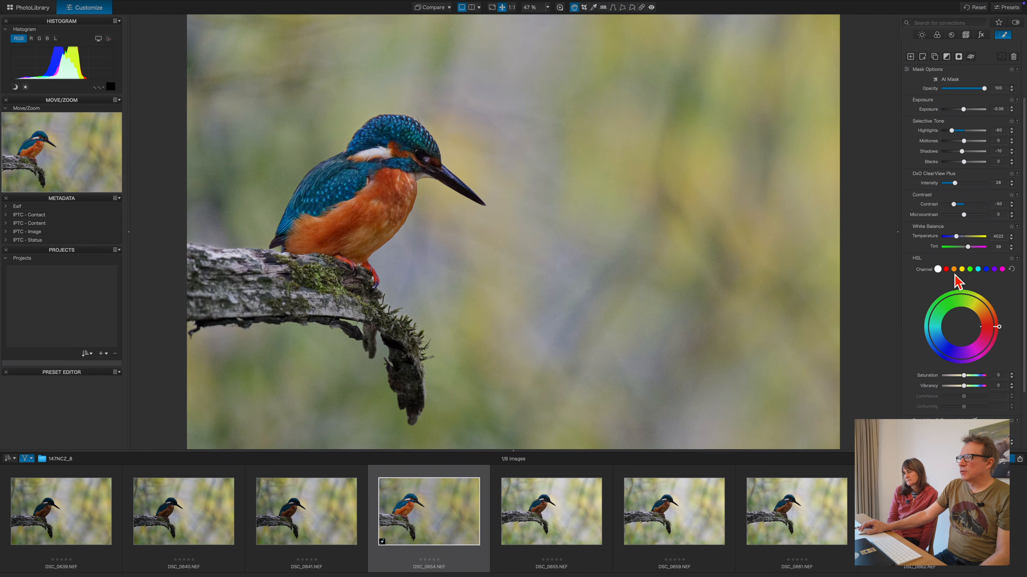
pyautogui.moveTo(965, 353); pyautogui.dragTo(969, 355)
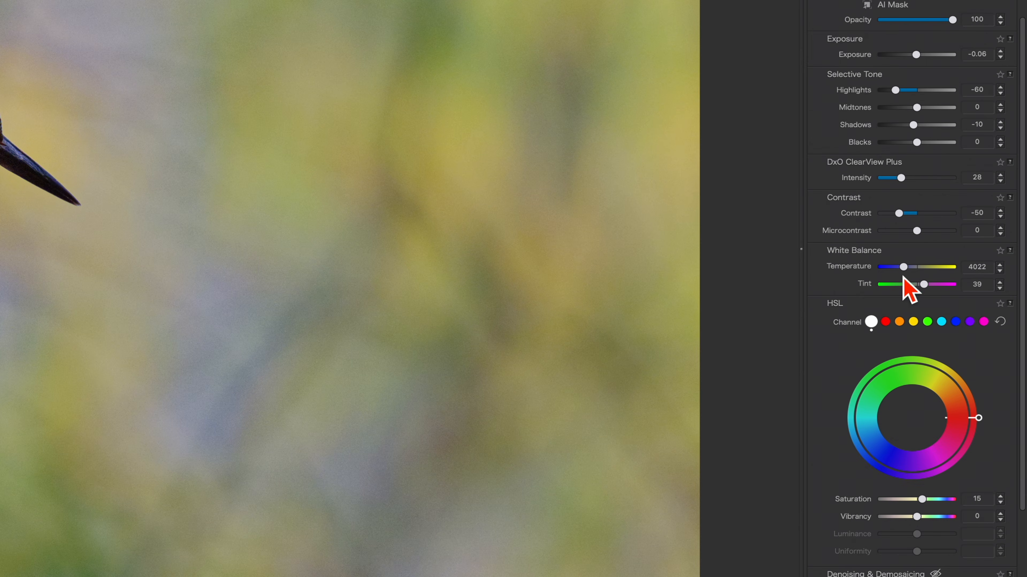
pyautogui.click(1001, 264)
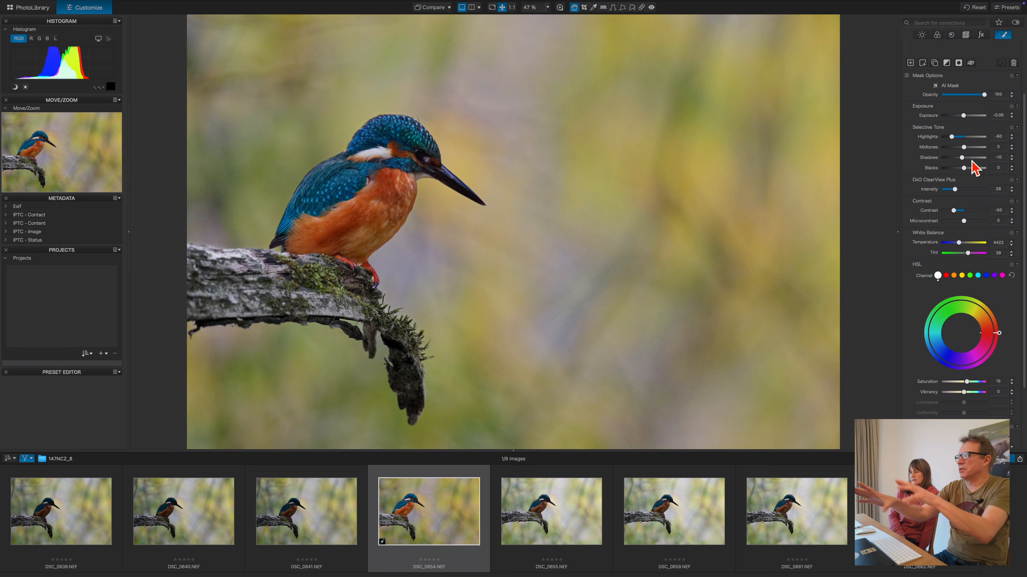
# Set the background mask's highlights to -71, blacks to 54 and microcontrast to -77.
pyautogui.moveTo(895, 89); pyautogui.dragTo(891, 90)
pyautogui.moveTo(950, 137); pyautogui.dragTo(949, 137)
pyautogui.moveTo(963, 168); pyautogui.dragTo(975, 169)
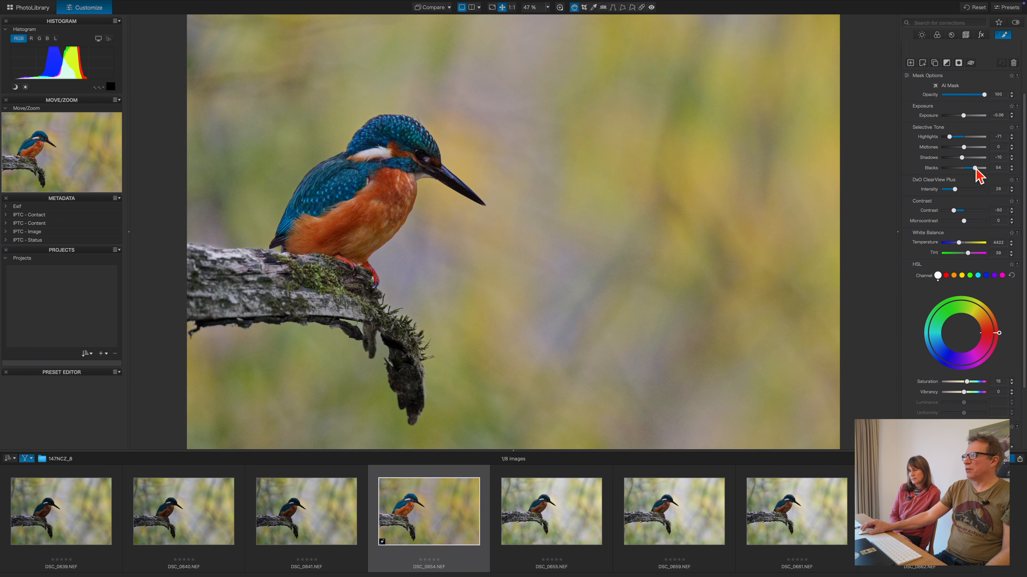
pyautogui.moveTo(966, 222); pyautogui.dragTo(982, 223)
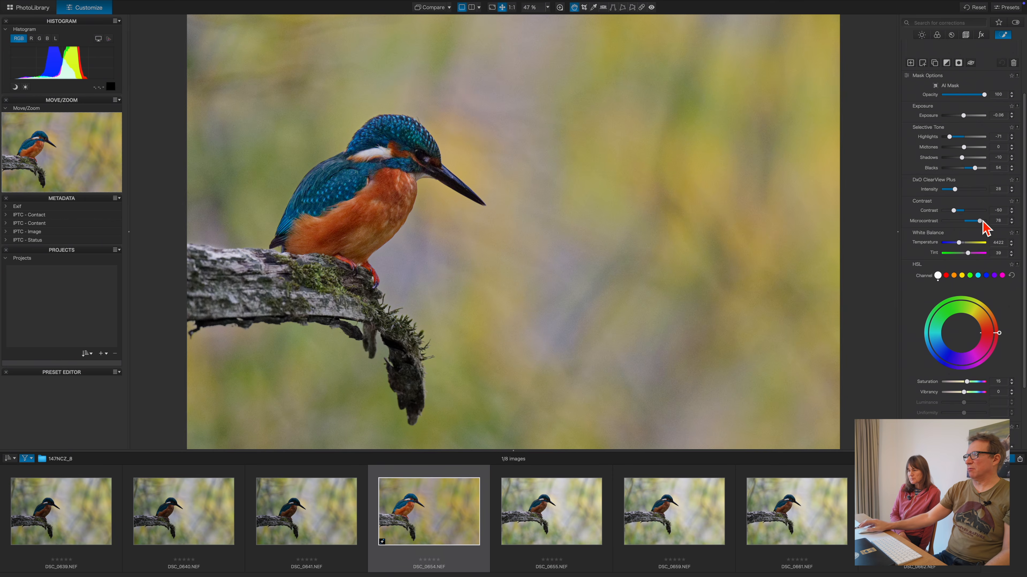
pyautogui.moveTo(983, 221); pyautogui.dragTo(949, 223)
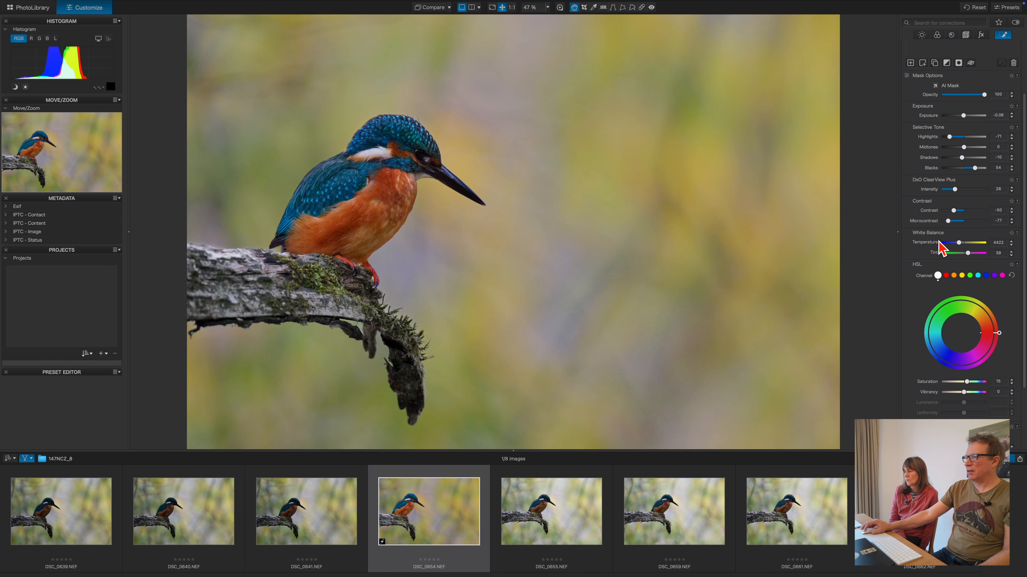
# Export the kingfisher photo to disk with the Standard output JPEG option at quality 100 into the Photolab pictures folder.
pyautogui.scroll(-4, 933, 290)
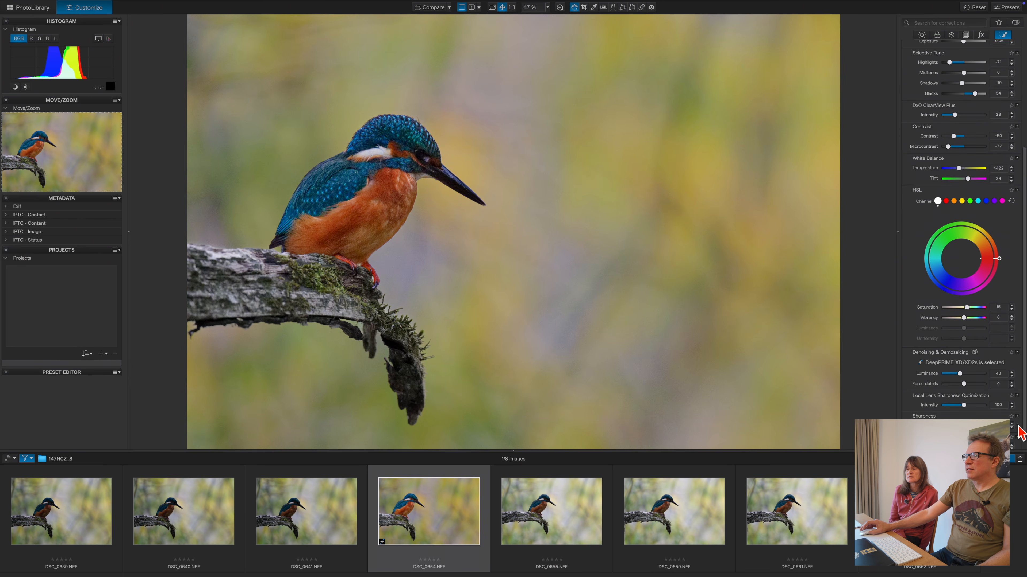
pyautogui.click(991, 459)
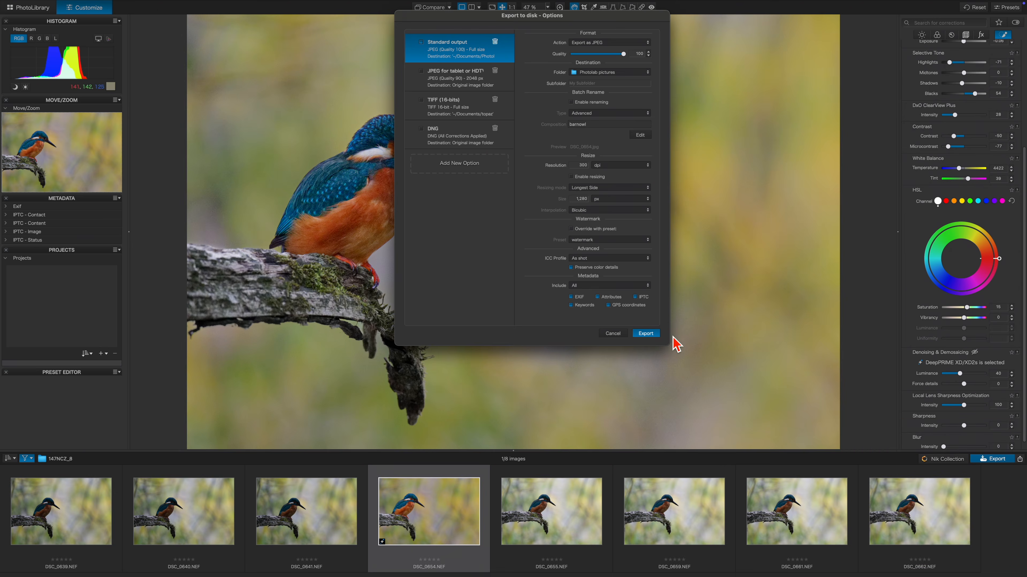
pyautogui.click(647, 334)
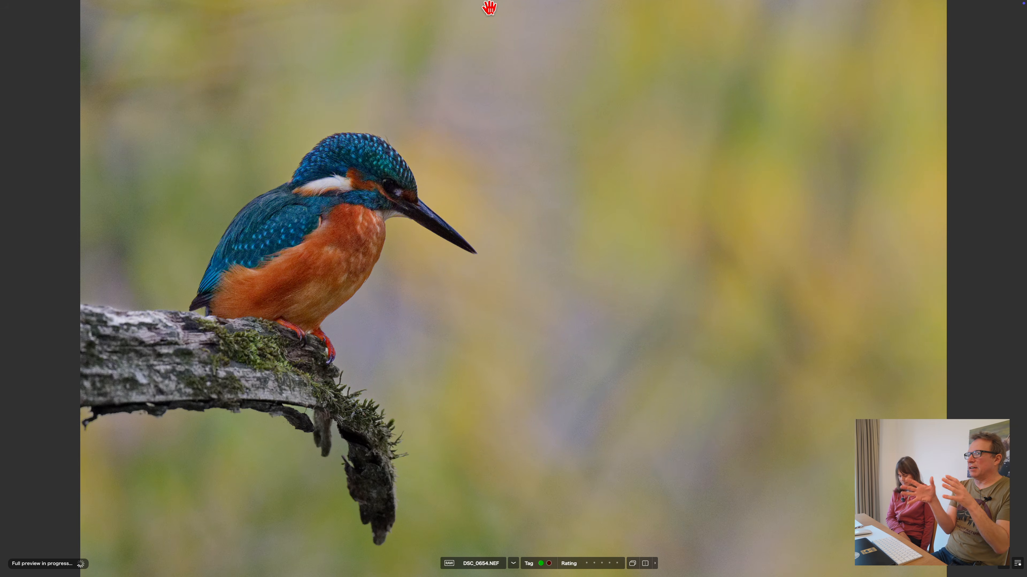
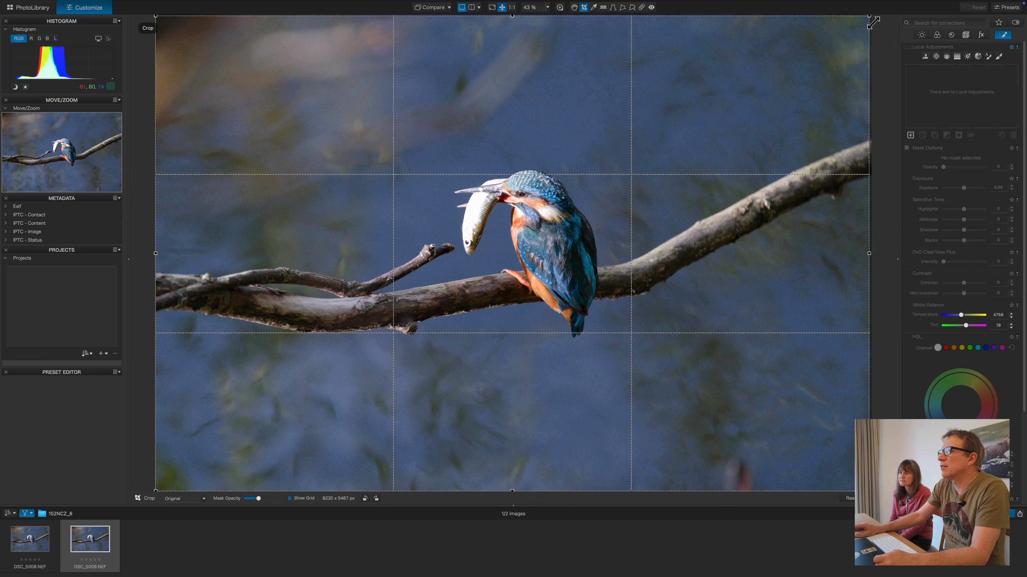
# Crop the photo of the kingfisher with a fish to about 6188 x 4125 px, with the bird near the right-hand third.
pyautogui.moveTo(876, 21); pyautogui.dragTo(712, 71)
pyautogui.moveTo(627, 258); pyautogui.dragTo(628, 205)
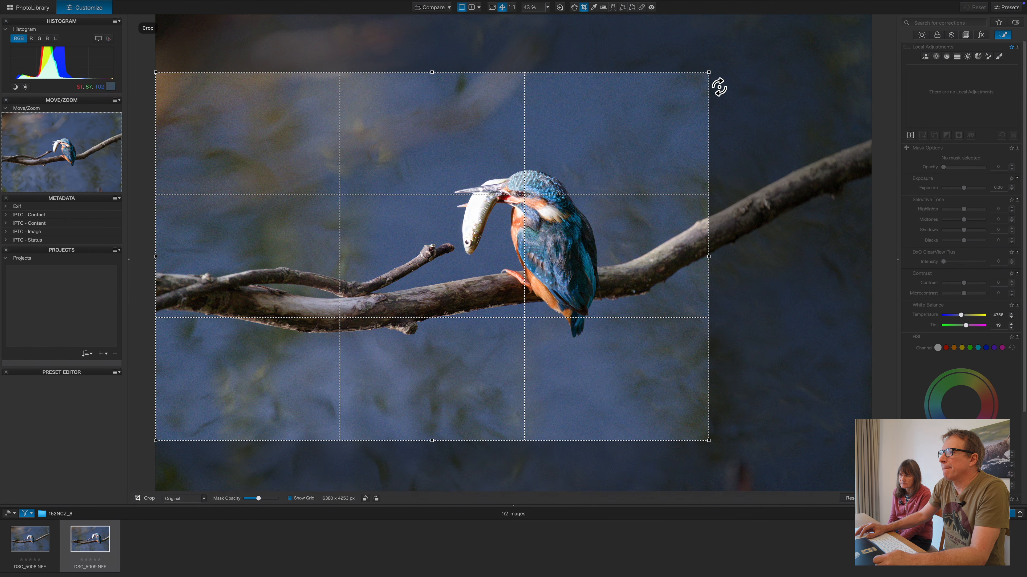
pyautogui.moveTo(710, 85); pyautogui.dragTo(695, 88)
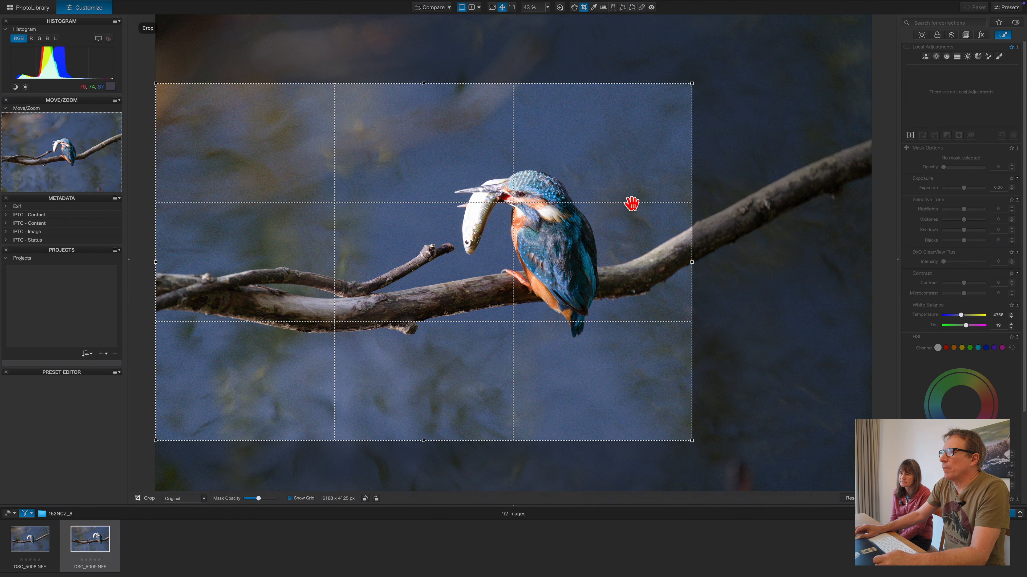
pyautogui.moveTo(633, 202); pyautogui.dragTo(639, 198)
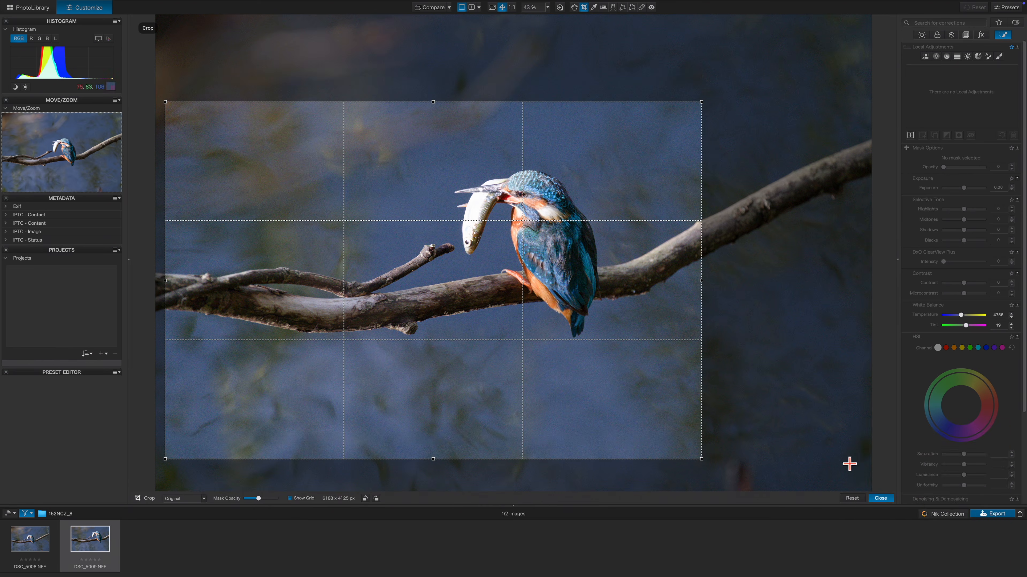
pyautogui.click(884, 501)
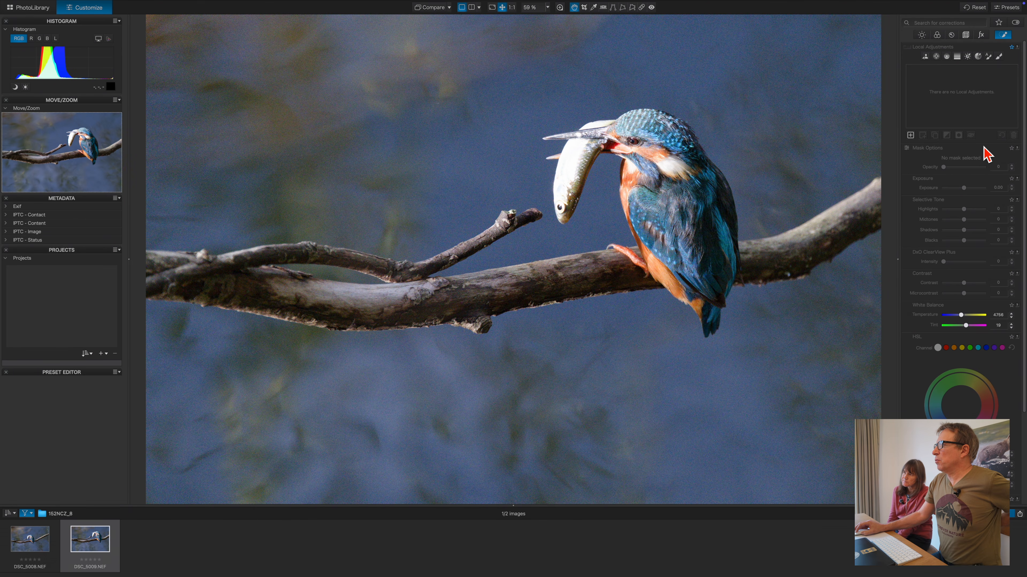
# Set the photo's global white balance temperature to 4856 and its tint to 20.
pyautogui.click(1003, 35)
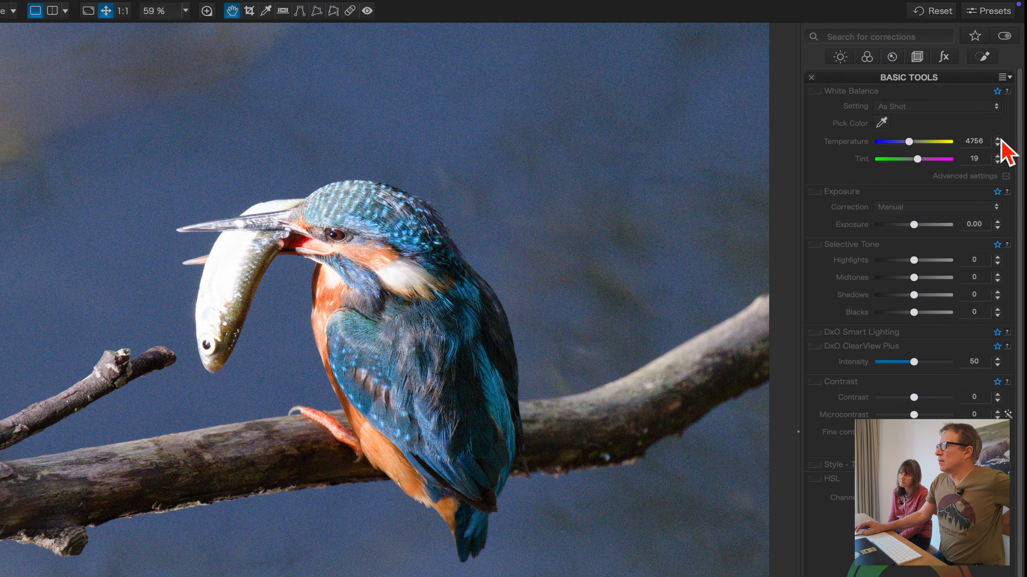
pyautogui.click(997, 139)
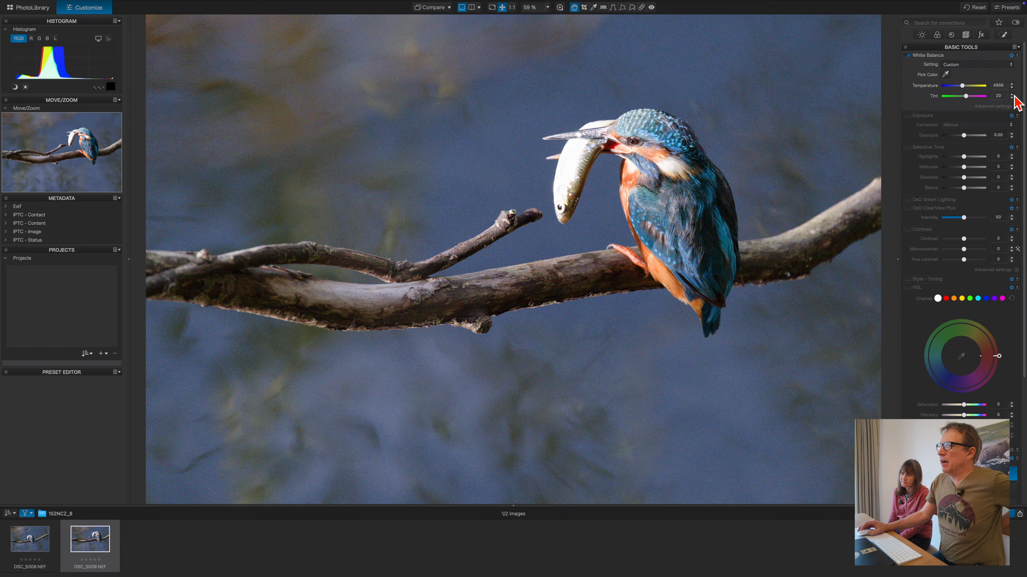
pyautogui.click(1012, 94)
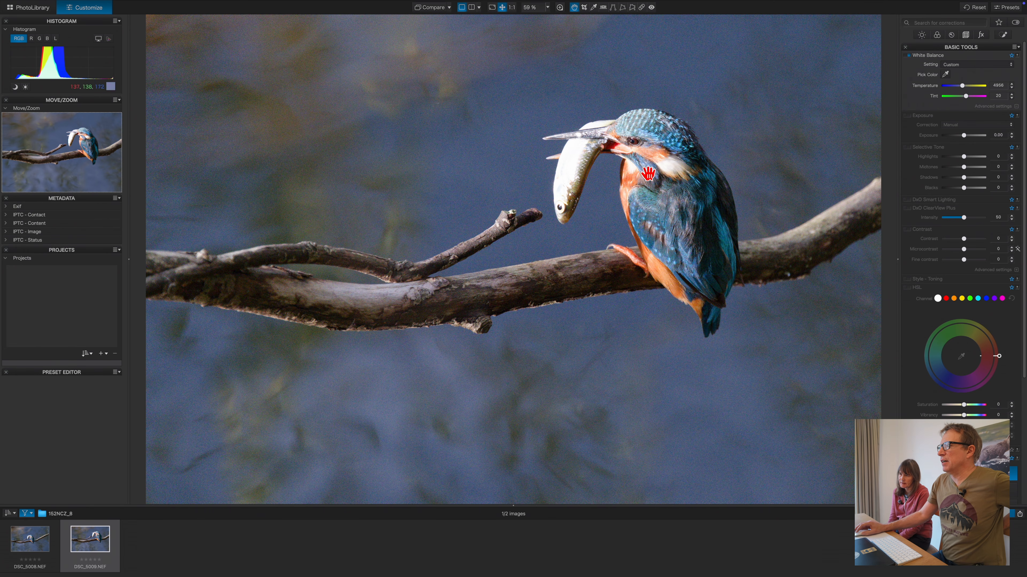
# Add a local adjustment with an AI Animals mask covering the kingfisher.
pyautogui.click(1003, 35)
pyautogui.click(926, 57)
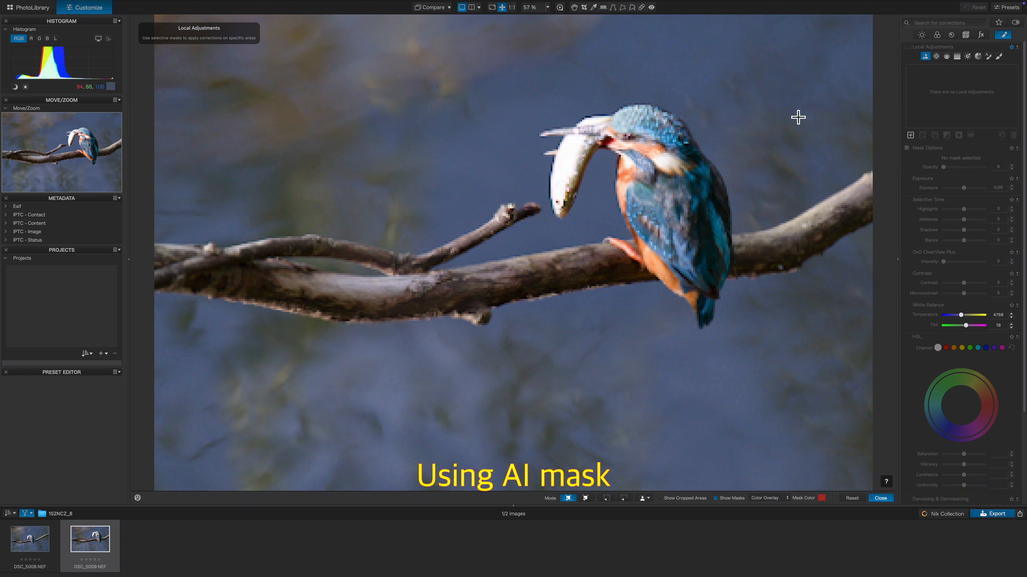
pyautogui.click(646, 500)
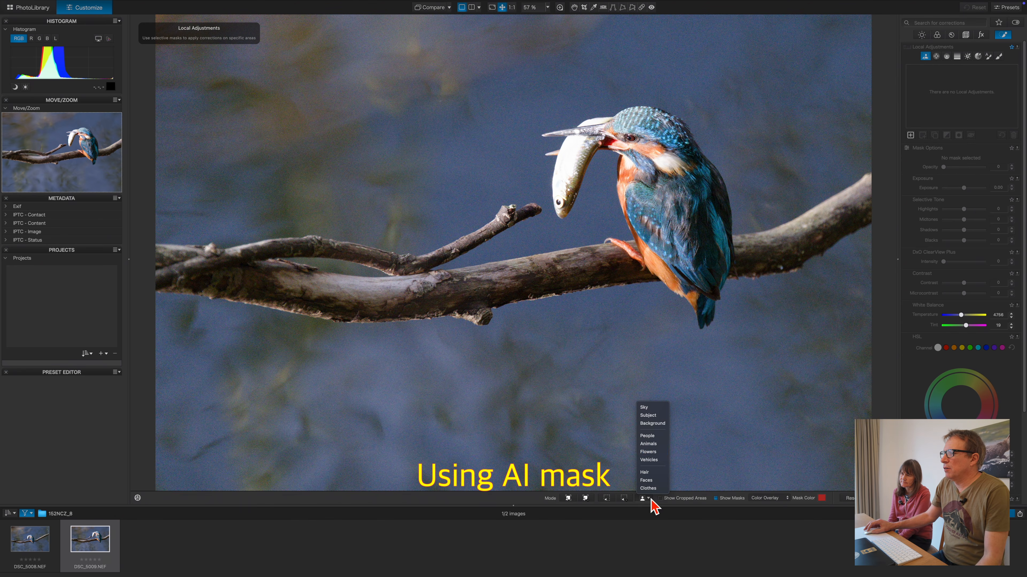
pyautogui.click(653, 452)
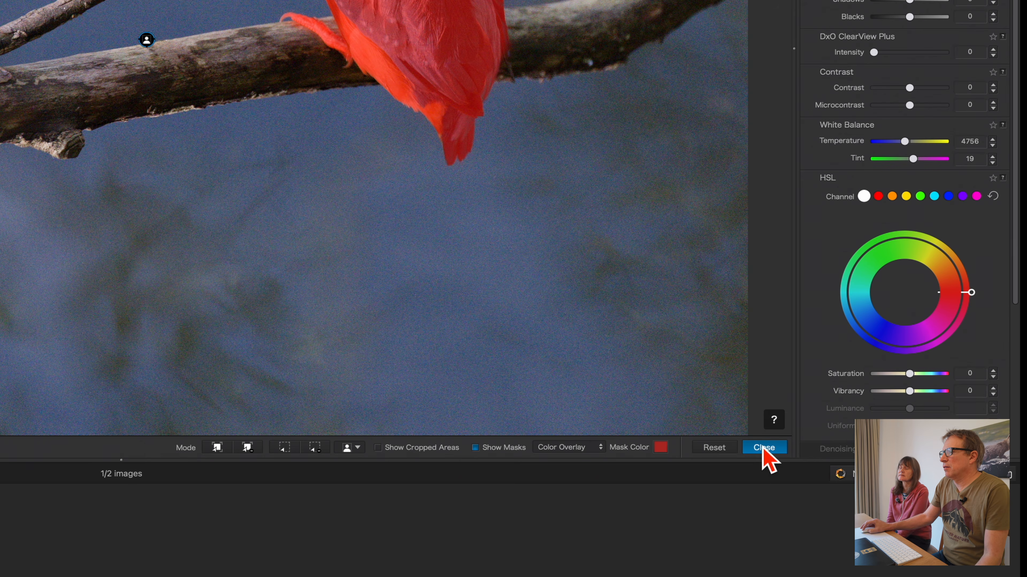
pyautogui.click(764, 448)
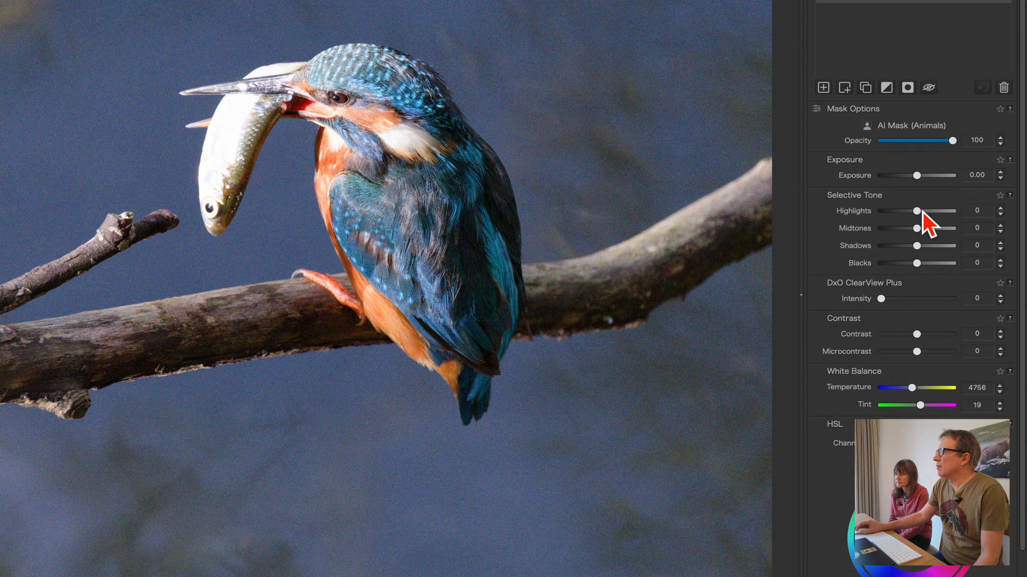
# Set the Animals mask's highlights to -94 and its exposure to -0.40.
pyautogui.moveTo(966, 209)
pyautogui.mouseDown()
pyautogui.moveTo(901, 214)
pyautogui.moveTo(947, 214)
pyautogui.mouseUp()
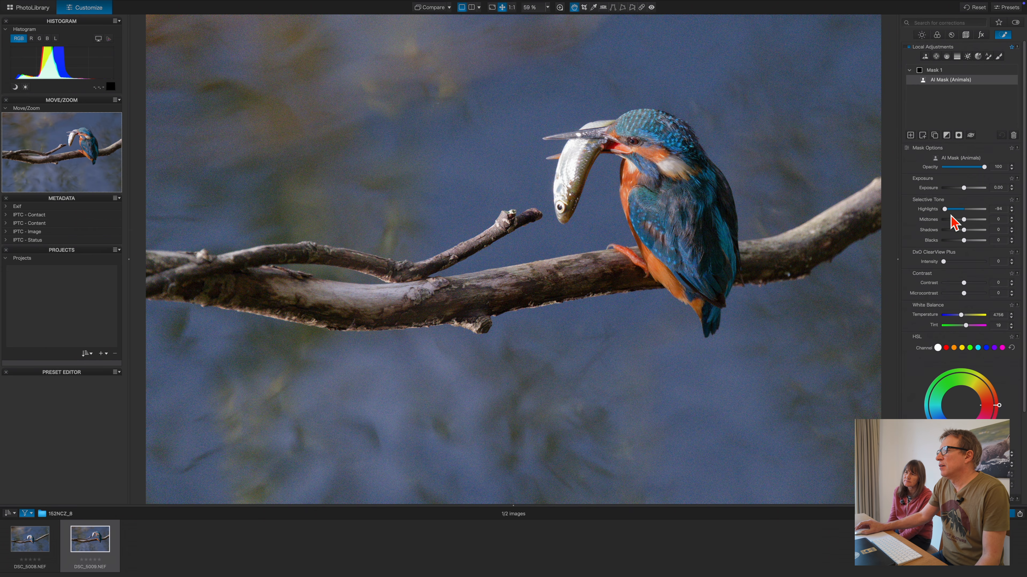
pyautogui.click(1012, 190)
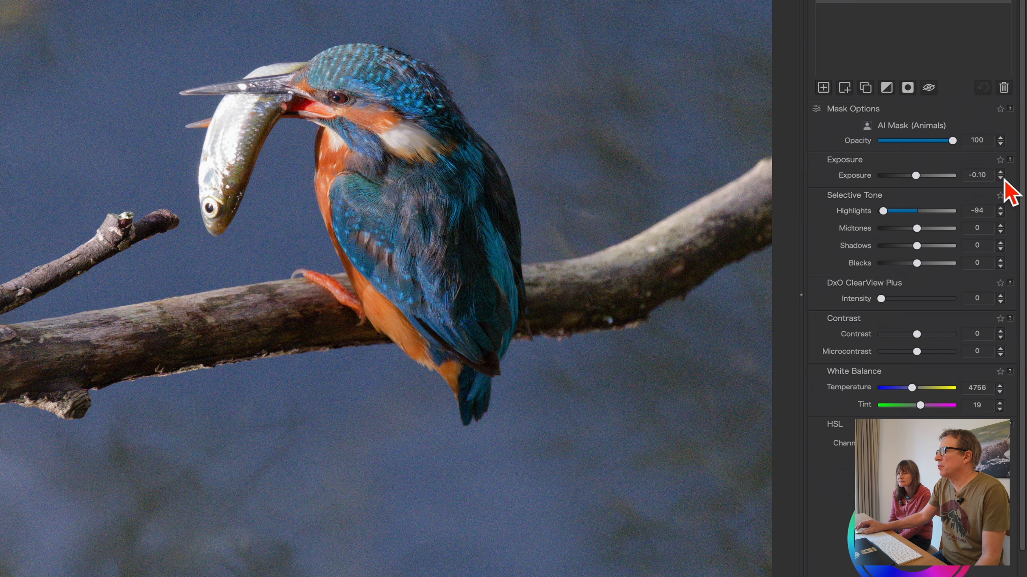
pyautogui.click(1011, 189)
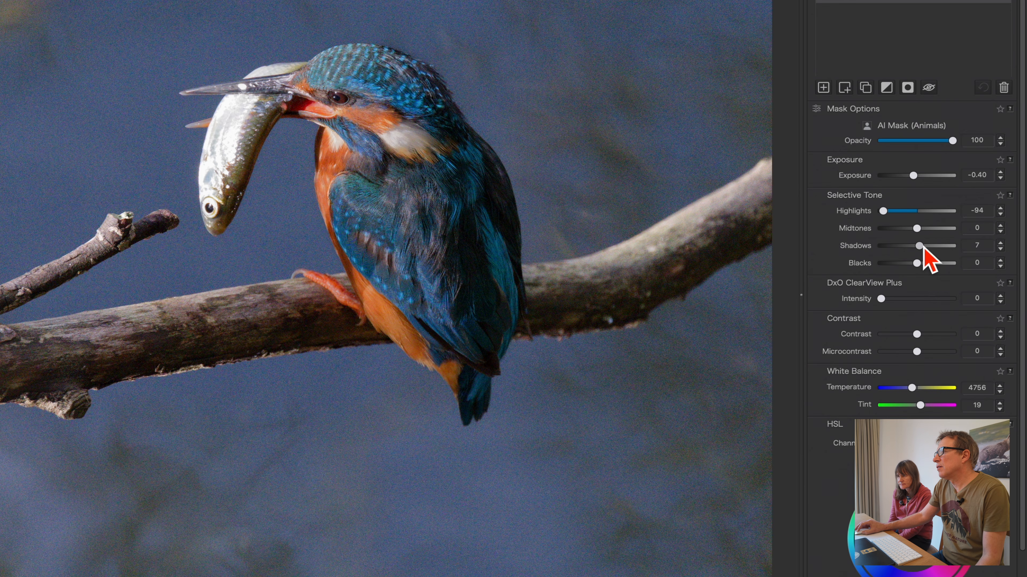
# Set the Animals mask's shadows to 28, contrast to -1, ClearView Plus intensity to 22 and microcontrast to 18.
pyautogui.moveTo(923, 247); pyautogui.dragTo(934, 250)
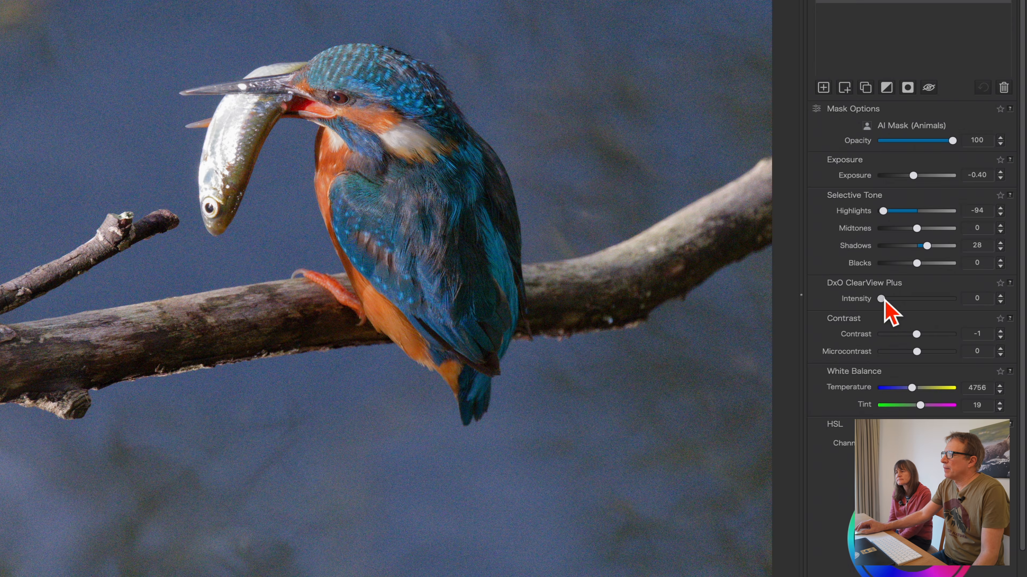
pyautogui.moveTo(944, 262); pyautogui.dragTo(956, 265)
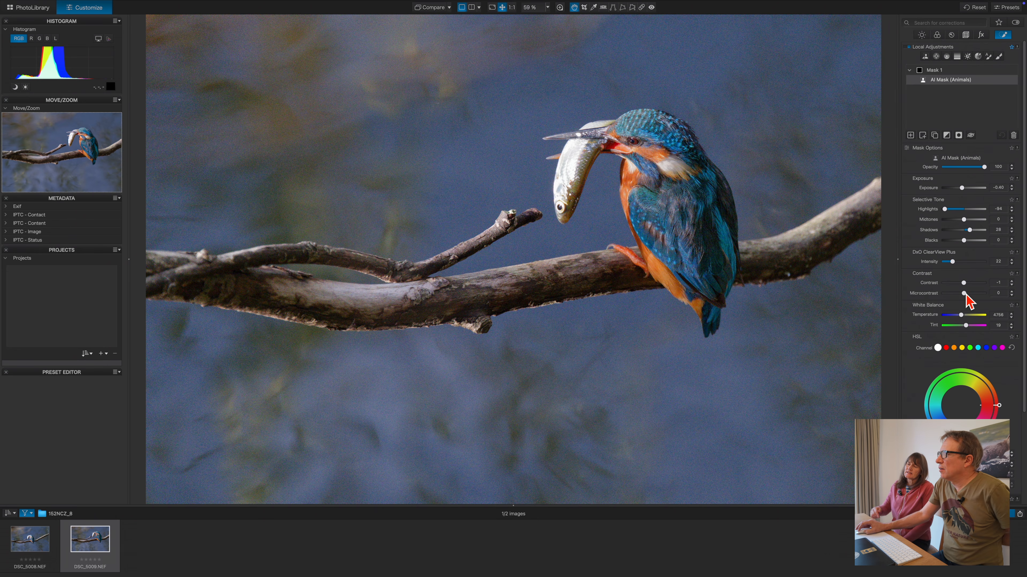
pyautogui.moveTo(965, 294)
pyautogui.mouseDown()
pyautogui.moveTo(953, 295)
pyautogui.moveTo(975, 295)
pyautogui.mouseUp()
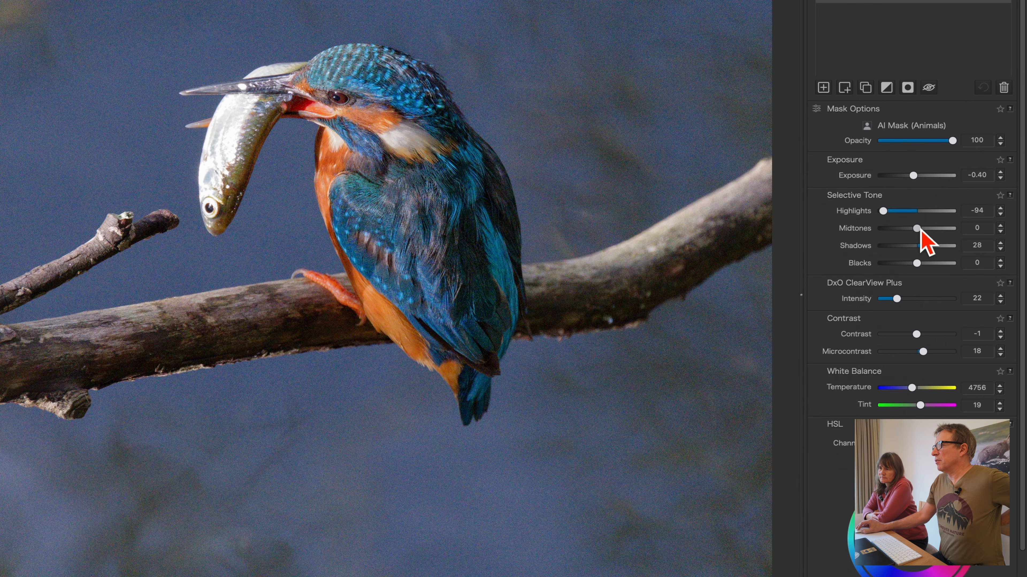
# Set the Animals mask's midtones to -20.
pyautogui.moveTo(915, 230); pyautogui.dragTo(914, 230)
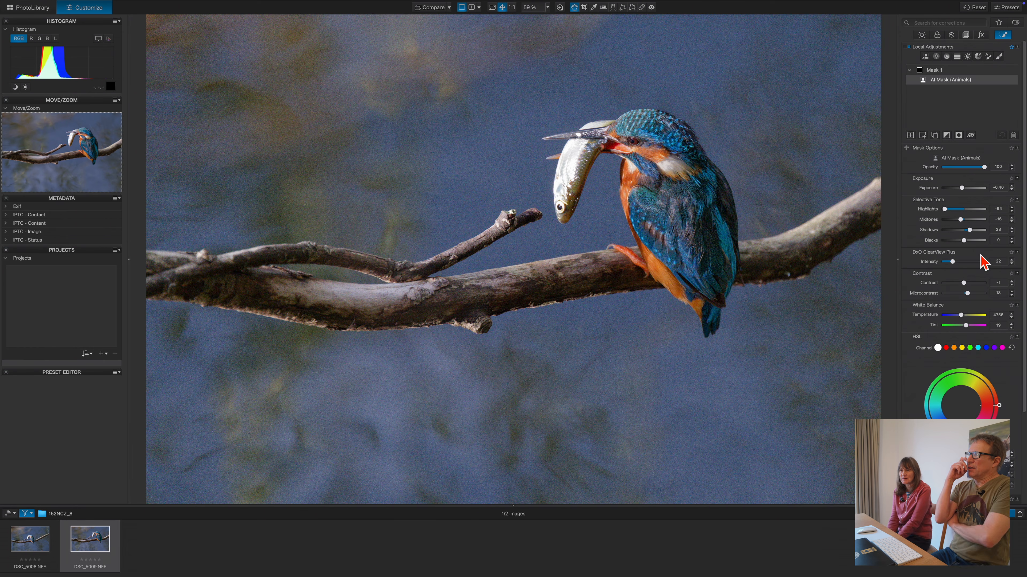
pyautogui.click(962, 221)
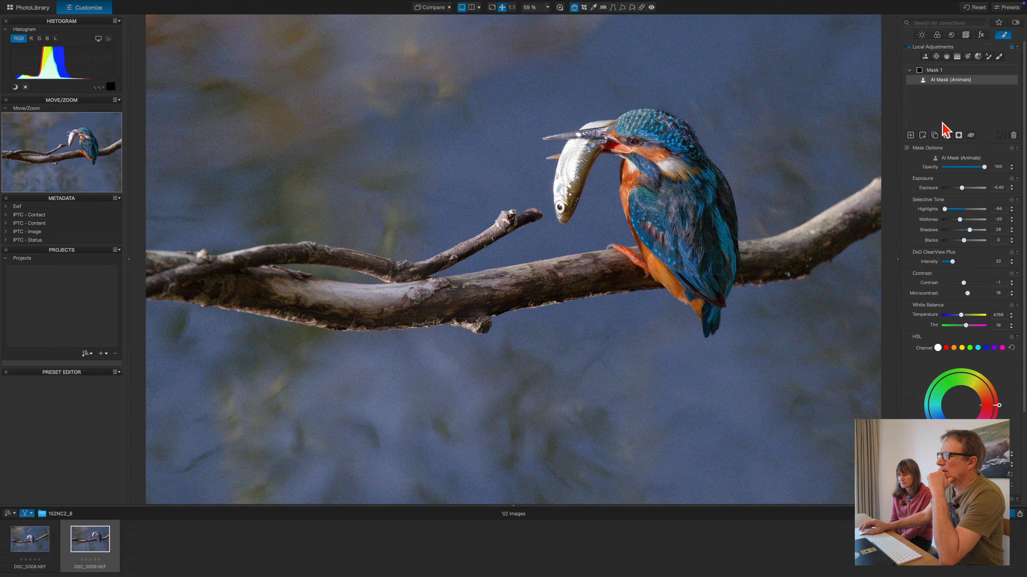
# Add an AI mask that selects only the fish in the kingfisher's beak.
pyautogui.click(925, 56)
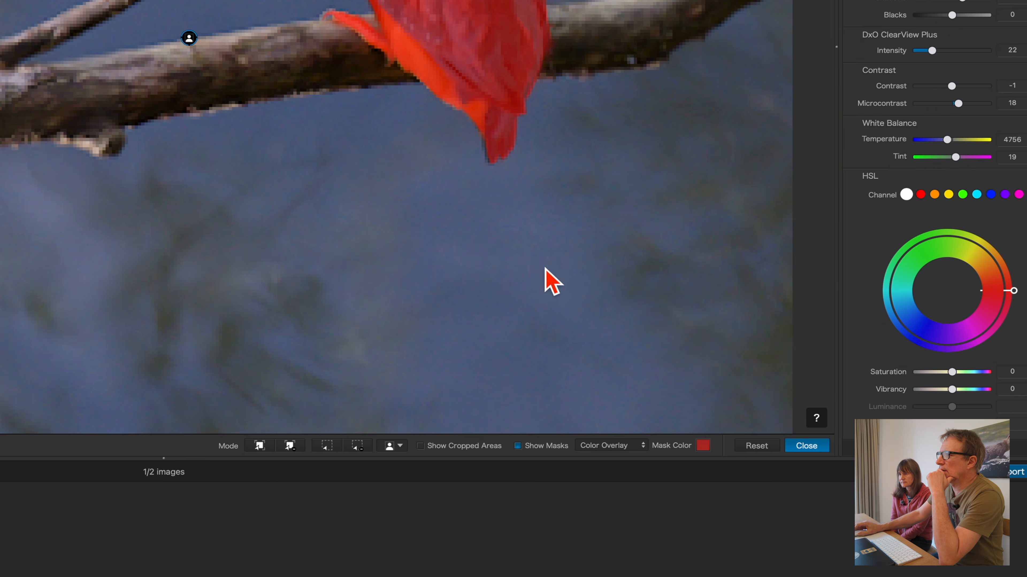
pyautogui.click(260, 446)
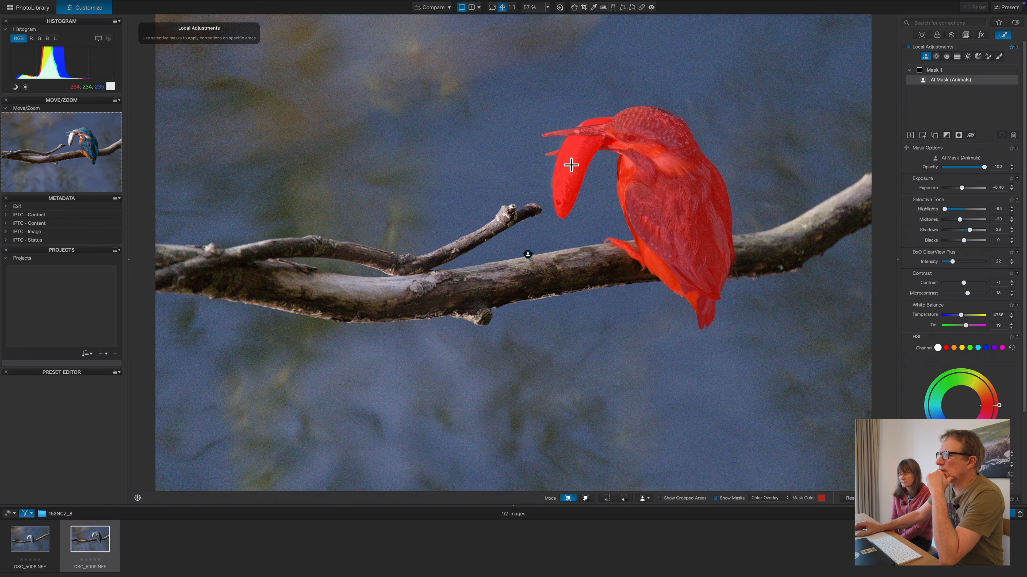
pyautogui.click(571, 165)
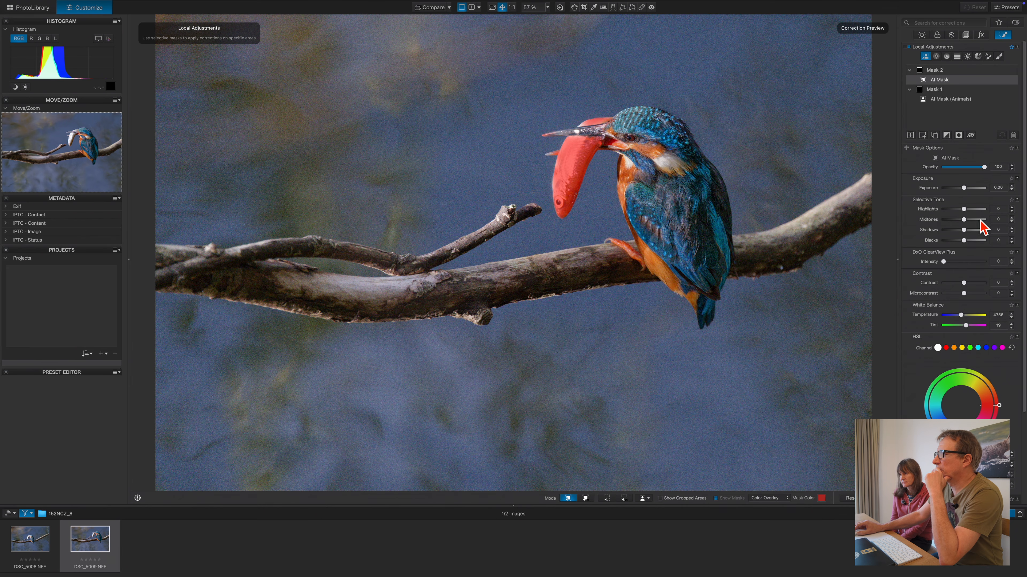
# Set the fish mask's highlights to -100 and its exposure to -1.17.
pyautogui.moveTo(964, 210); pyautogui.dragTo(945, 211)
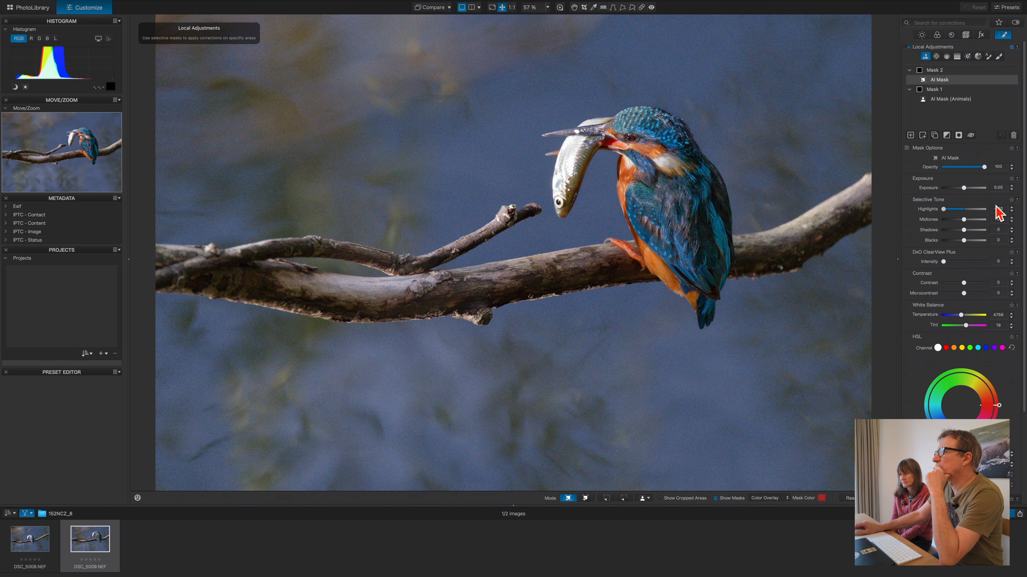
pyautogui.click(1013, 190)
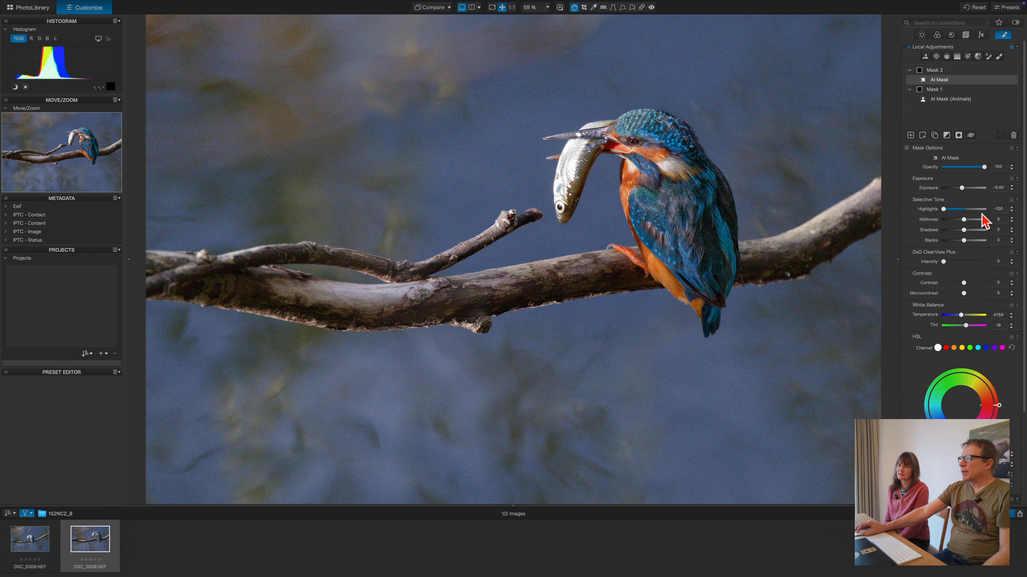
pyautogui.moveTo(966, 188); pyautogui.dragTo(960, 192)
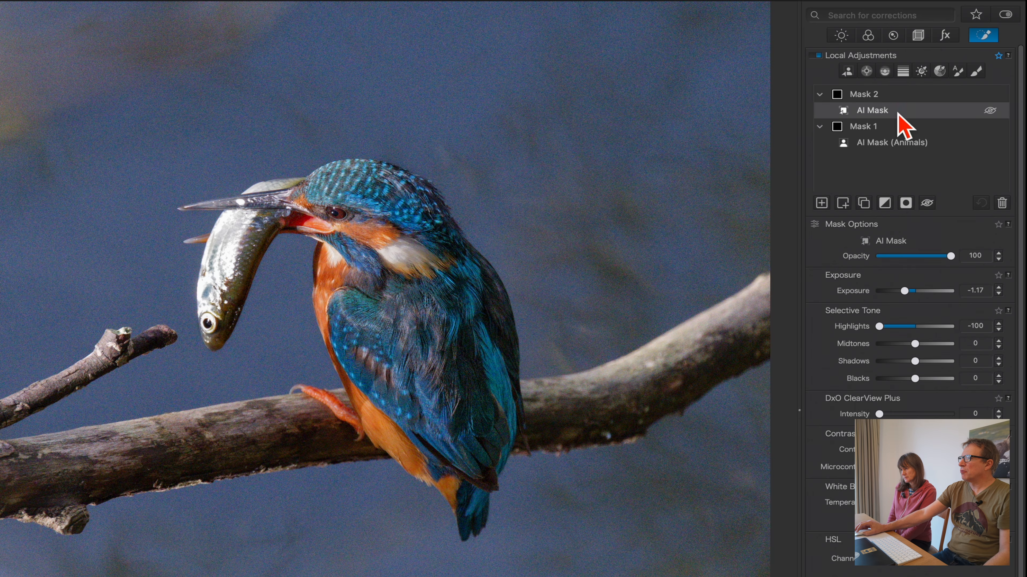
# Delete the fish's AI mask and undo the deletion.
pyautogui.rightClick(952, 79)
pyautogui.click(917, 188)
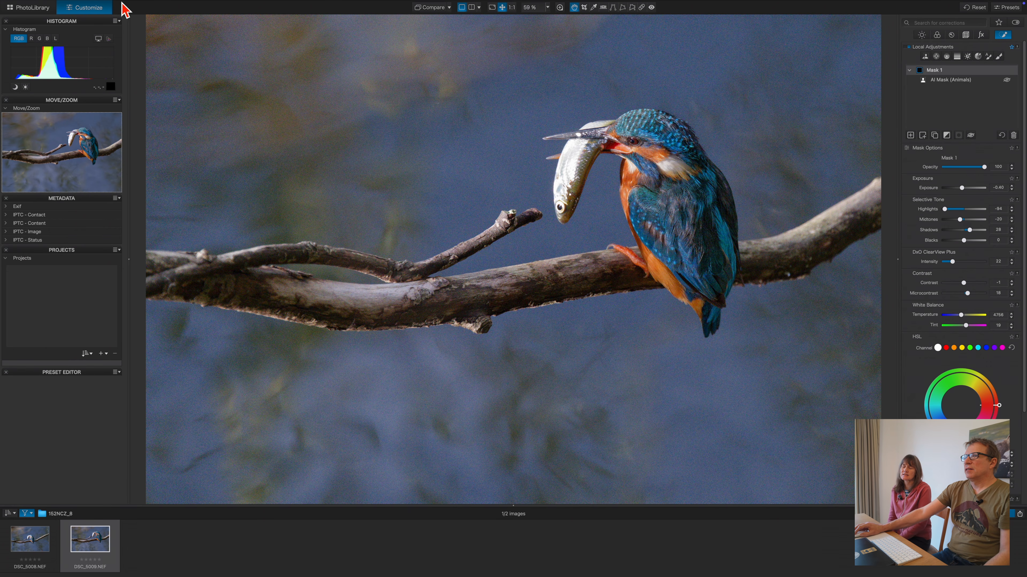
pyautogui.click(100, 5)
pyautogui.click(97, 17)
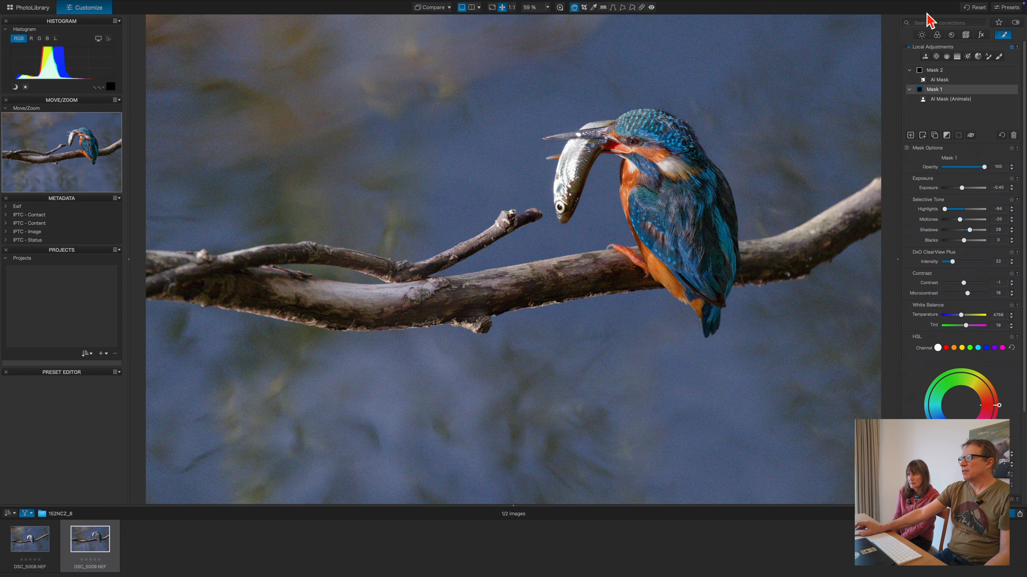
pyautogui.click(942, 80)
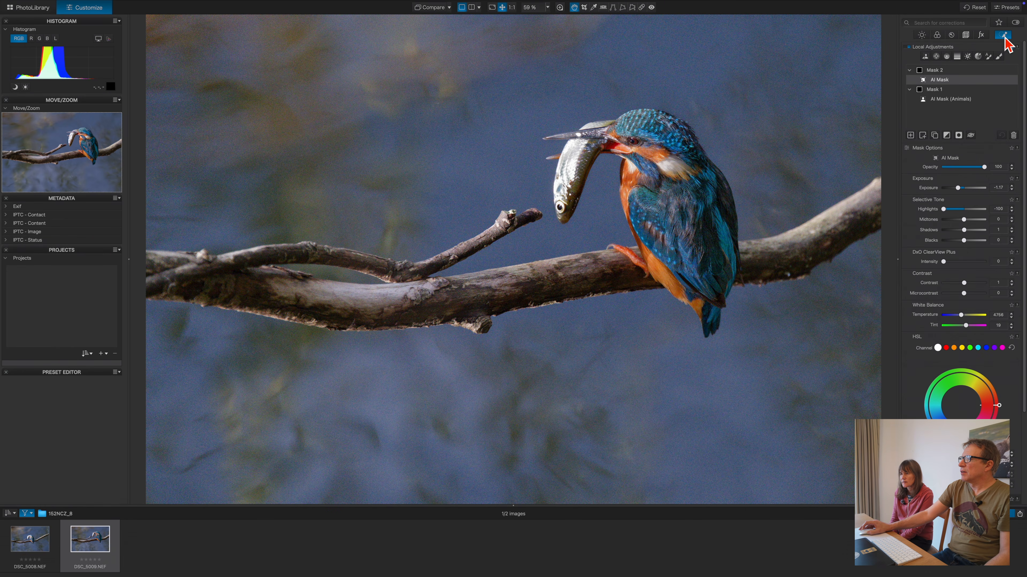
# Choose a denoising method other than Standard for the photo and set its global exposure to -0.20.
pyautogui.click(1004, 37)
pyautogui.scroll(-4, 958, 291)
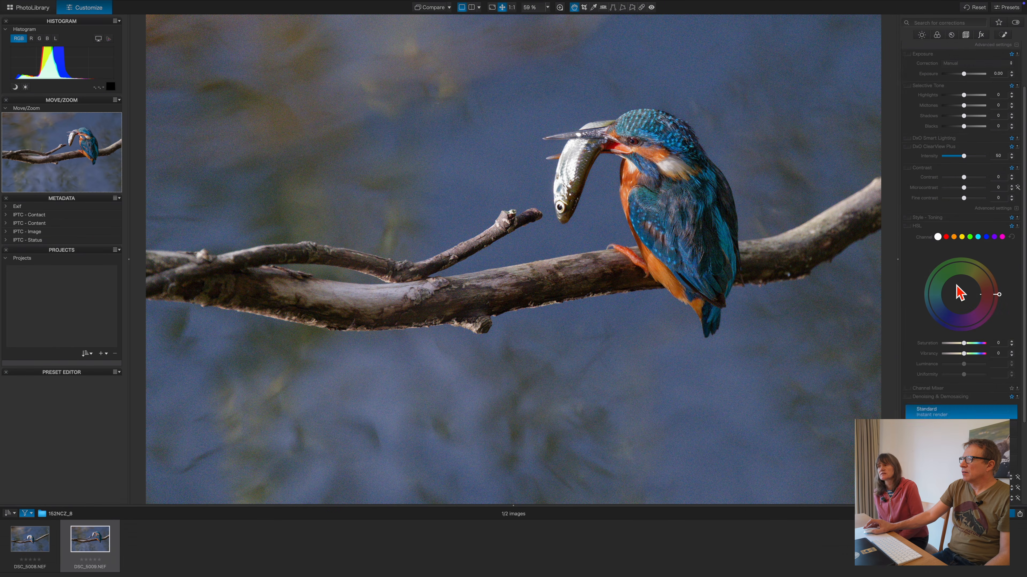
pyautogui.click(952, 449)
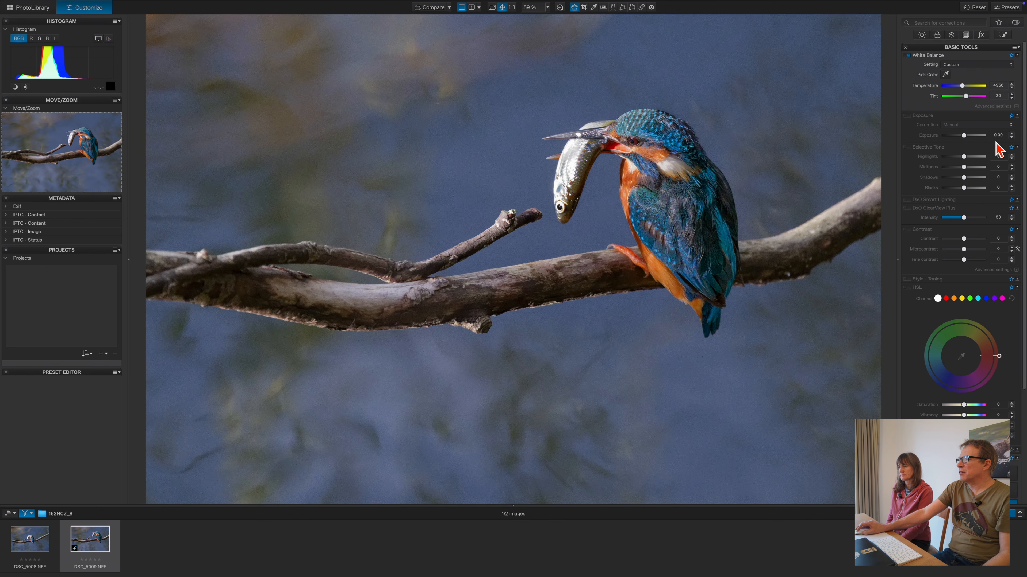
pyautogui.click(1013, 138)
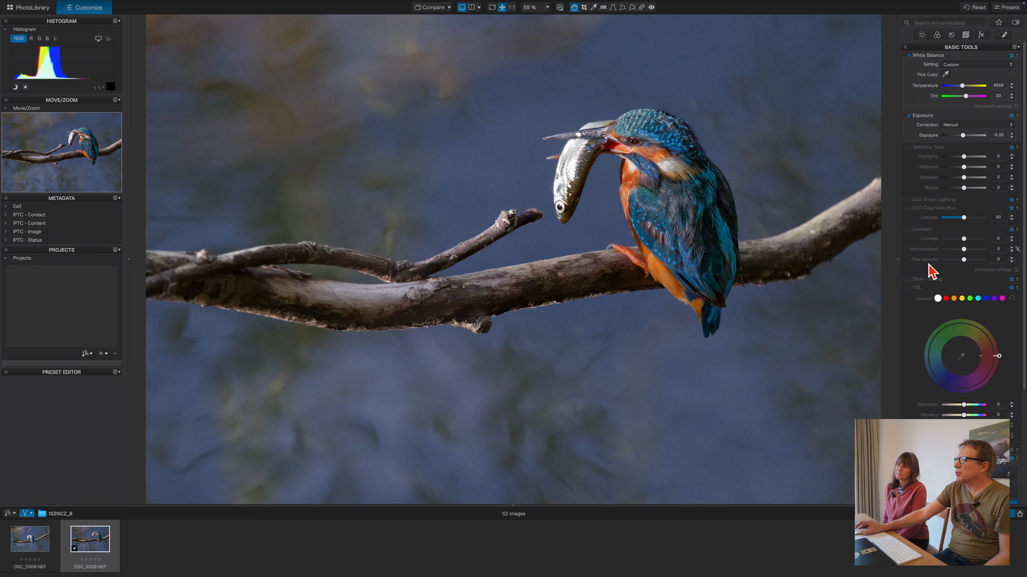
# Add a local adjustment with an AI Background mask covering everything around the kingfisher and fish.
pyautogui.click(1004, 35)
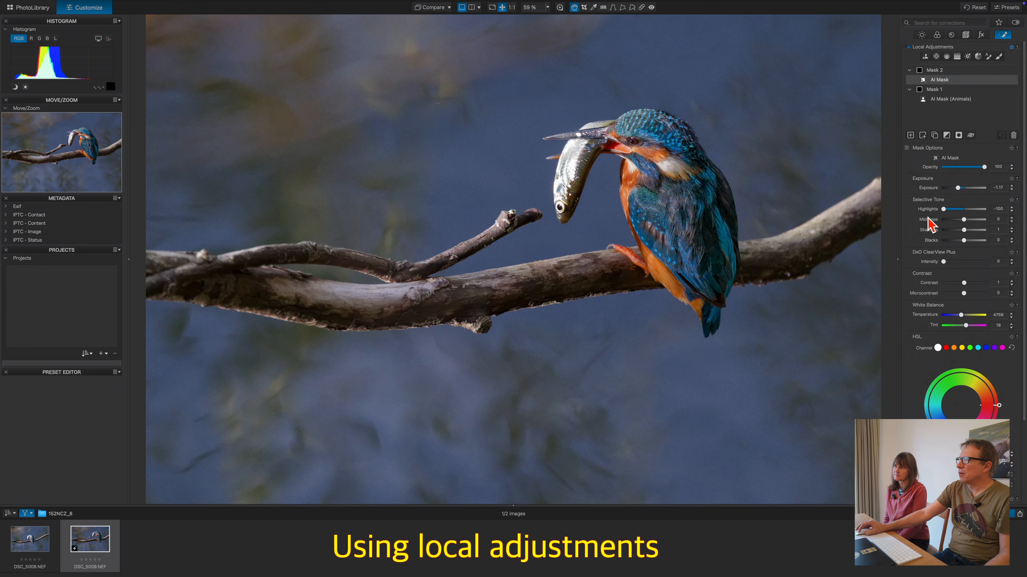
pyautogui.click(926, 57)
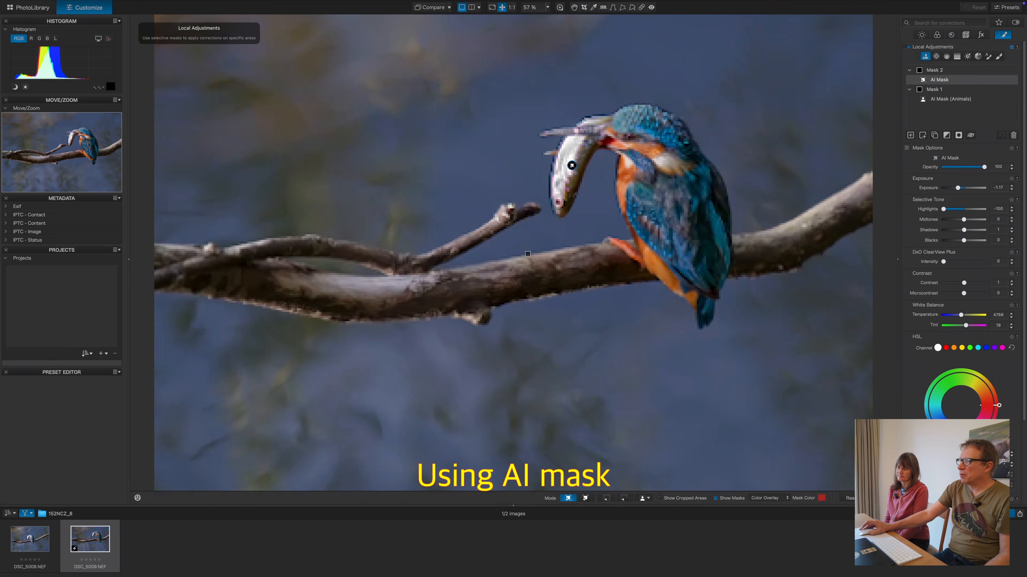
pyautogui.click(632, 497)
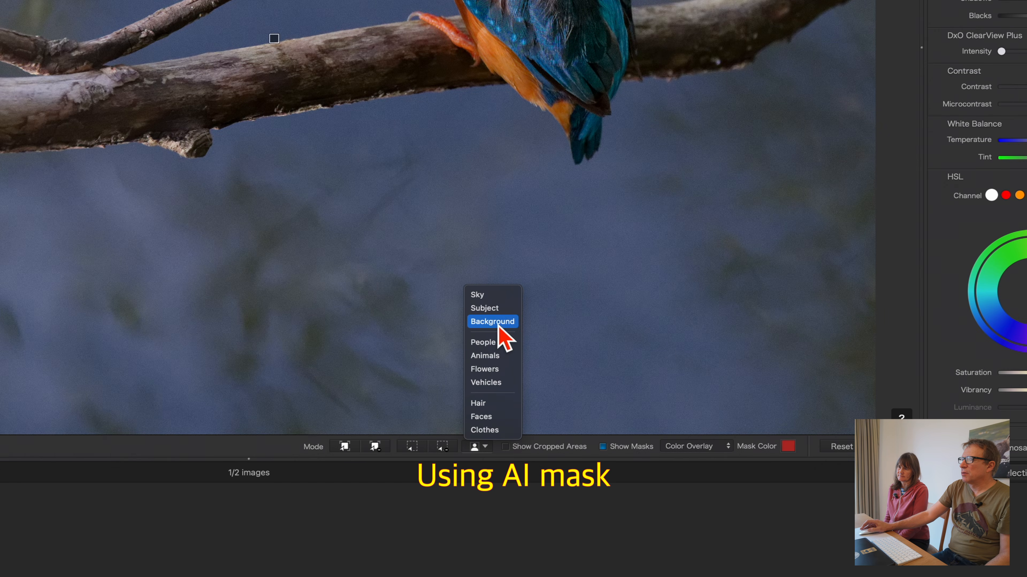
pyautogui.click(498, 322)
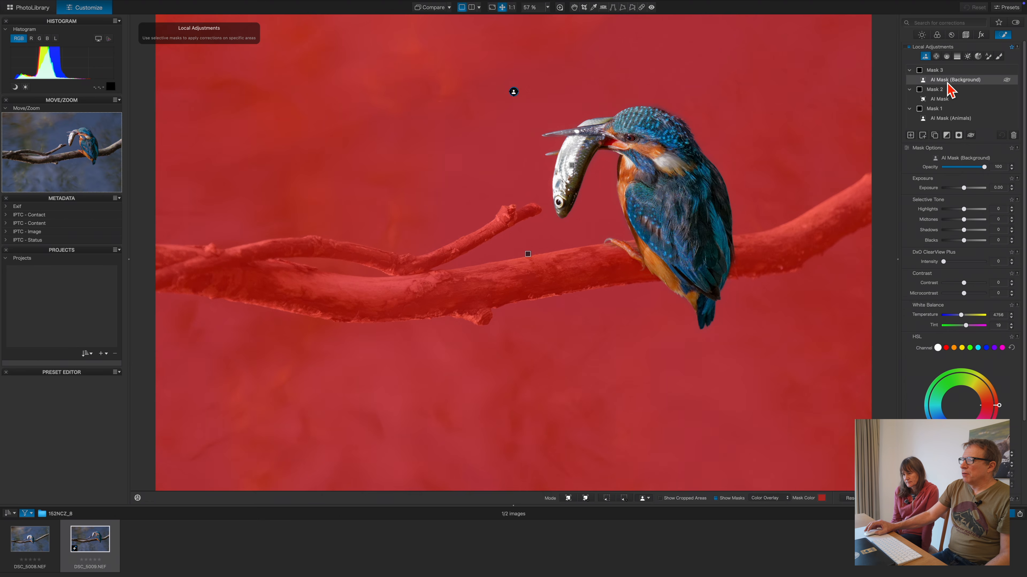
# Subtract the main branch, the forked twig and the branch behind the bird from the Background mask using AI selection.
pyautogui.click(585, 499)
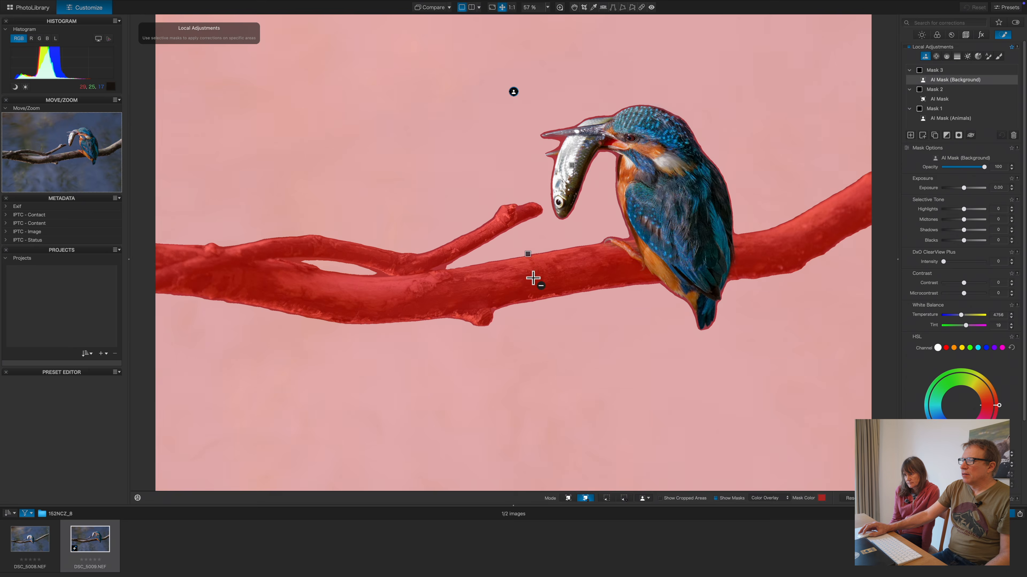
pyautogui.click(382, 76)
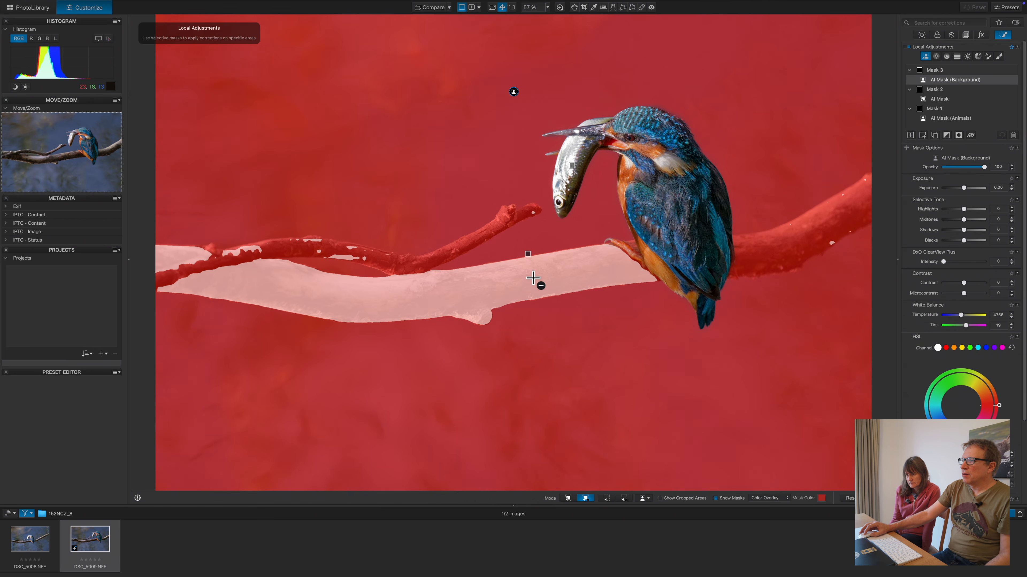
pyautogui.click(533, 279)
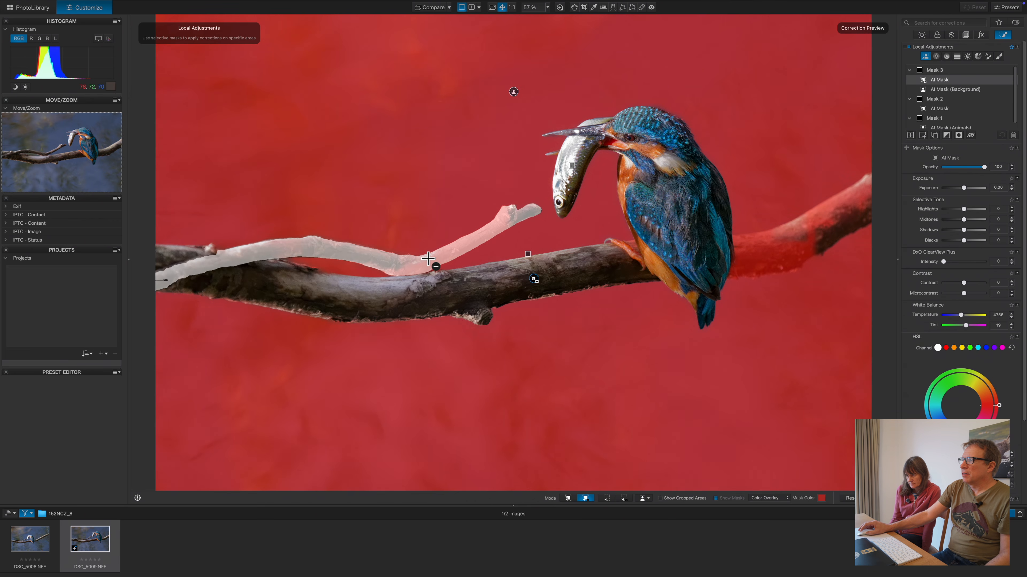
pyautogui.click(427, 258)
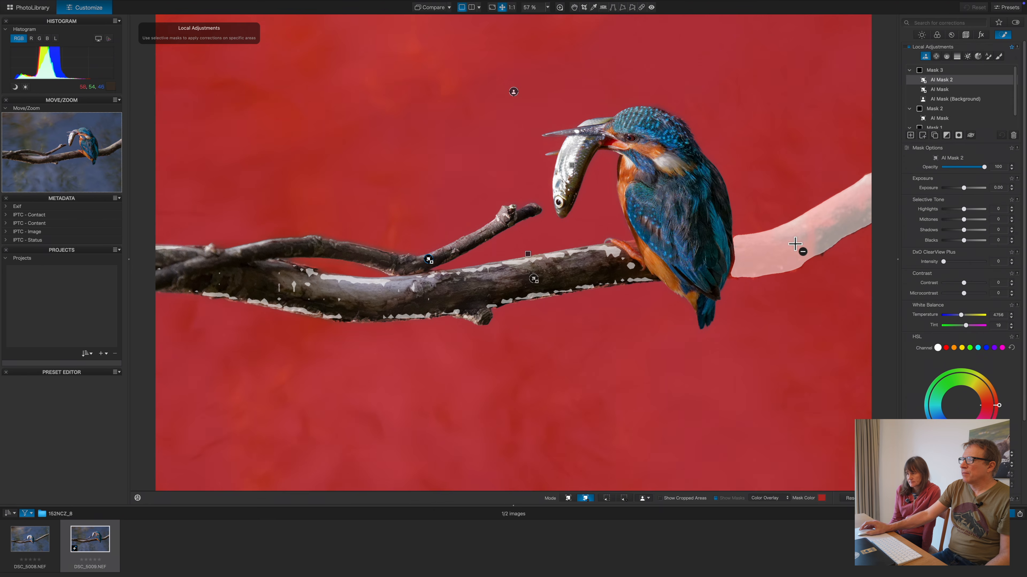
pyautogui.click(795, 243)
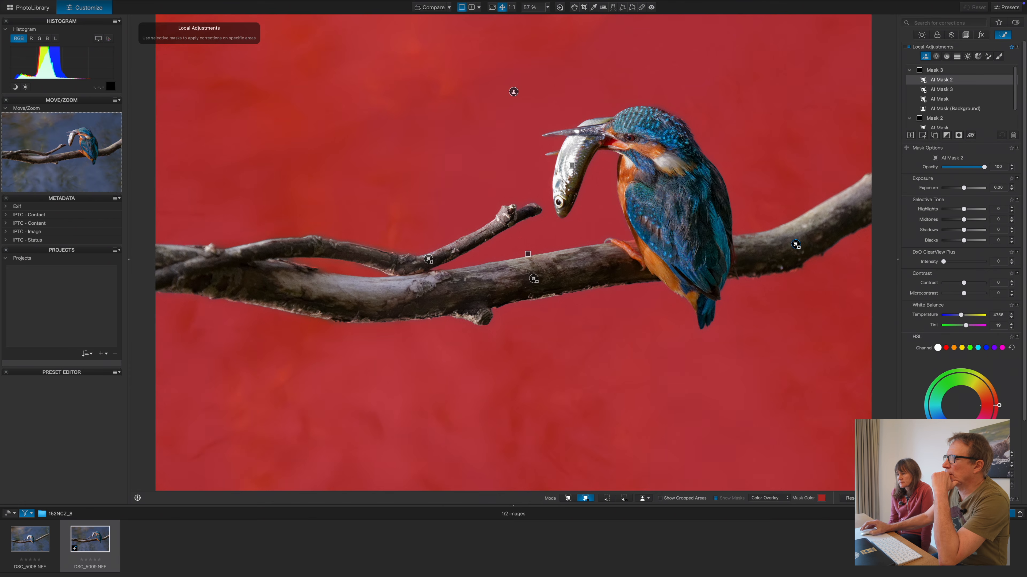
pyautogui.click(876, 498)
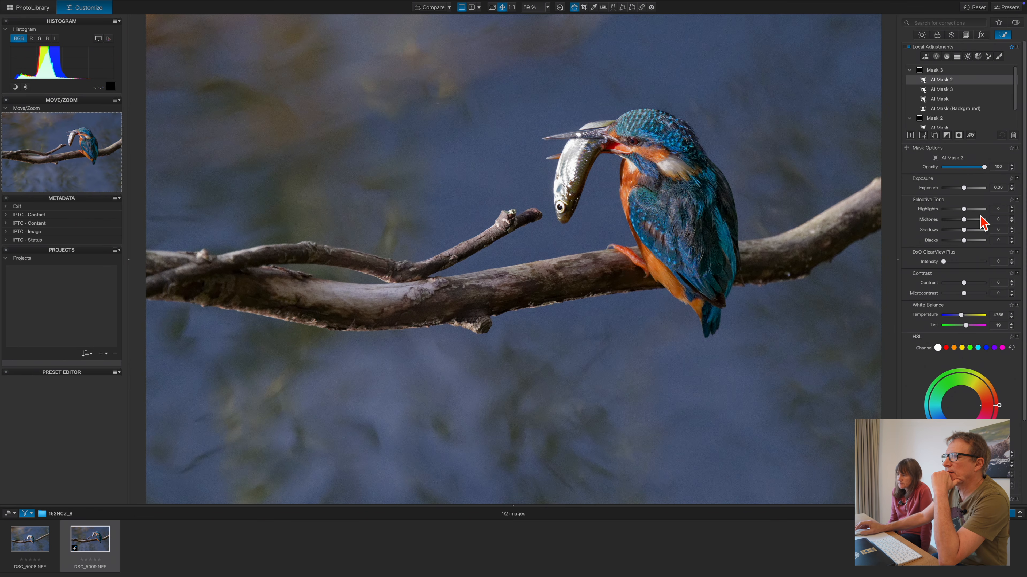
# Set the background mask's highlights and shadows to about -18 each and its contrast to 7.
pyautogui.moveTo(964, 209); pyautogui.dragTo(952, 209)
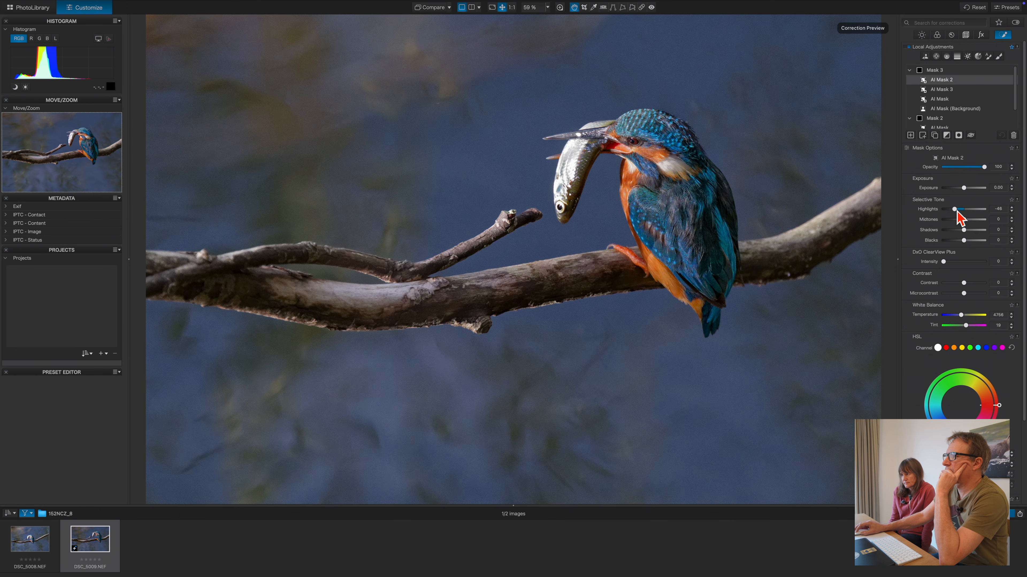
pyautogui.moveTo(959, 212); pyautogui.dragTo(975, 232)
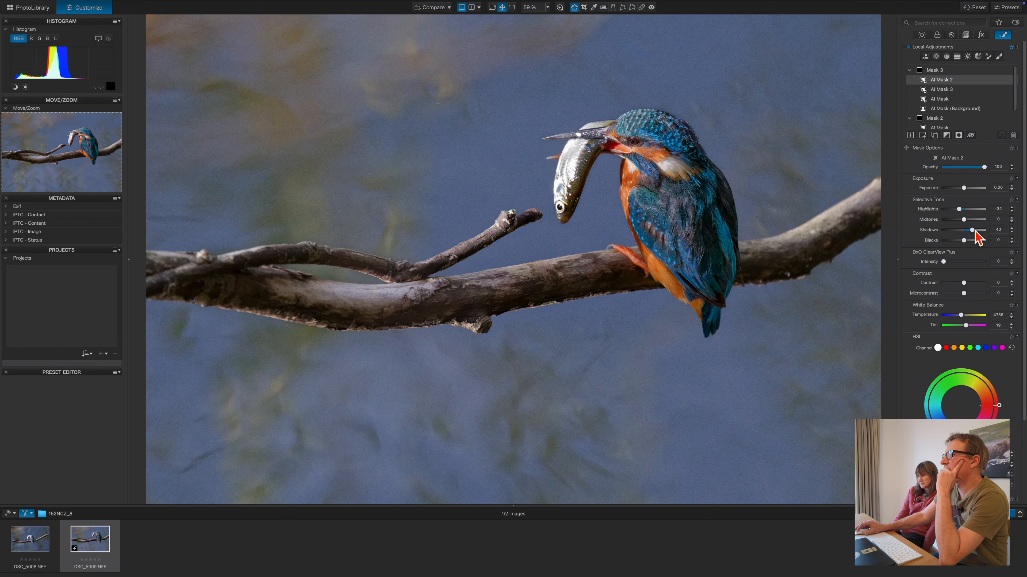
pyautogui.moveTo(973, 232); pyautogui.dragTo(961, 233)
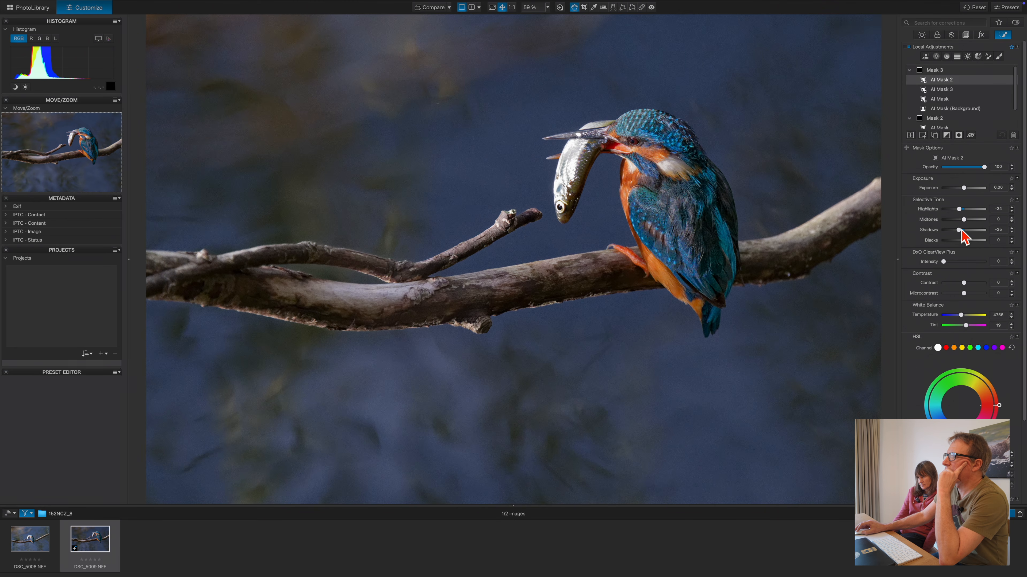
pyautogui.moveTo(962, 233); pyautogui.dragTo(964, 231)
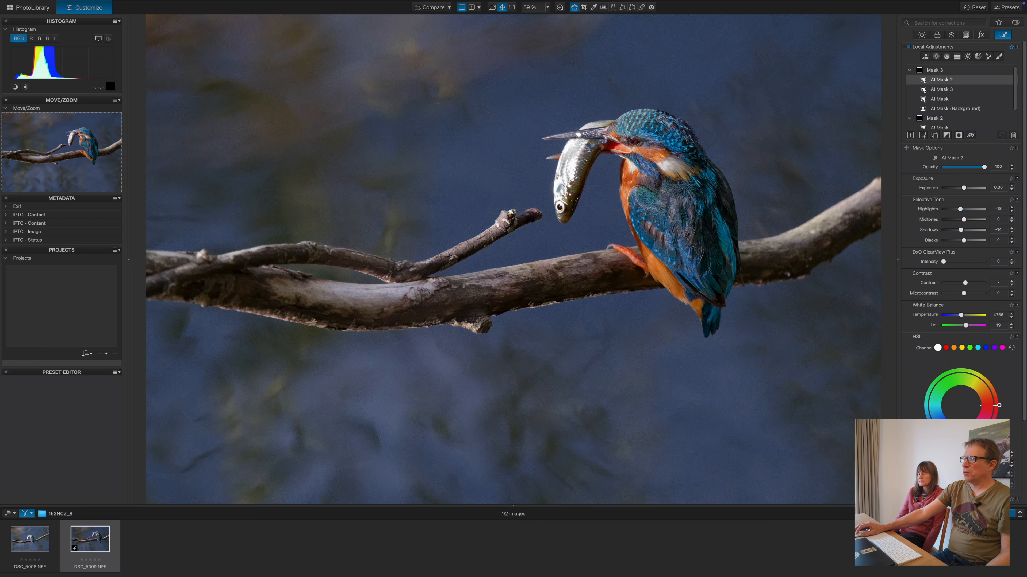
# Export the photo as a full-size JPEG at quality 100 to the Photolab pictures folder, and compare the edit with the uncorrected version.
pyautogui.press('super+shift+e')
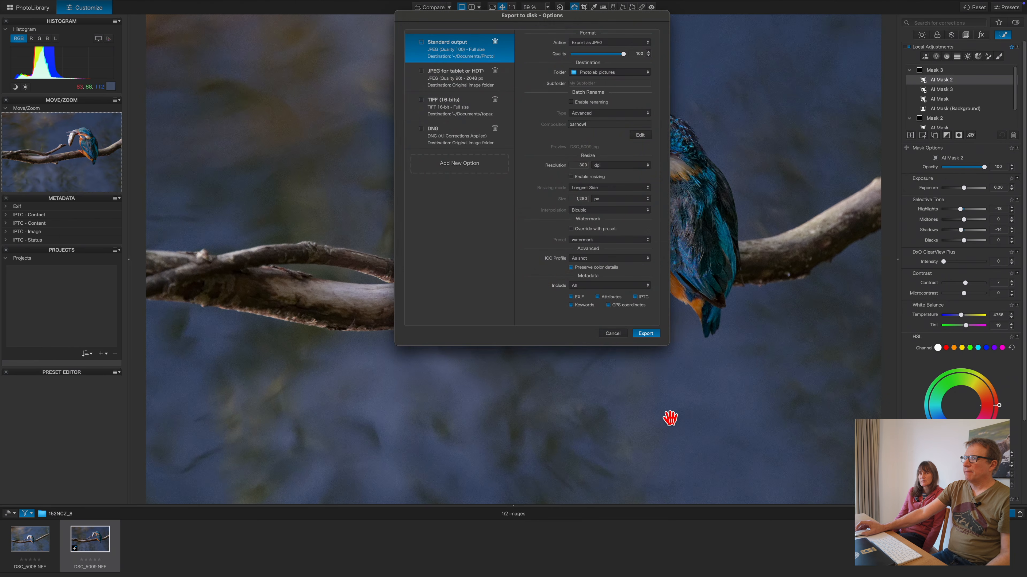
pyautogui.click(645, 333)
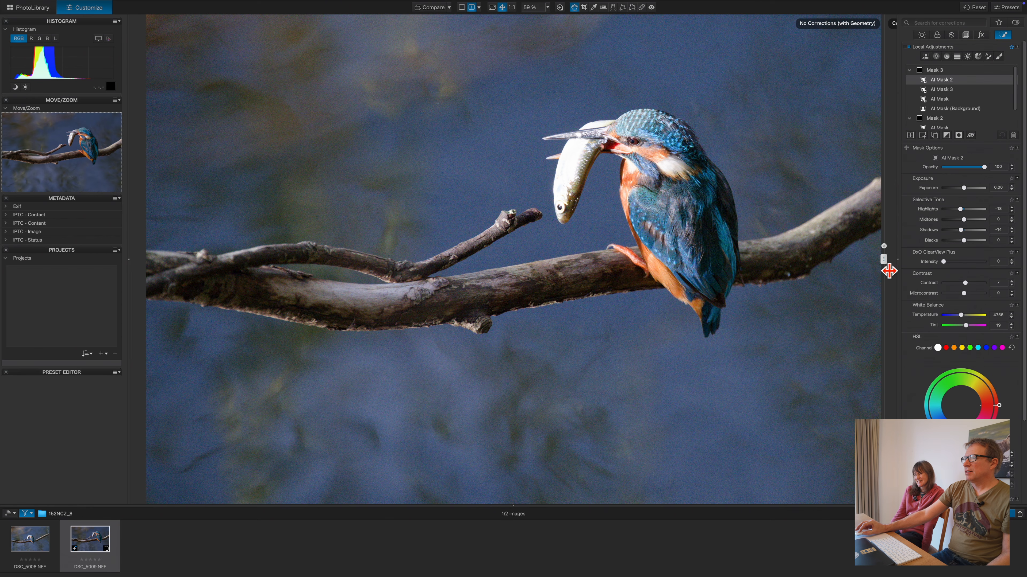
pyautogui.moveTo(890, 269); pyautogui.dragTo(138, 264)
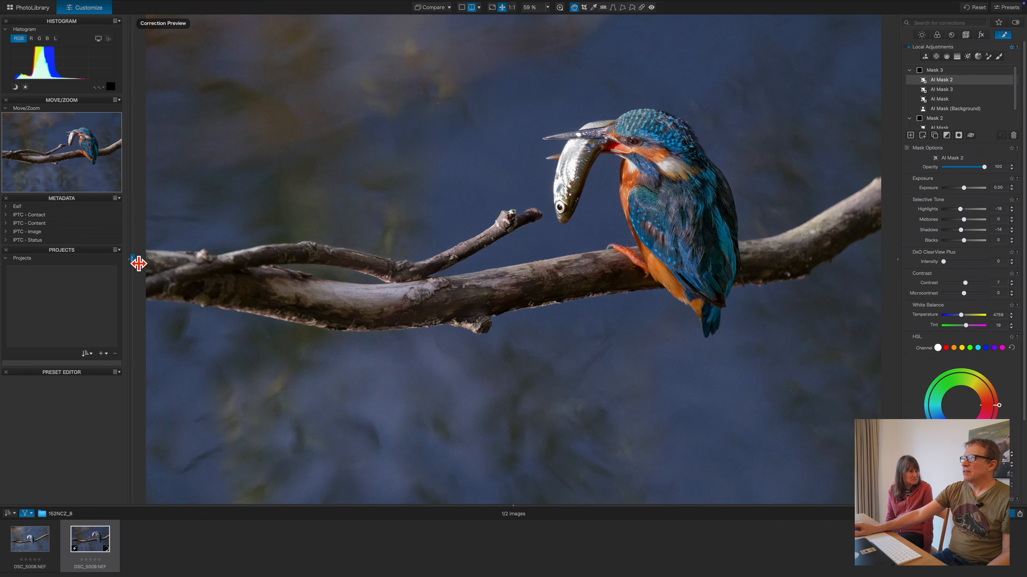